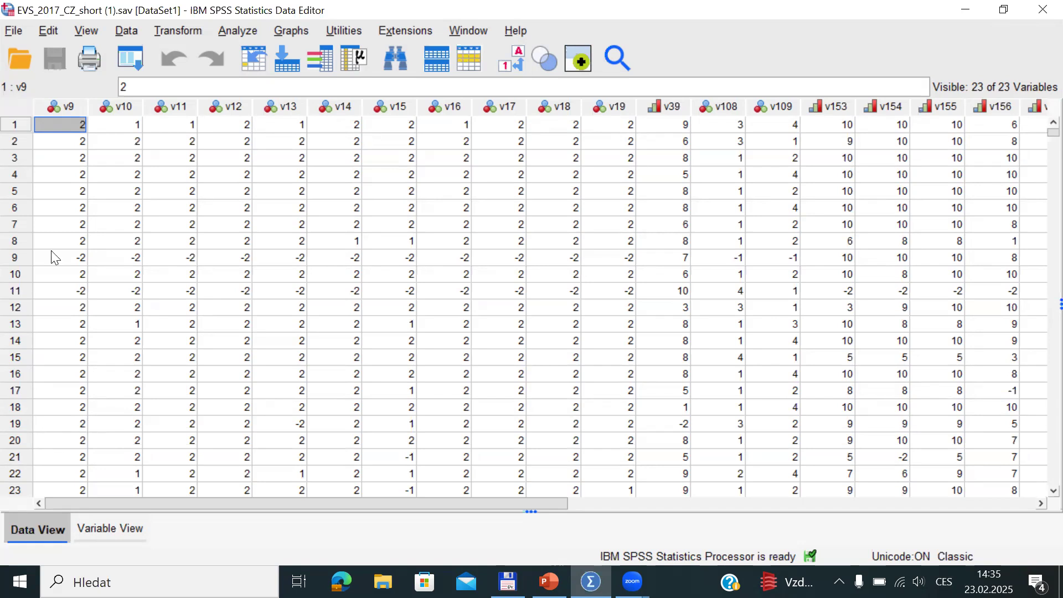
Show the details and value labels of the educational level variable v243_ISCED_1 in the Variables dialog
click(319, 67)
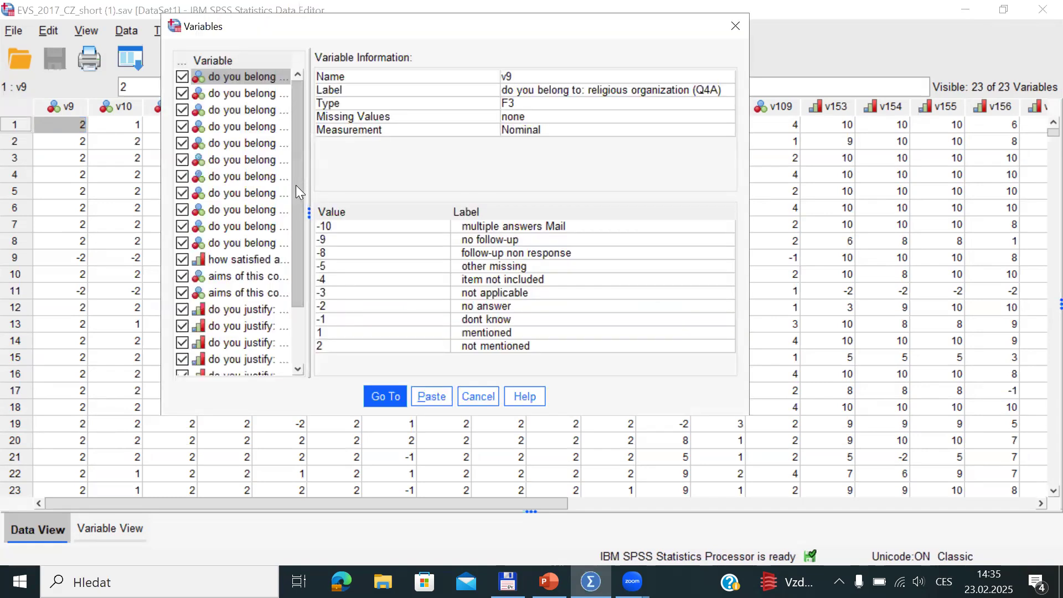
drag(296, 185, 301, 303)
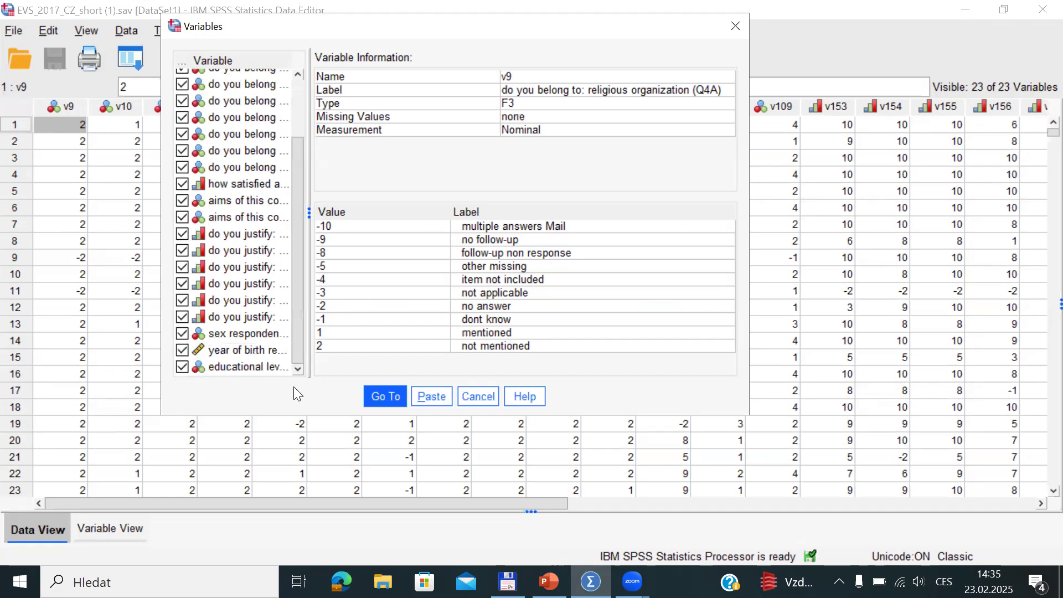
click(233, 366)
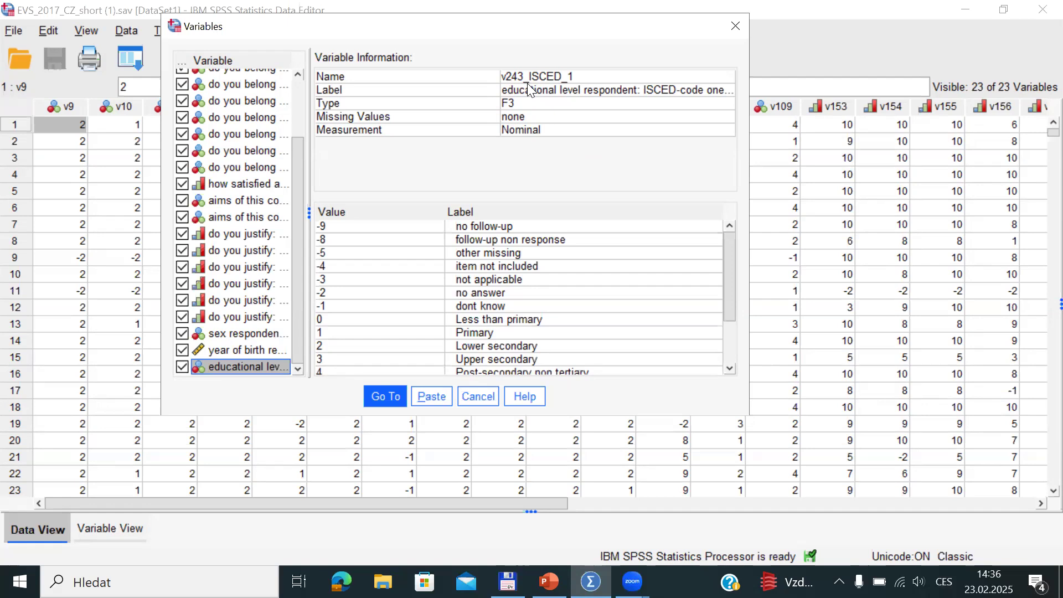
Scroll v243_ISCED_1's value labels down to 8 Doctoral or equivalent and 66 other
scroll(729, 265, down, 1)
drag(733, 281, 732, 312)
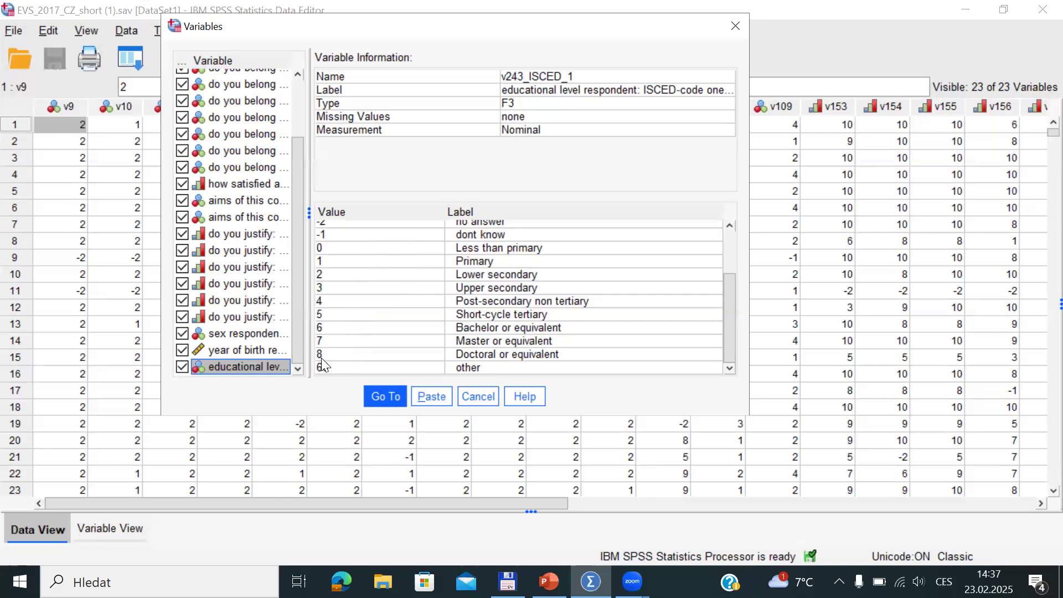
Close the Variables dialog and select the first empty column after v243_ISCED_1 in the data grid
click(477, 398)
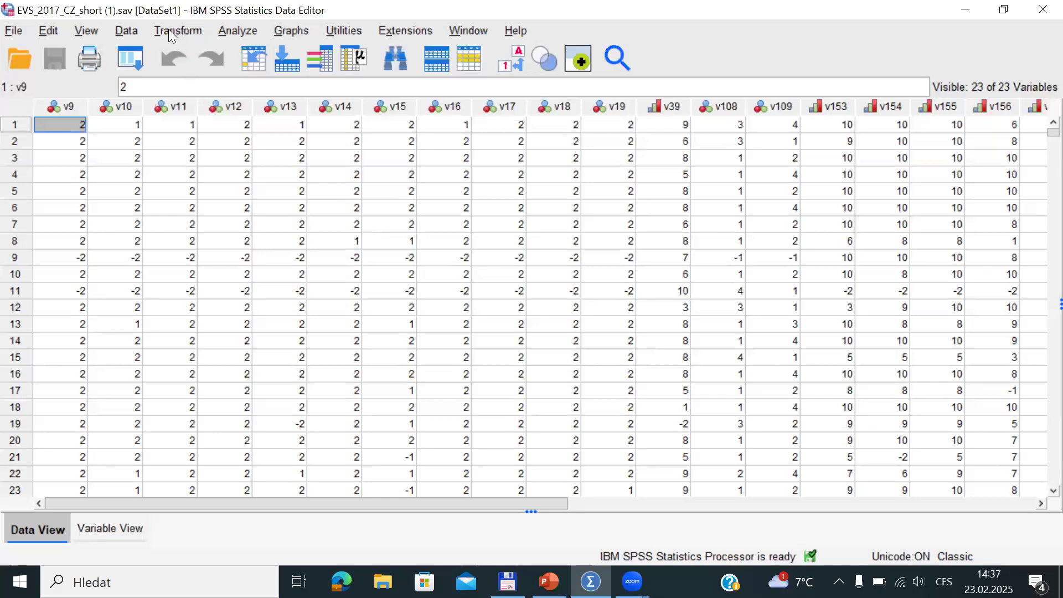
click(183, 29)
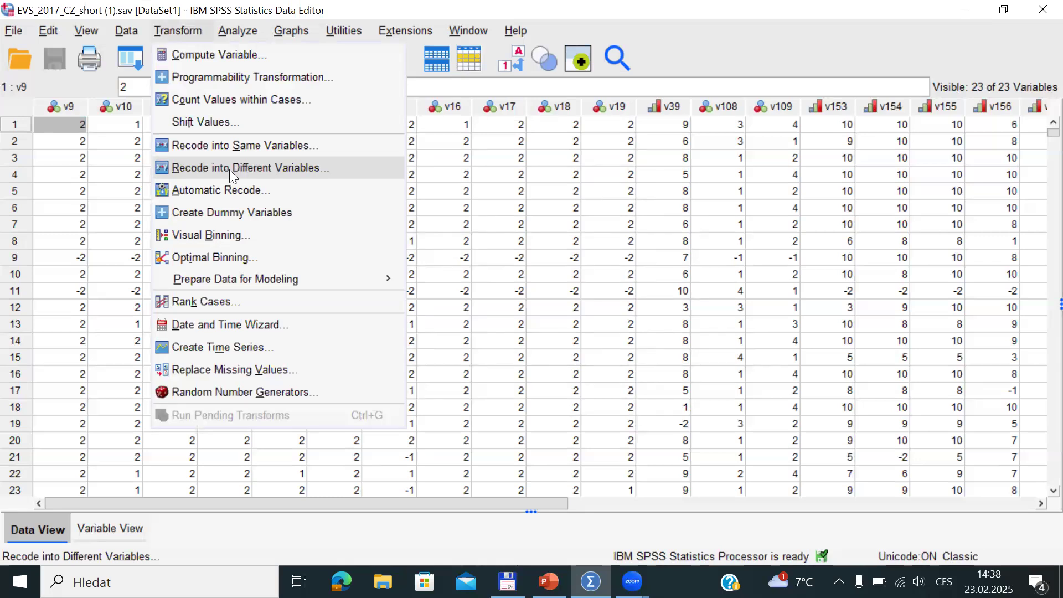
click(494, 231)
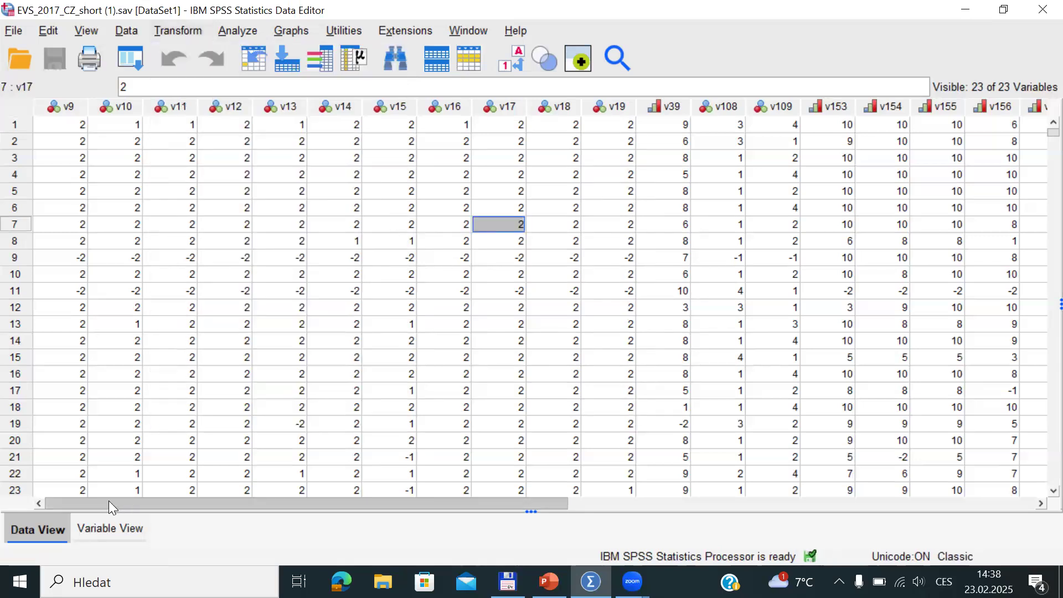
drag(108, 500, 208, 495)
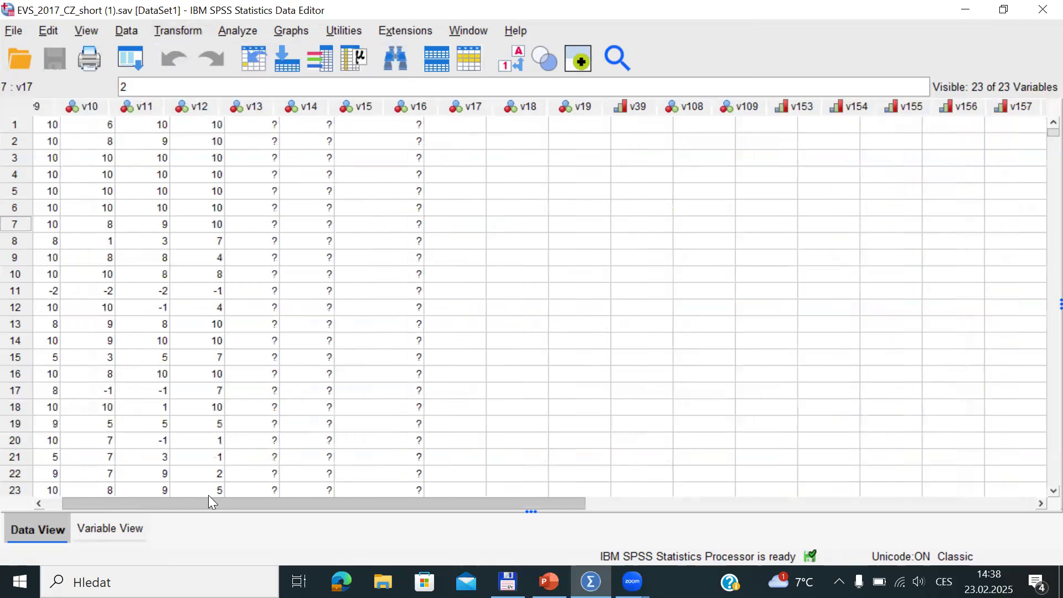
click(648, 108)
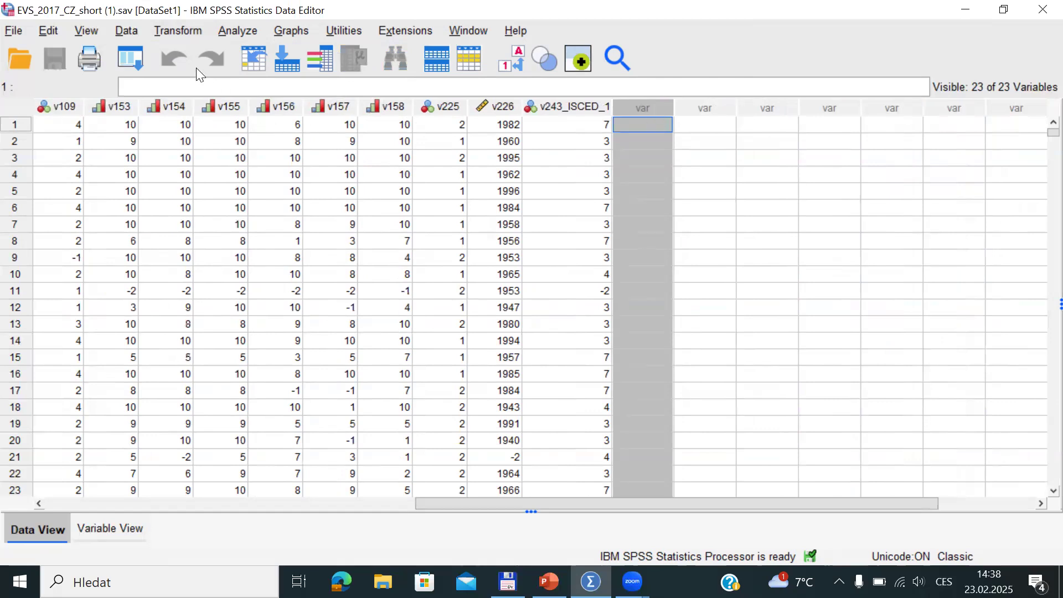
click(179, 31)
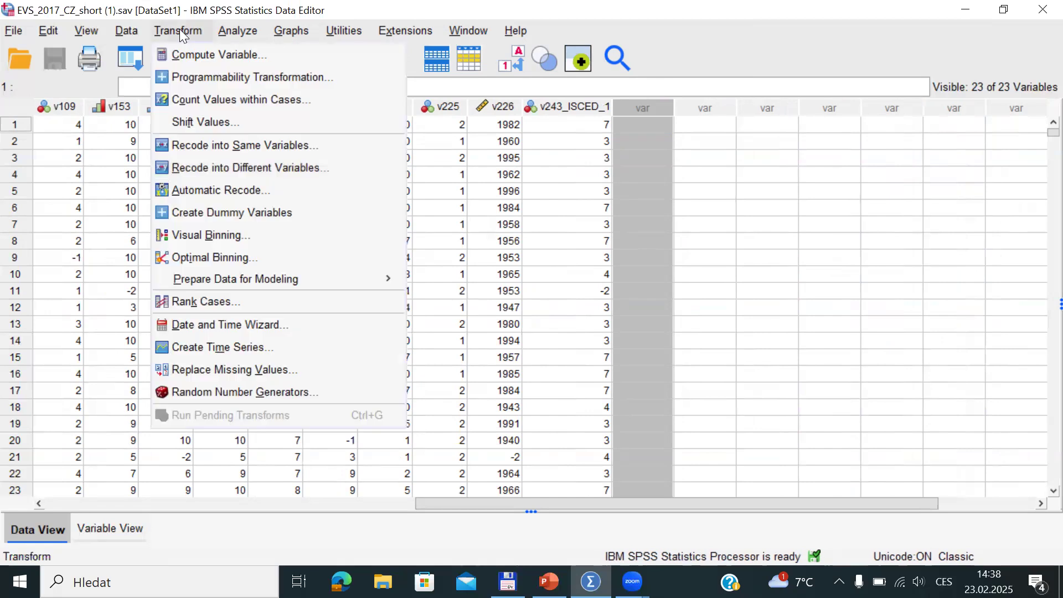
Recode v243_ISCED_1 into a different variable with the output name uni_edu
click(222, 171)
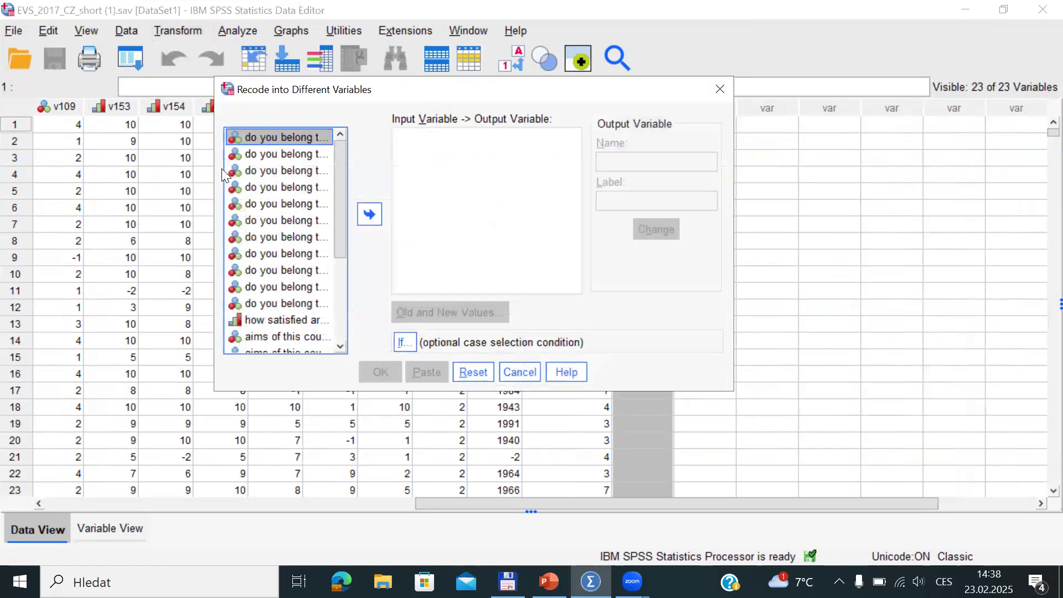
drag(337, 173, 351, 351)
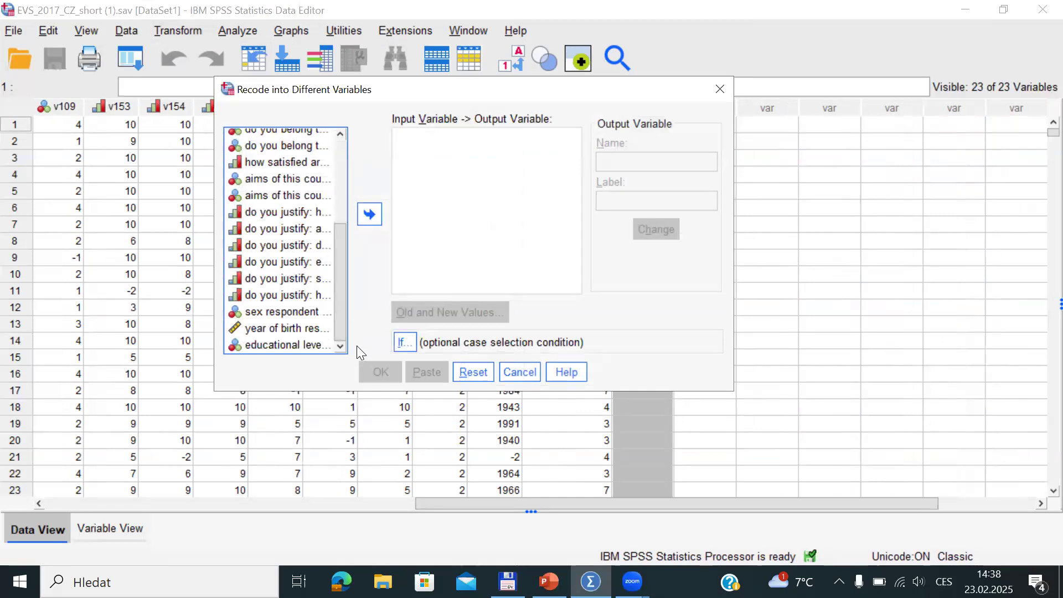
click(276, 344)
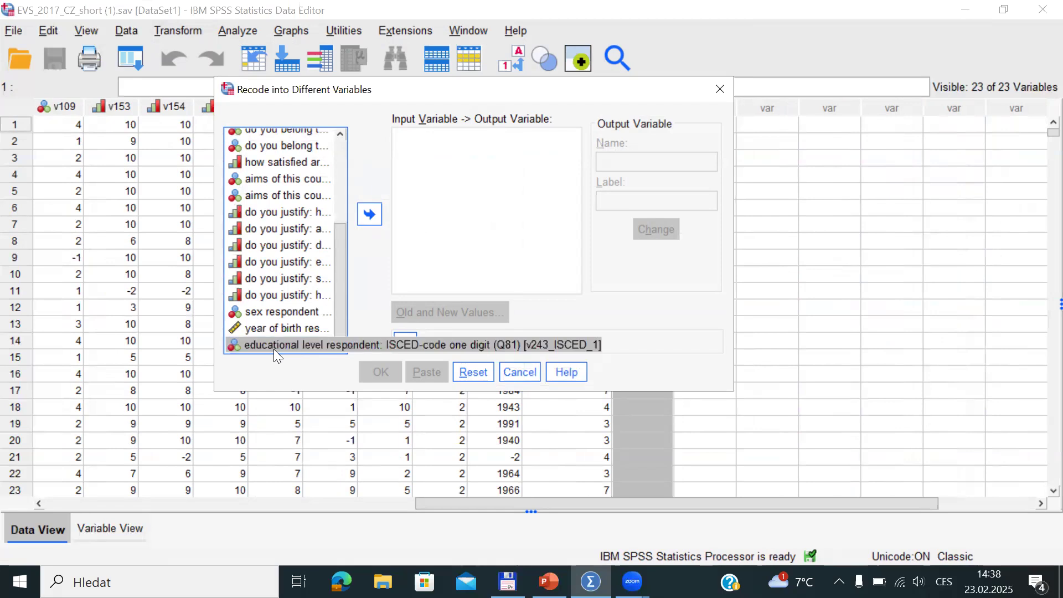
click(370, 213)
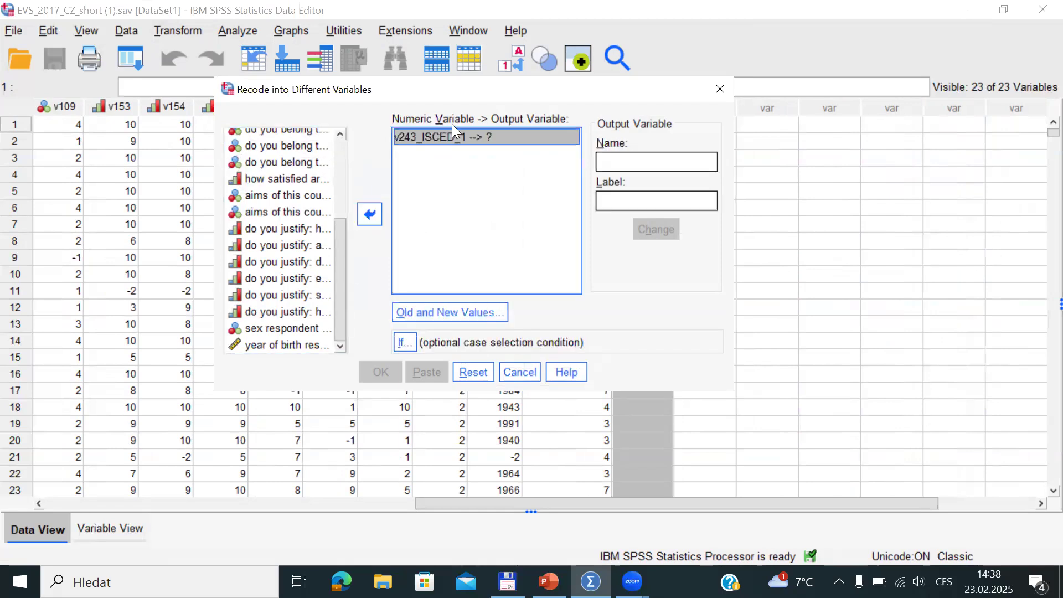
click(636, 161)
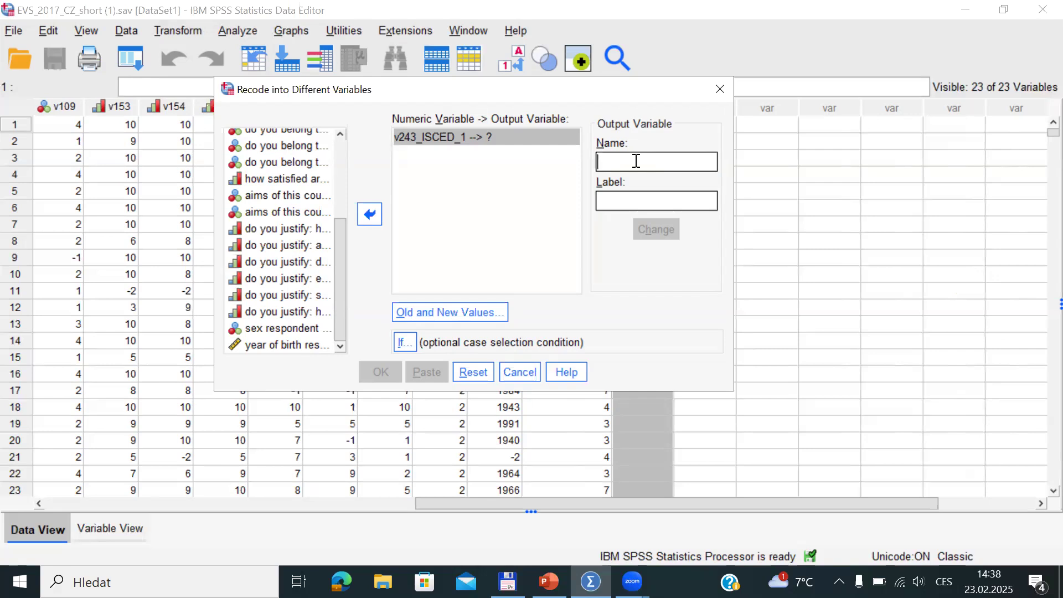
text(uni)
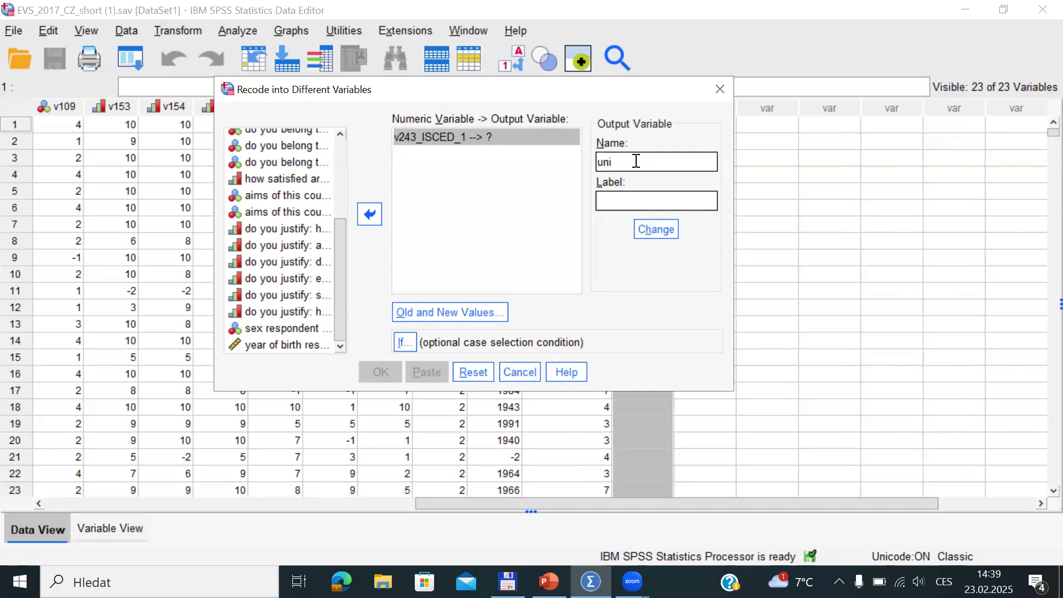
text(_edu)
click(656, 230)
click(647, 228)
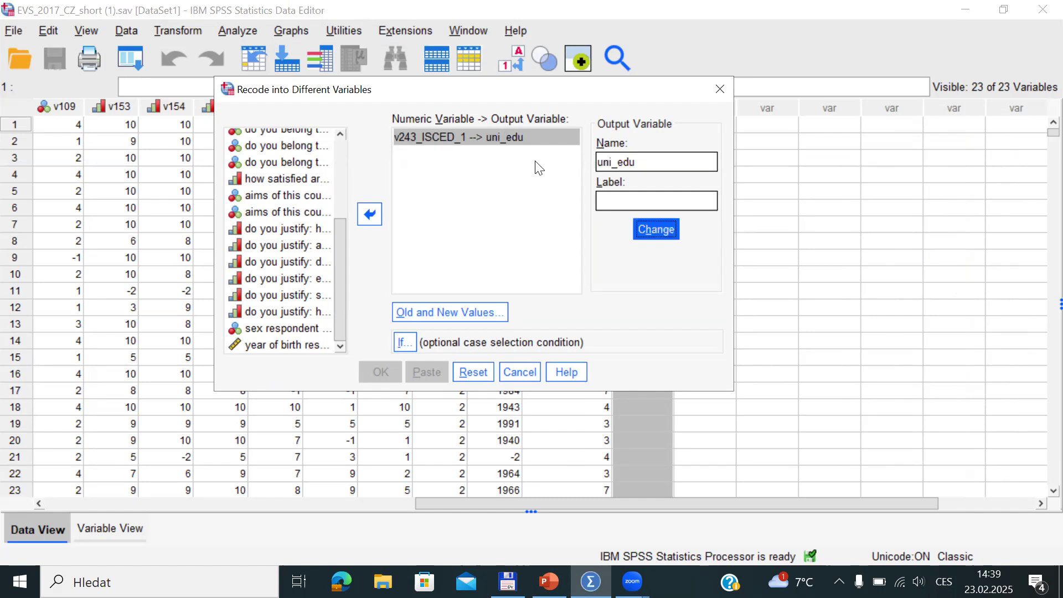
click(599, 200)
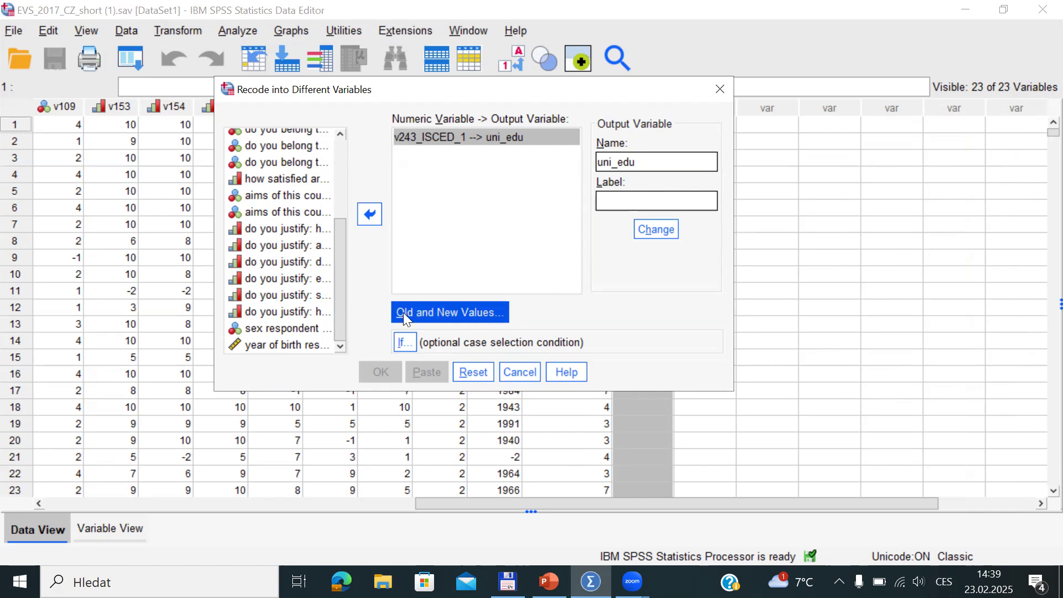
Add the recode rule mapping the range 0 through 5 to the new value 0
click(432, 314)
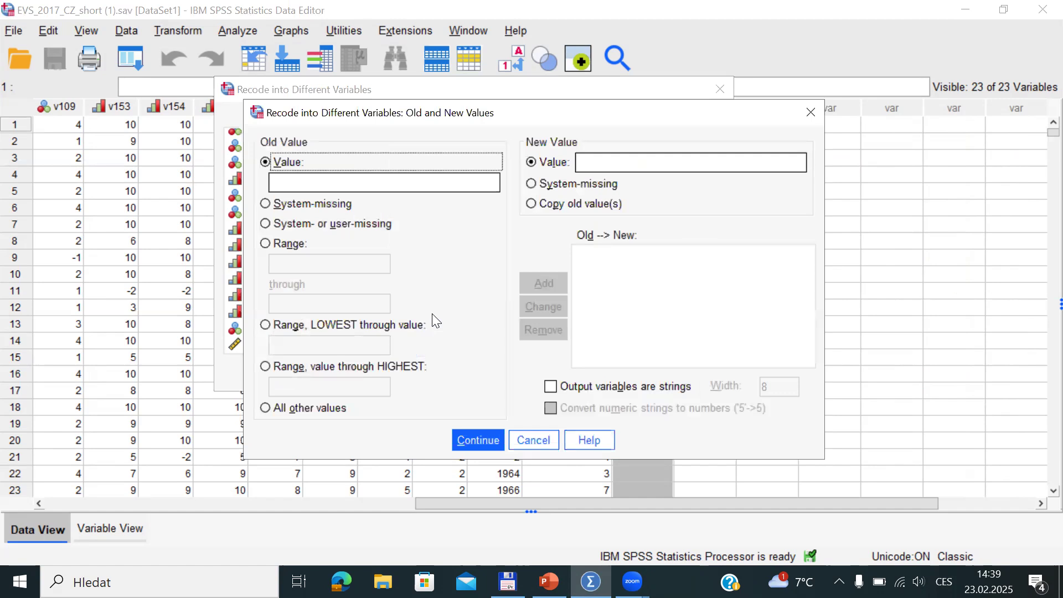
click(283, 180)
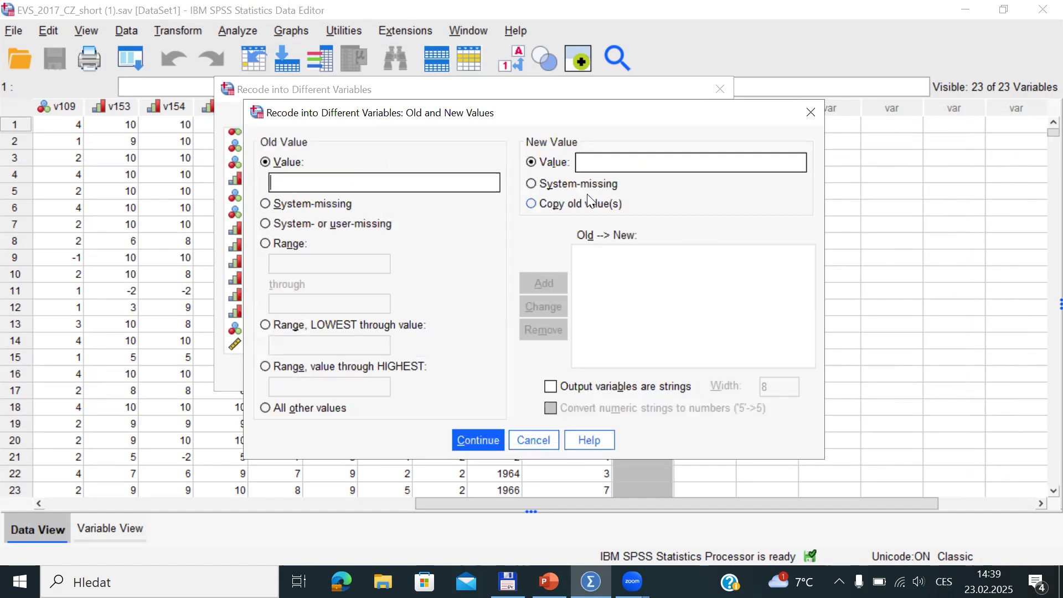
click(618, 162)
click(266, 244)
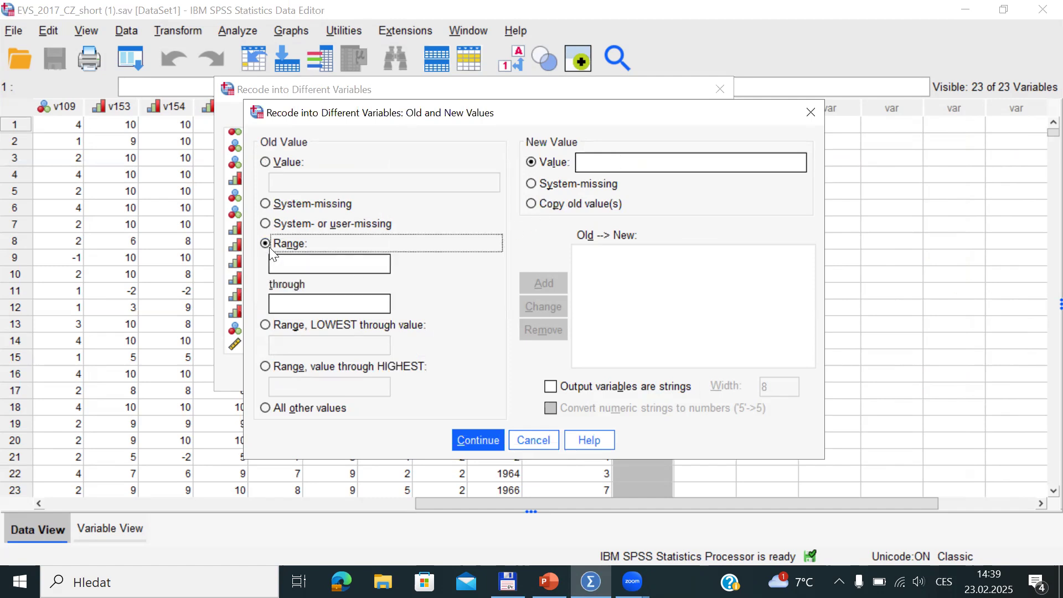
click(298, 267)
text(0)
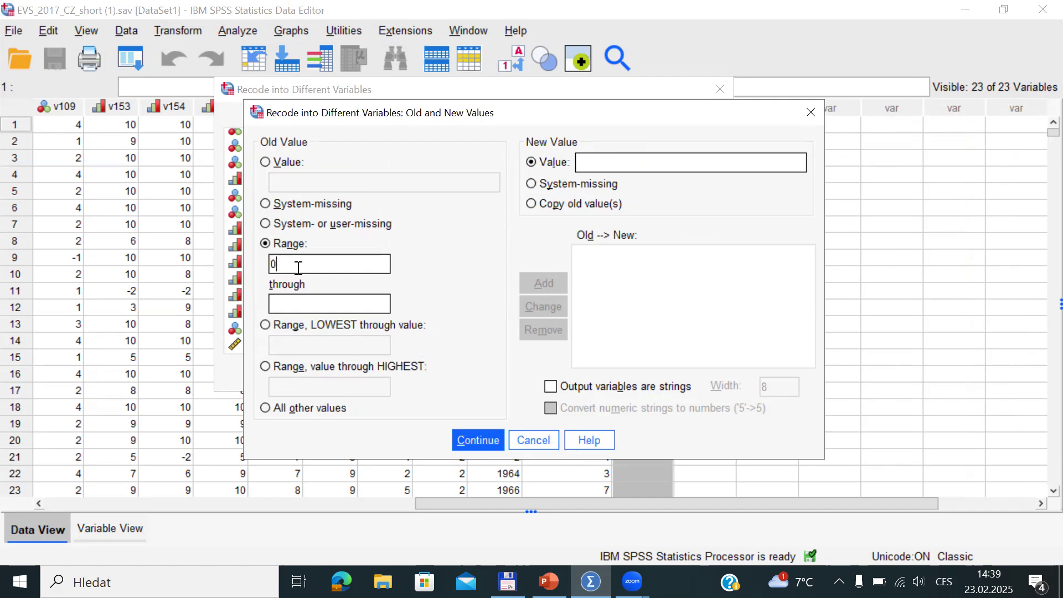
click(292, 301)
text(5)
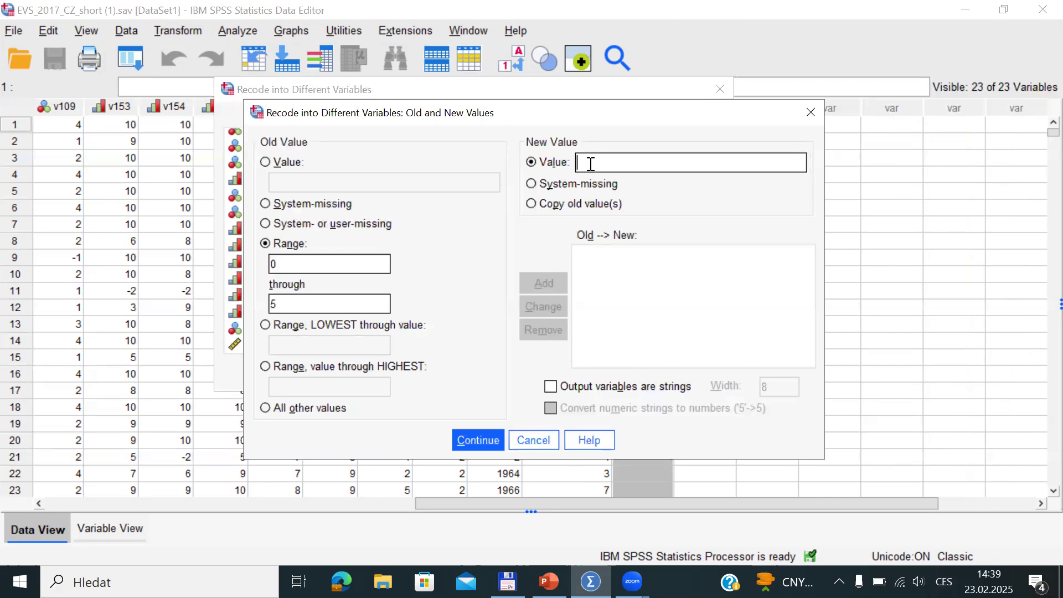
text(0)
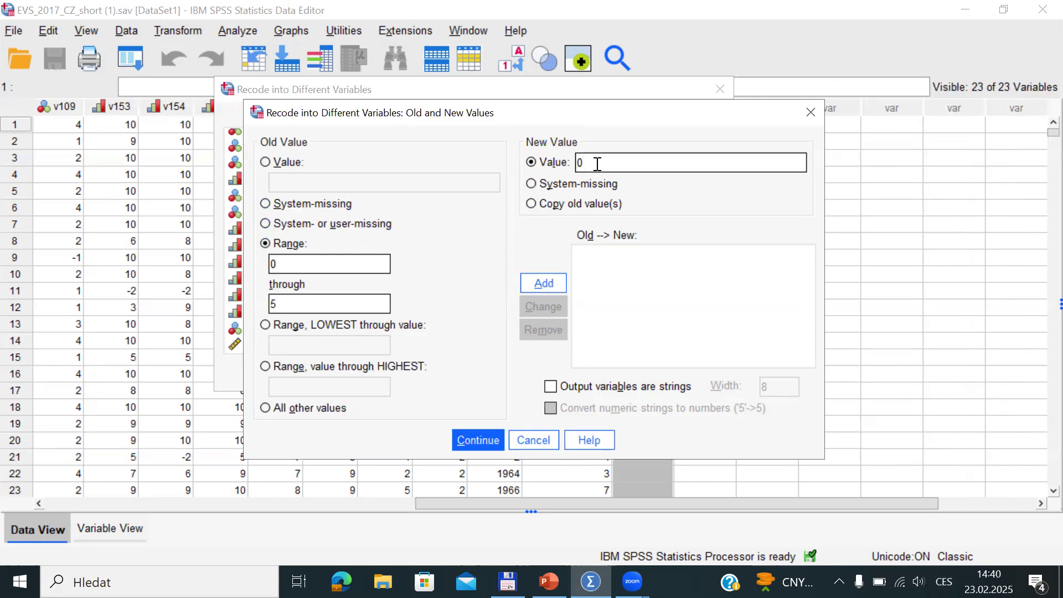
click(542, 284)
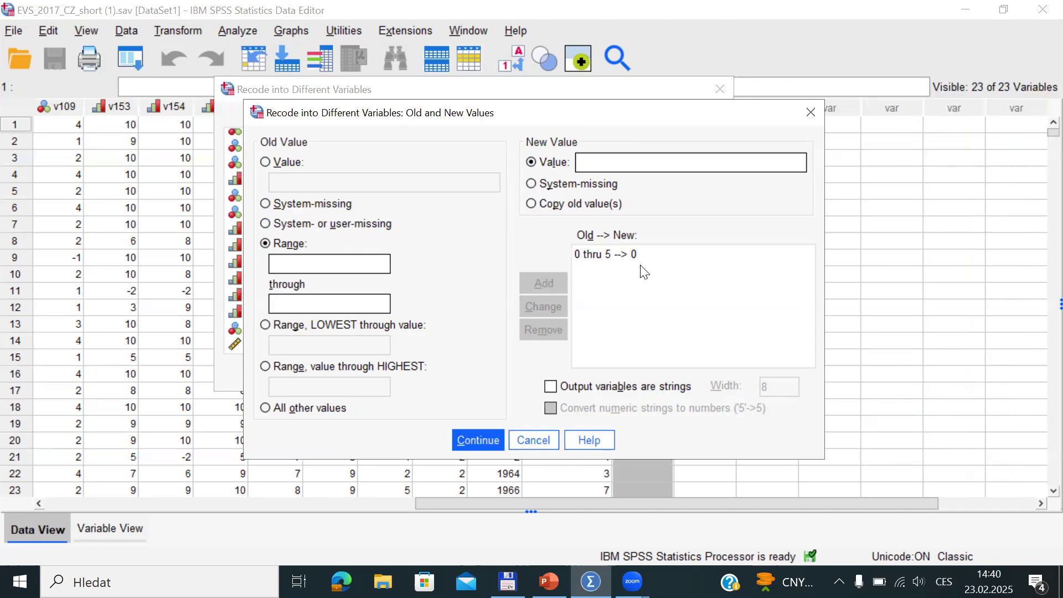
Add the rule mapping range 6 through 8 to 1 and confirm the recode rules
click(332, 260)
text(6)
click(330, 299)
text(8)
click(586, 163)
text(1)
click(538, 282)
click(477, 440)
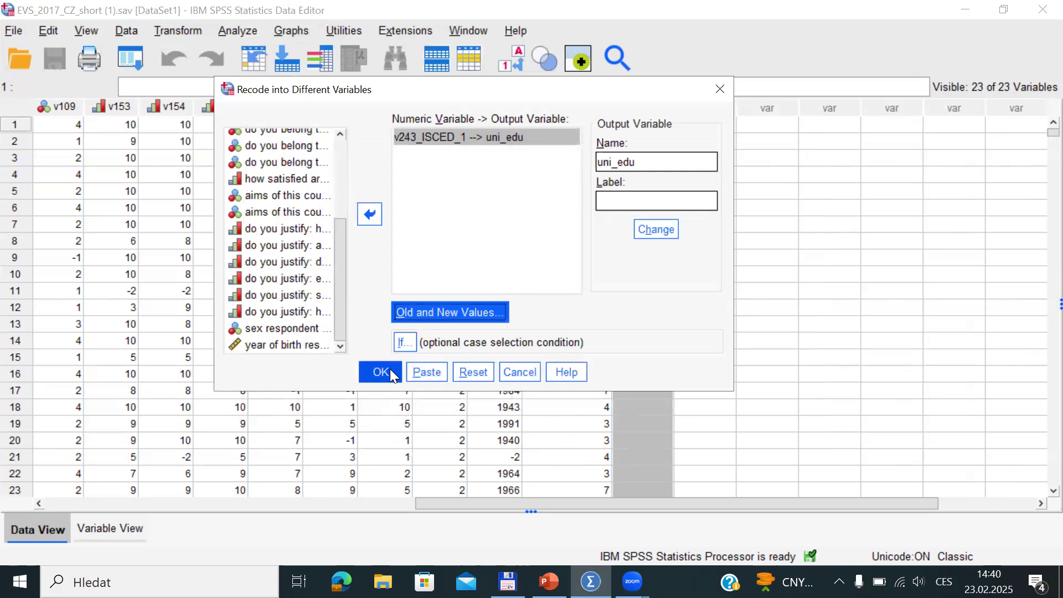
Run the recode and compare the new uni_edu column against v243_ISCED_1
click(389, 370)
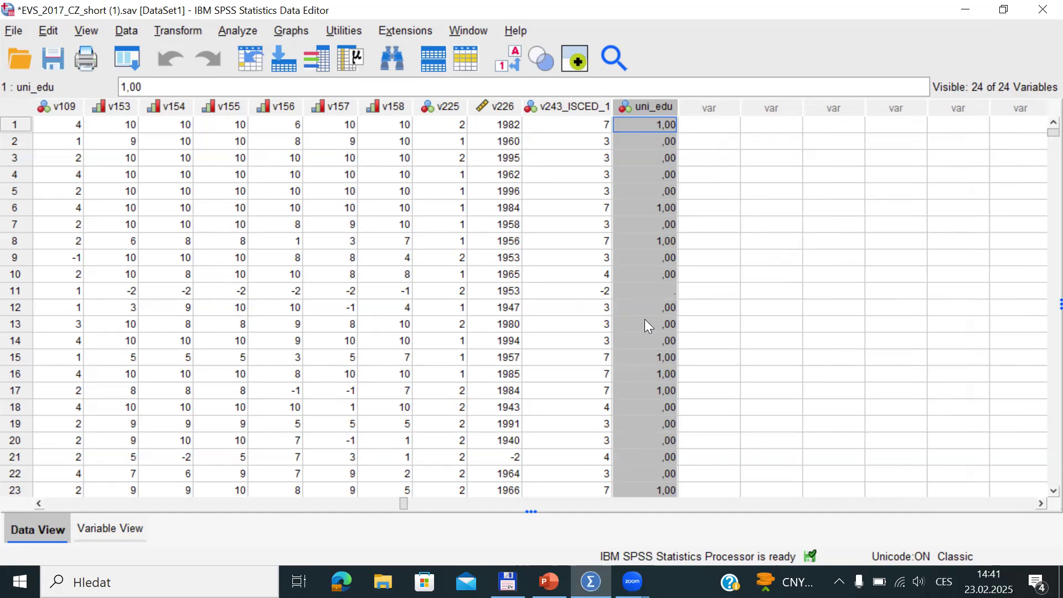
click(572, 106)
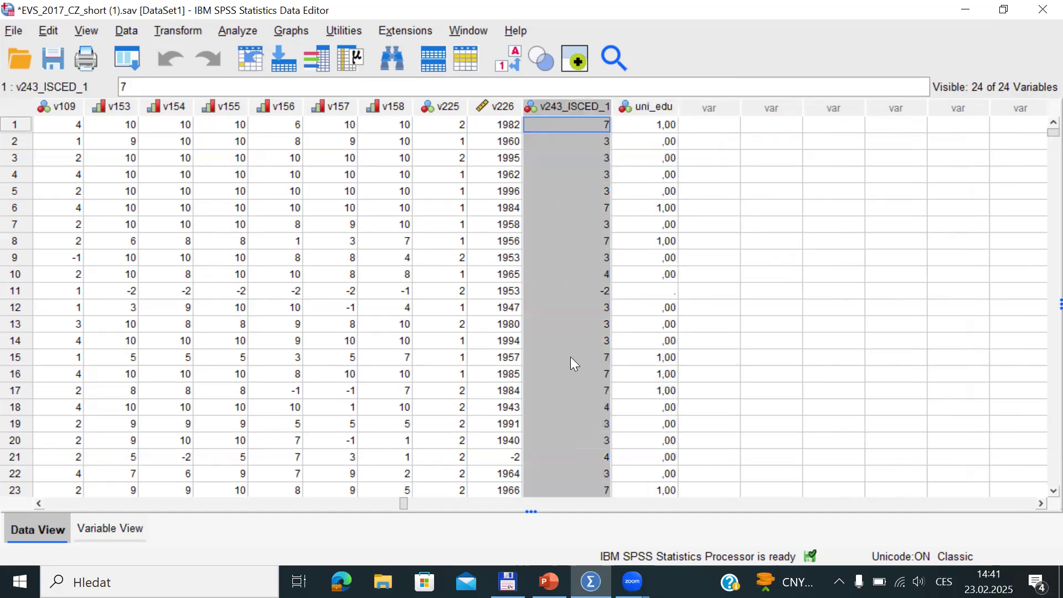
click(655, 107)
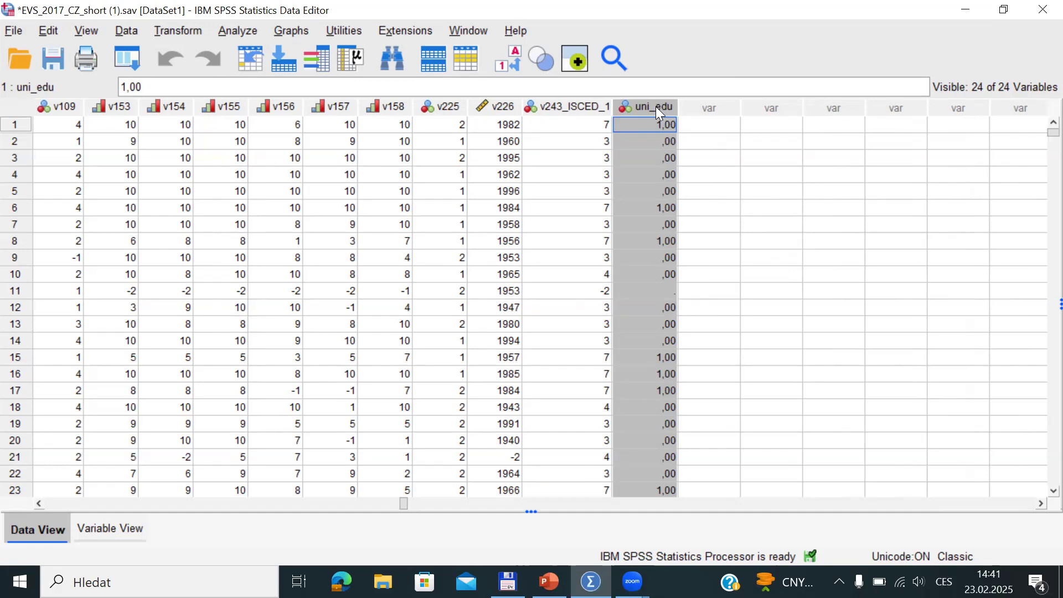
Open Frequencies and add educational level and uni_edu to the Variable(s) list
click(238, 31)
mouse_move(310, 95)
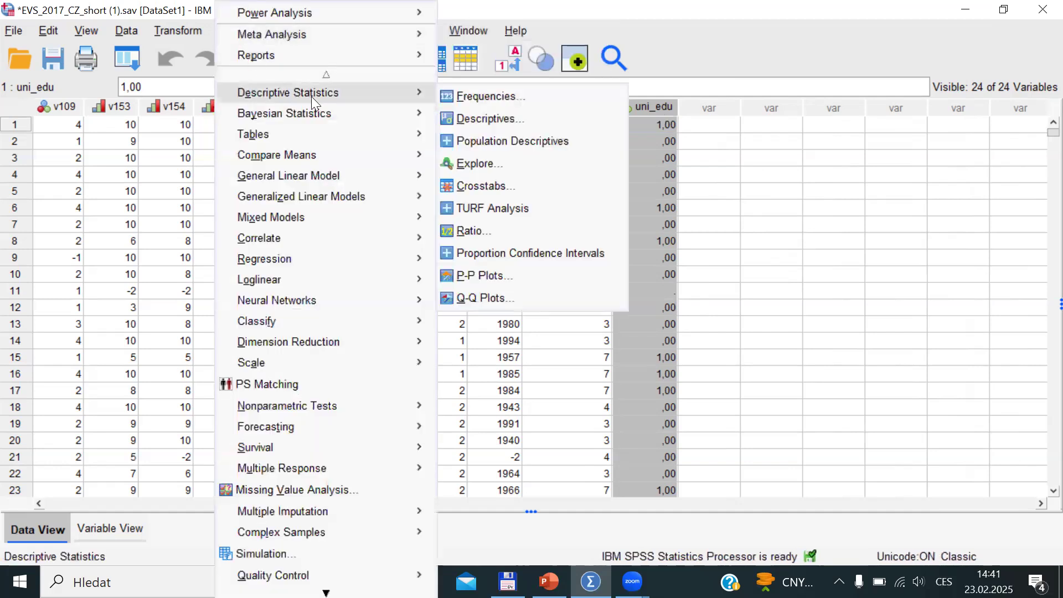
click(481, 98)
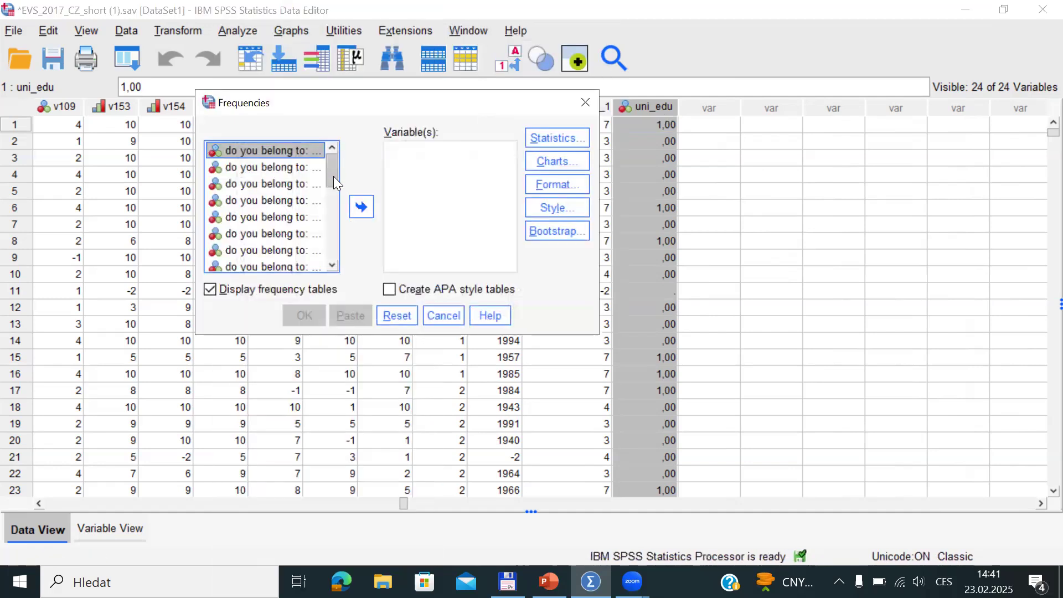
drag(333, 176, 315, 286)
click(235, 249)
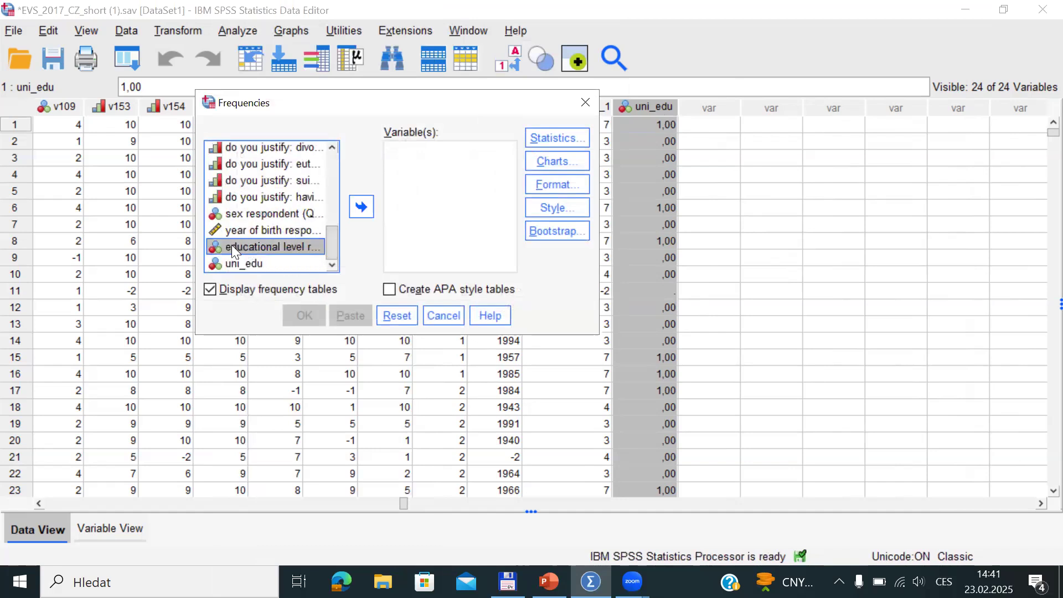
click(363, 206)
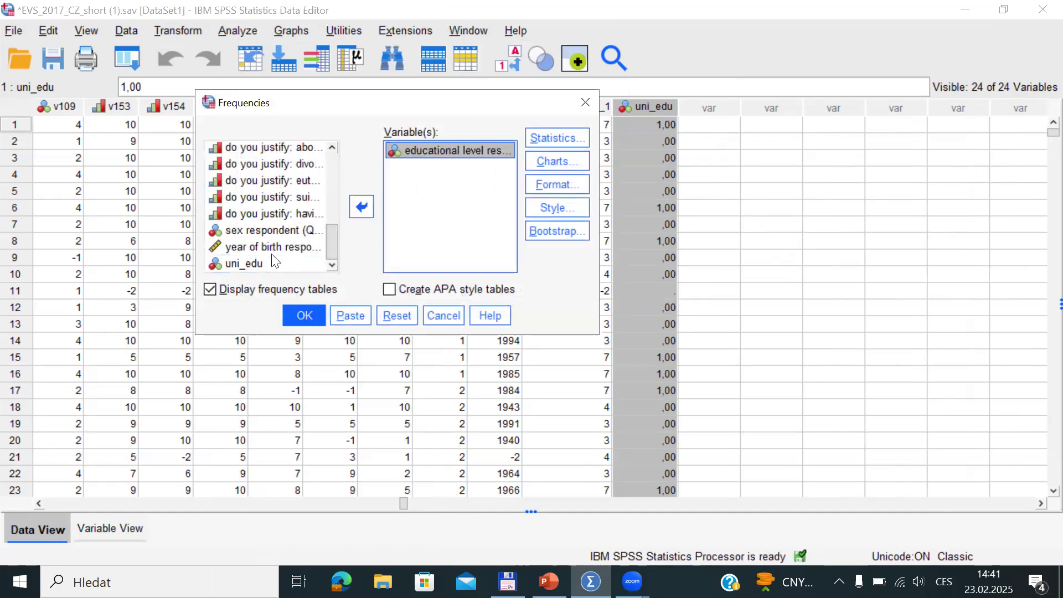
click(248, 264)
click(365, 206)
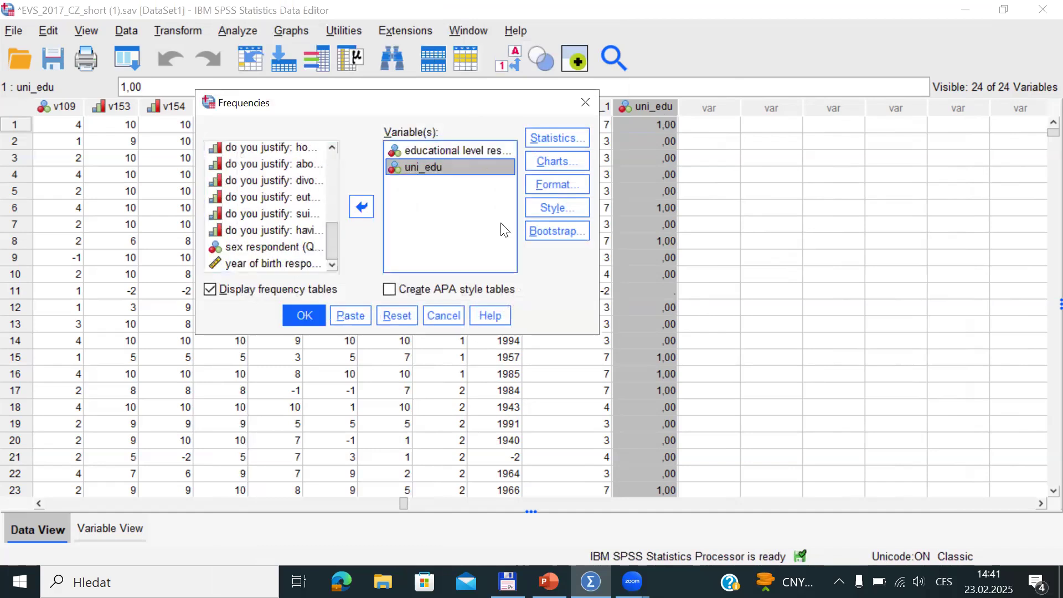
Run Frequencies and select the uni_edu table: 1493 at 0, 301 at 1, 17 missing
click(309, 310)
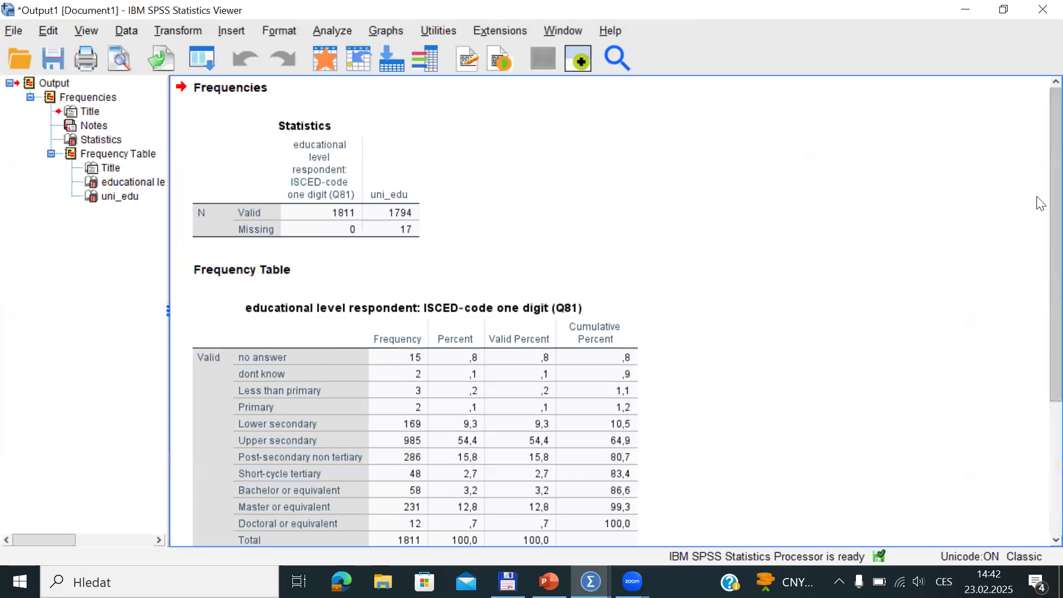
click(441, 490)
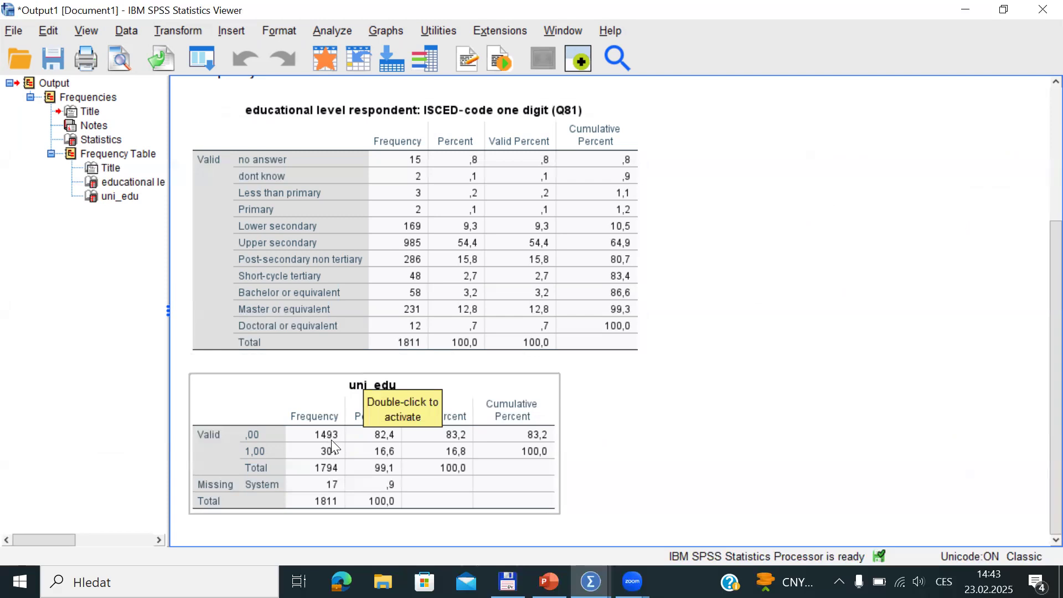
click(293, 427)
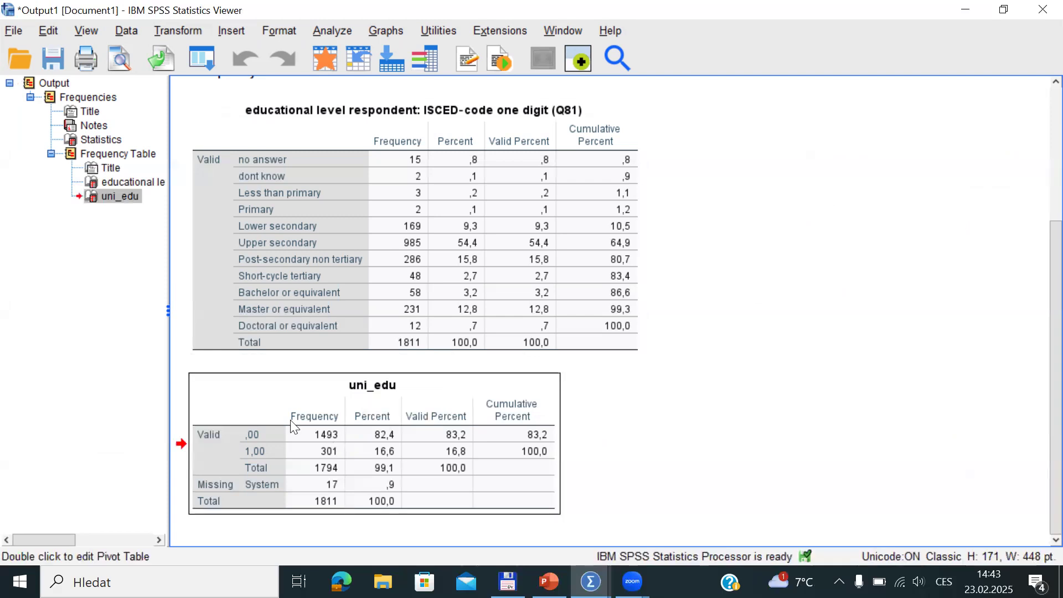
View PowerPoint slide 6 'Compute' on computing new variables, then return to SPSS
key(alt+Tab)
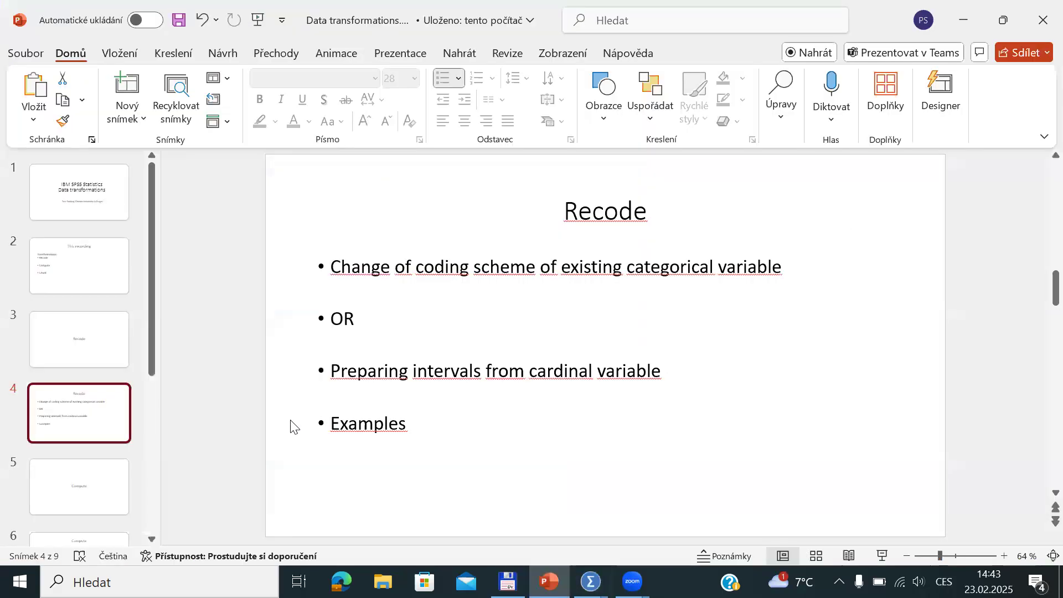
scroll(294, 427, down, 1)
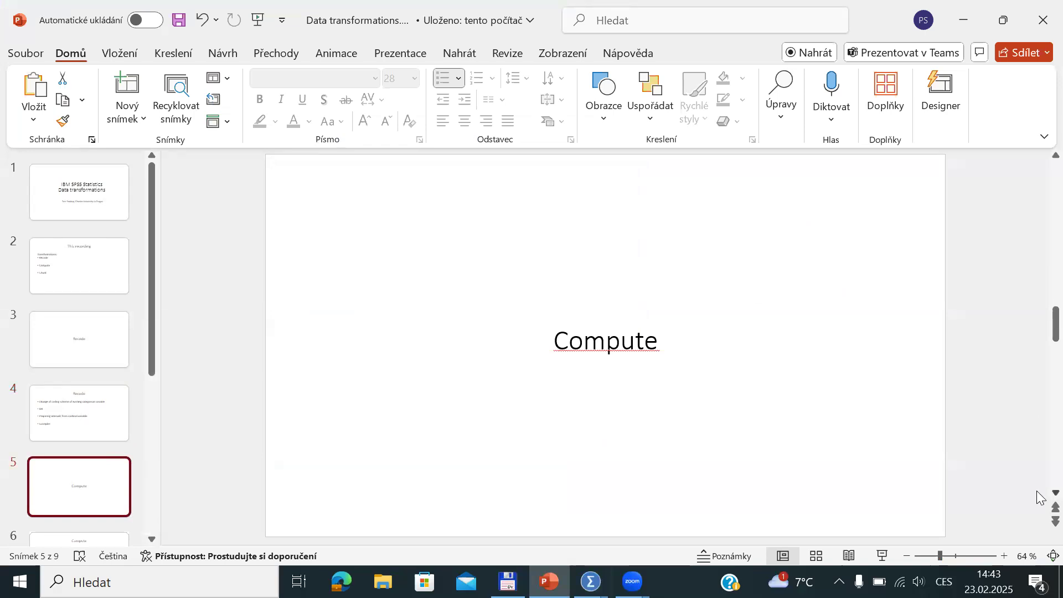
scroll(1037, 497, down, 1)
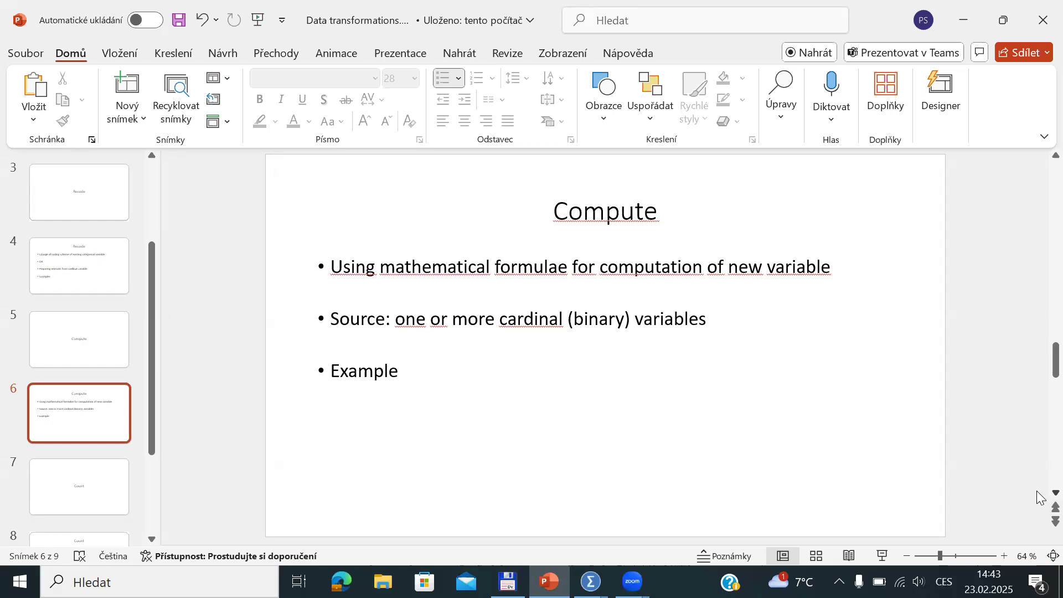
key(alt+Tab)
key(alt+Tab)
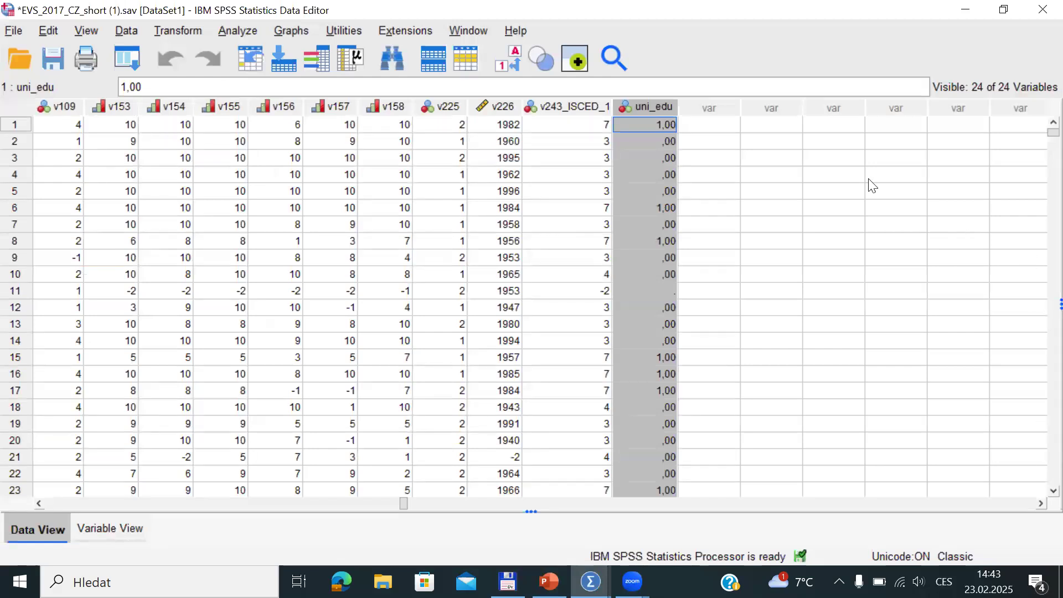
Check the 'year of birth respondent' variable's details and jump to its v226 column
click(317, 58)
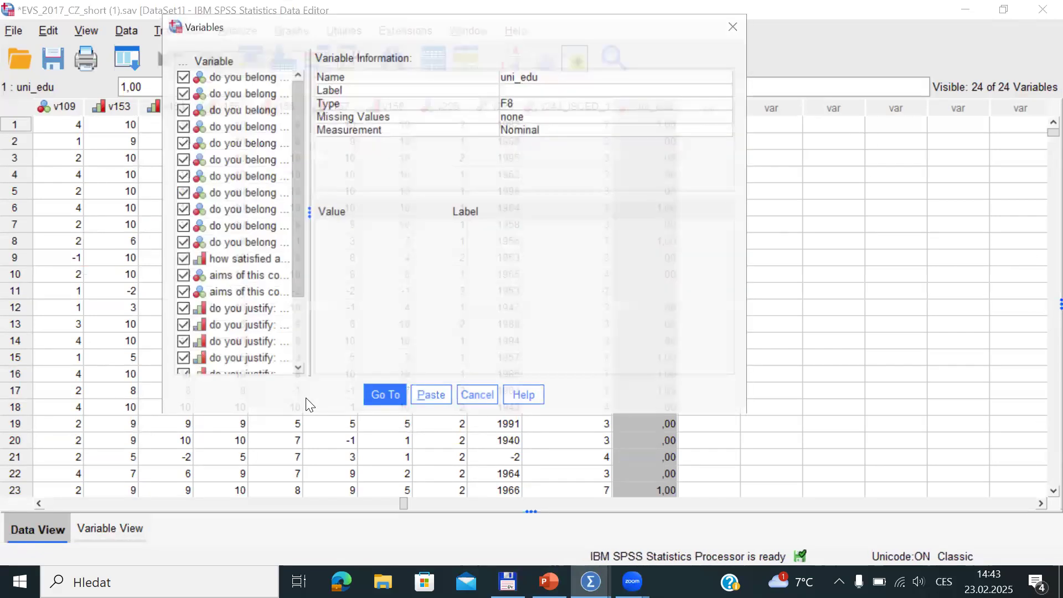
drag(301, 272, 306, 347)
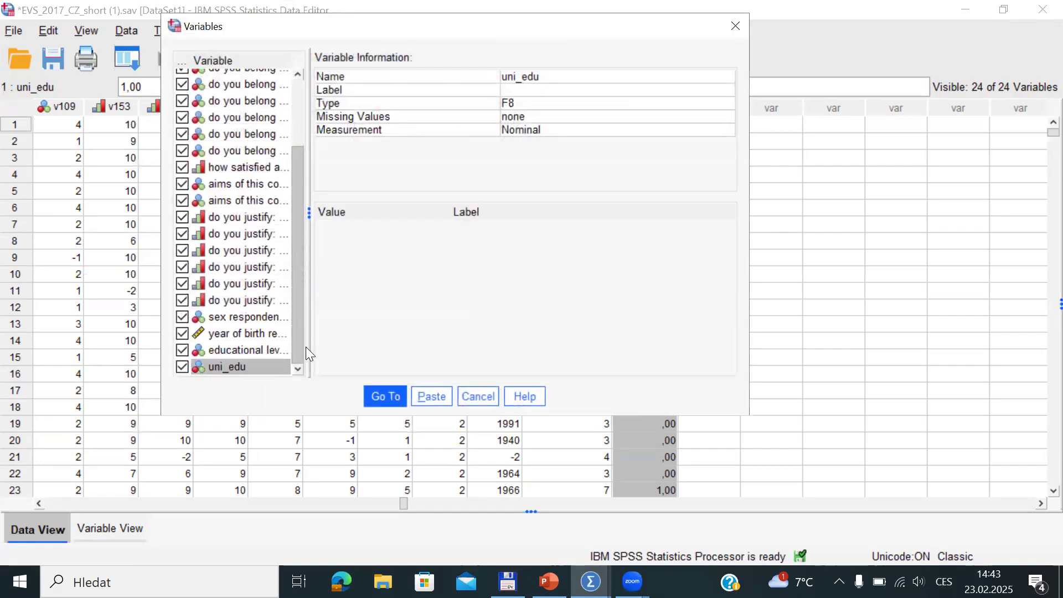
click(238, 335)
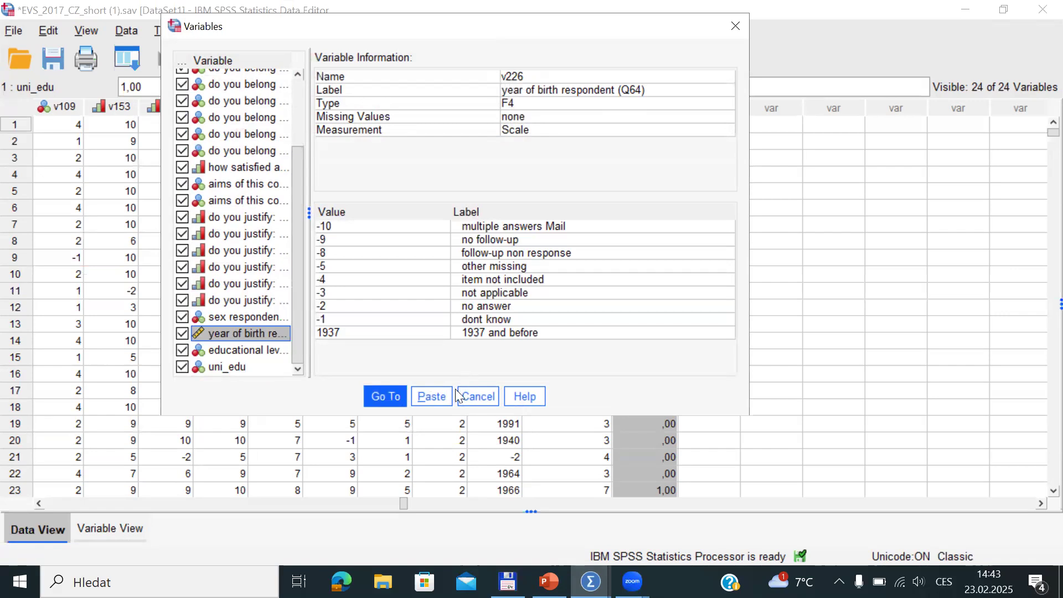
click(382, 396)
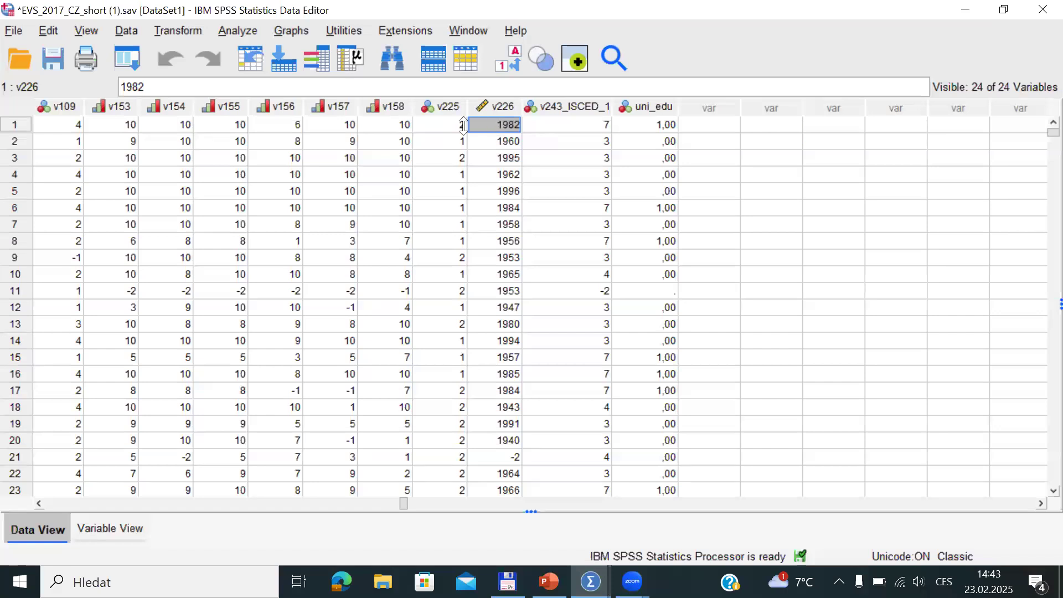
Inspect the first few v226 year-of-birth values, then select the whole v226 column to view its value labels
click(512, 141)
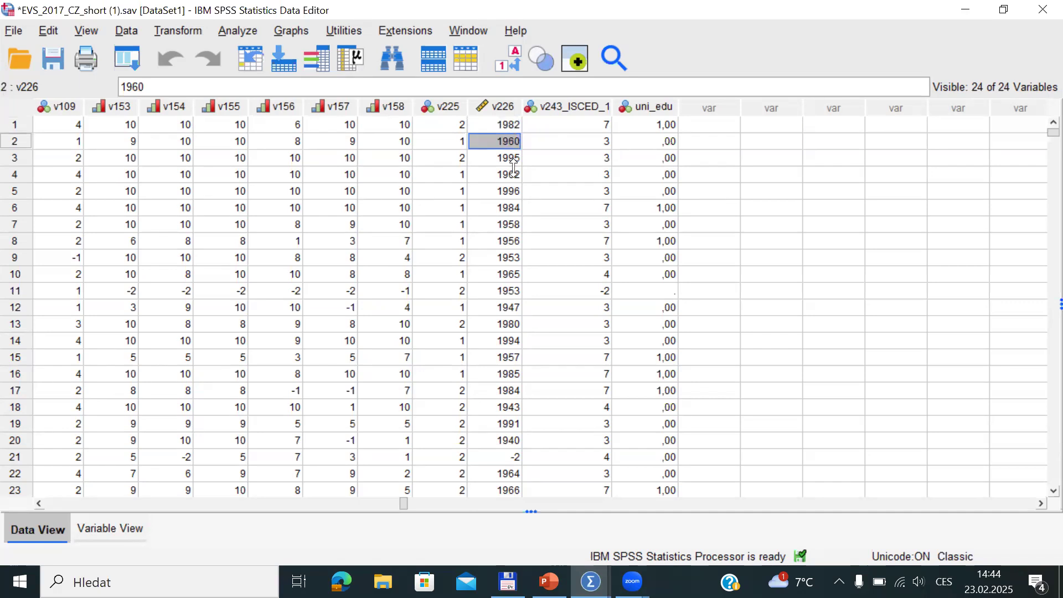
click(512, 159)
click(507, 120)
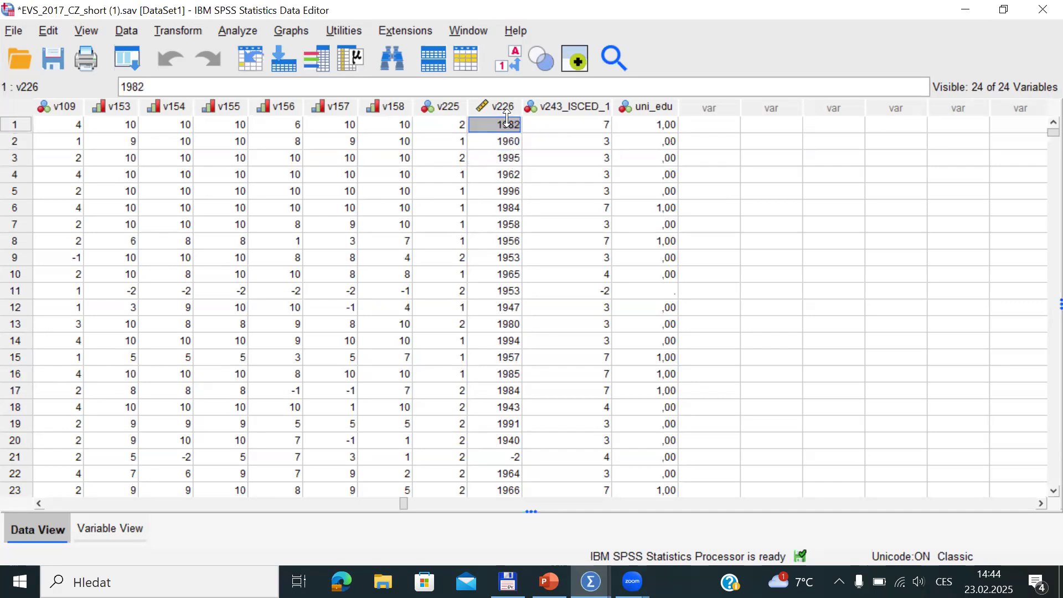
click(502, 106)
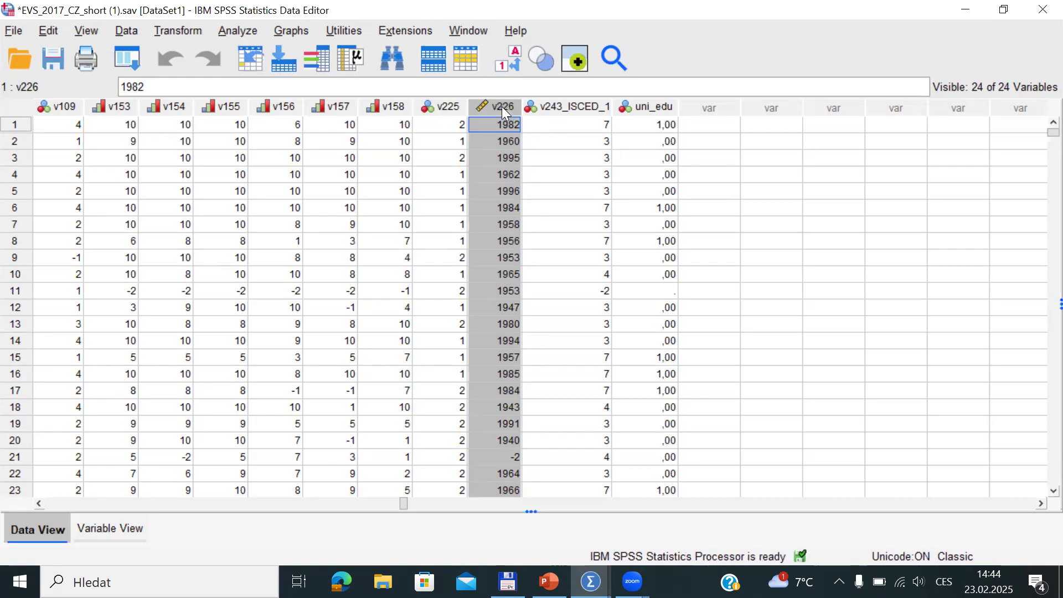
mouse_move(515, 108)
click(317, 58)
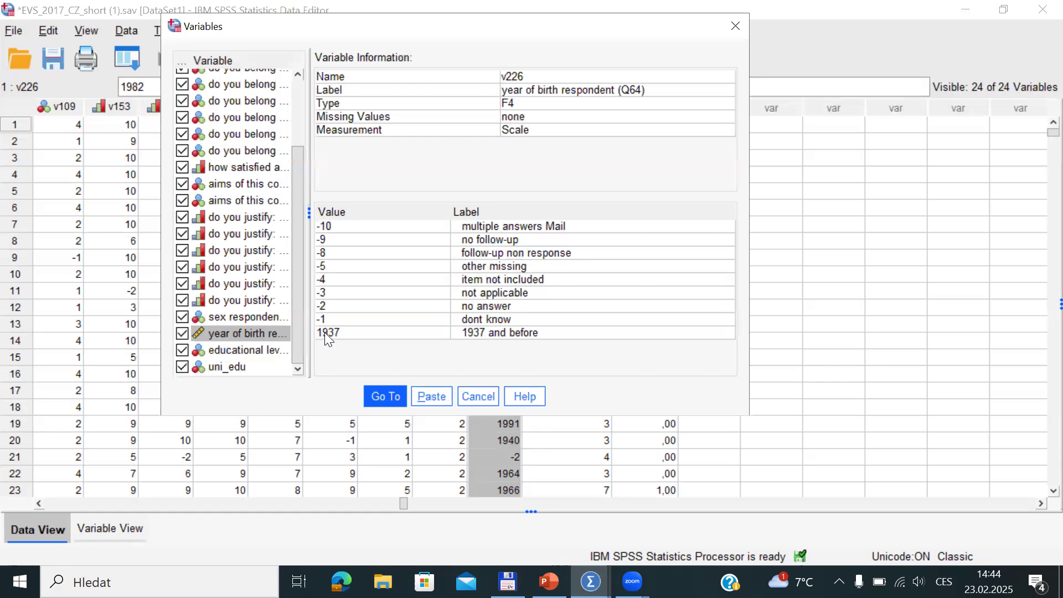
click(465, 332)
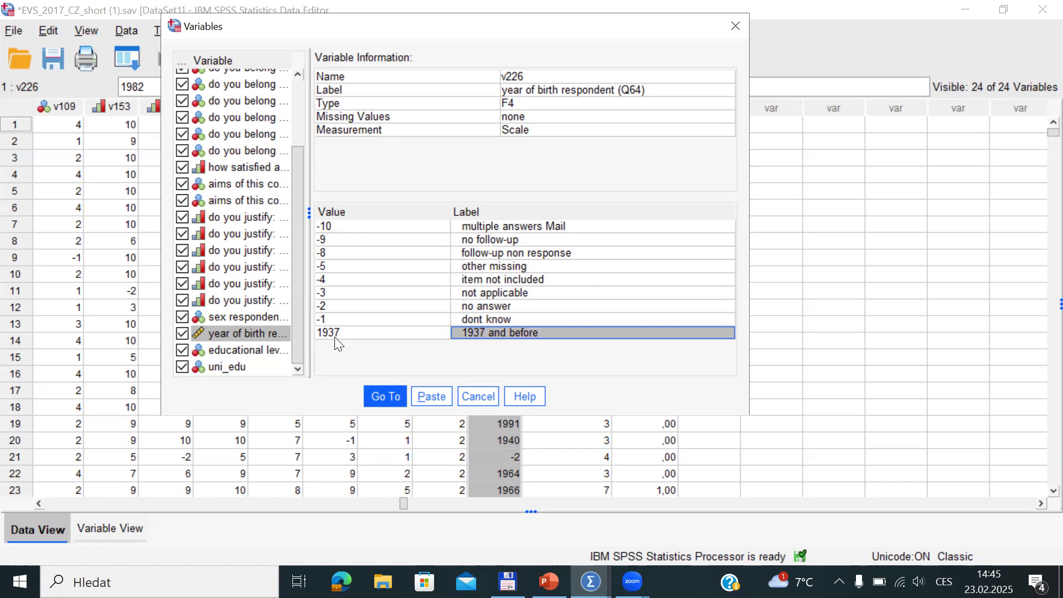
click(473, 398)
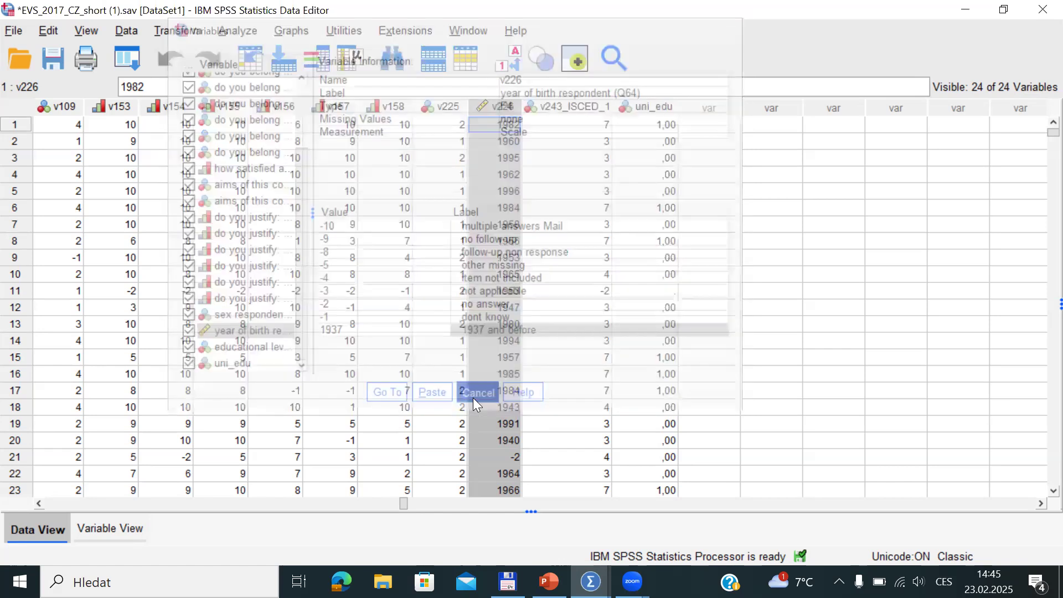
In Variable View, give v226 a missing-value range of -10 through 1937, then return to Data View
click(103, 529)
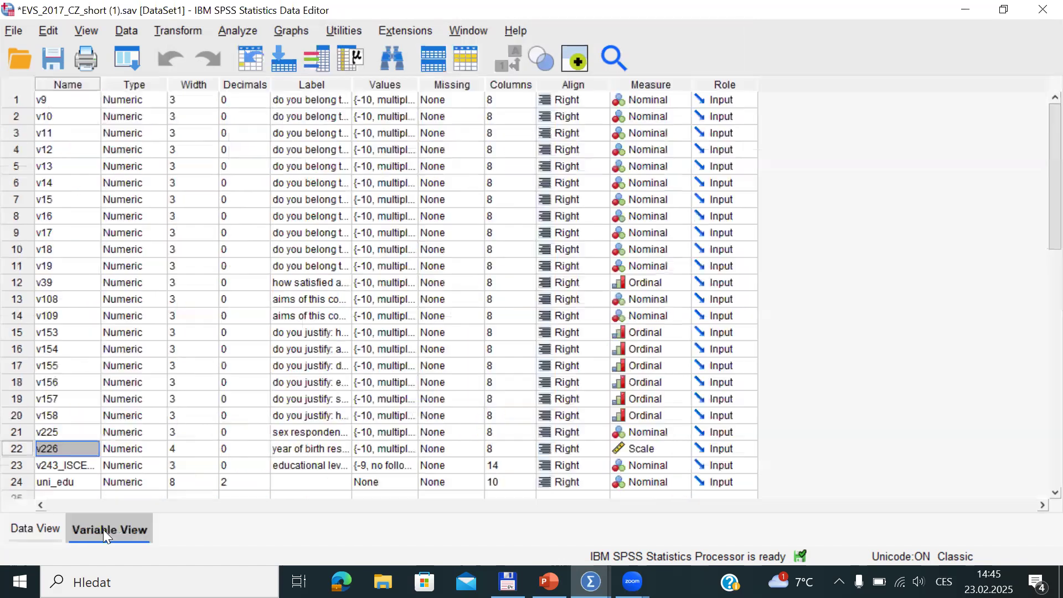
click(14, 448)
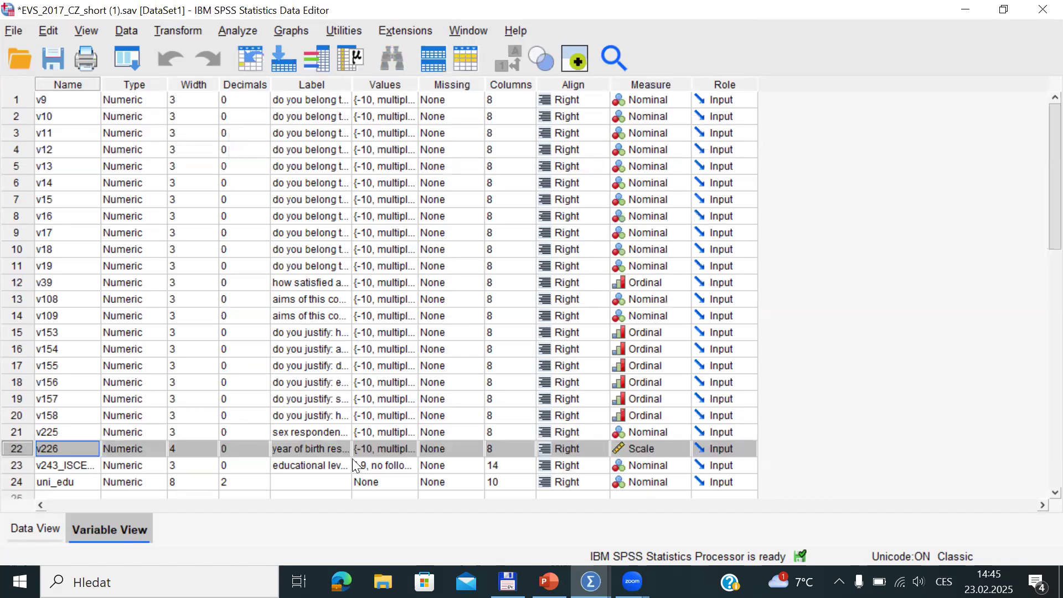
click(476, 447)
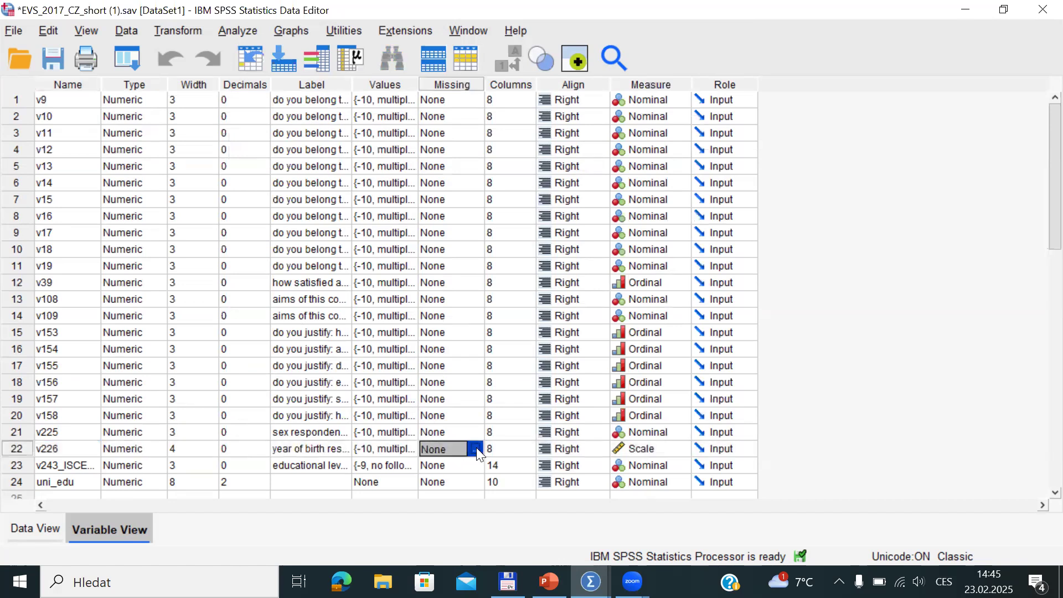
click(476, 448)
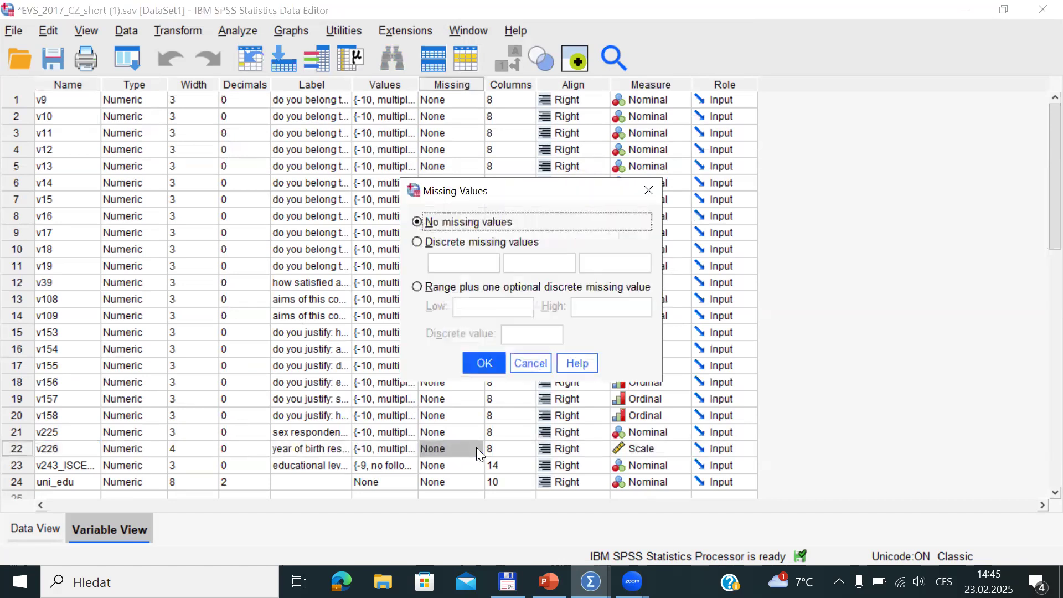
click(426, 287)
click(467, 306)
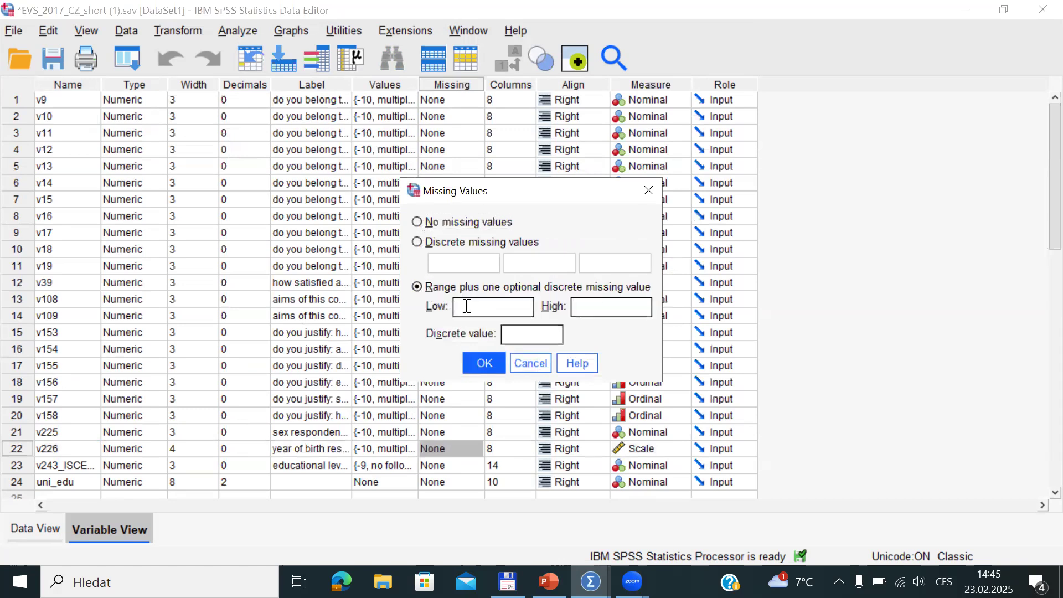
text(-10)
click(577, 306)
text(1937)
click(477, 367)
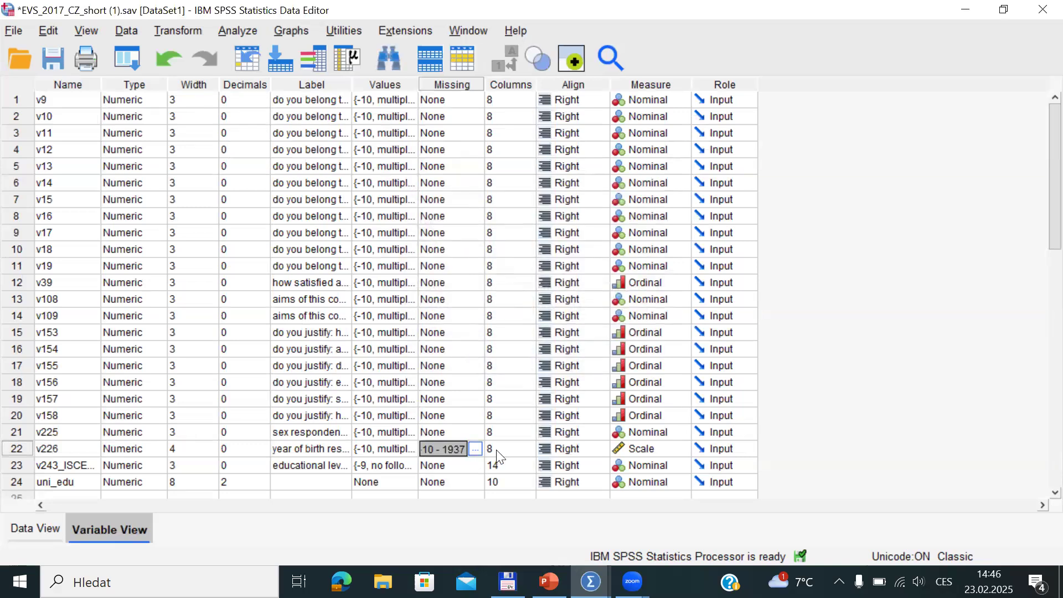
click(17, 529)
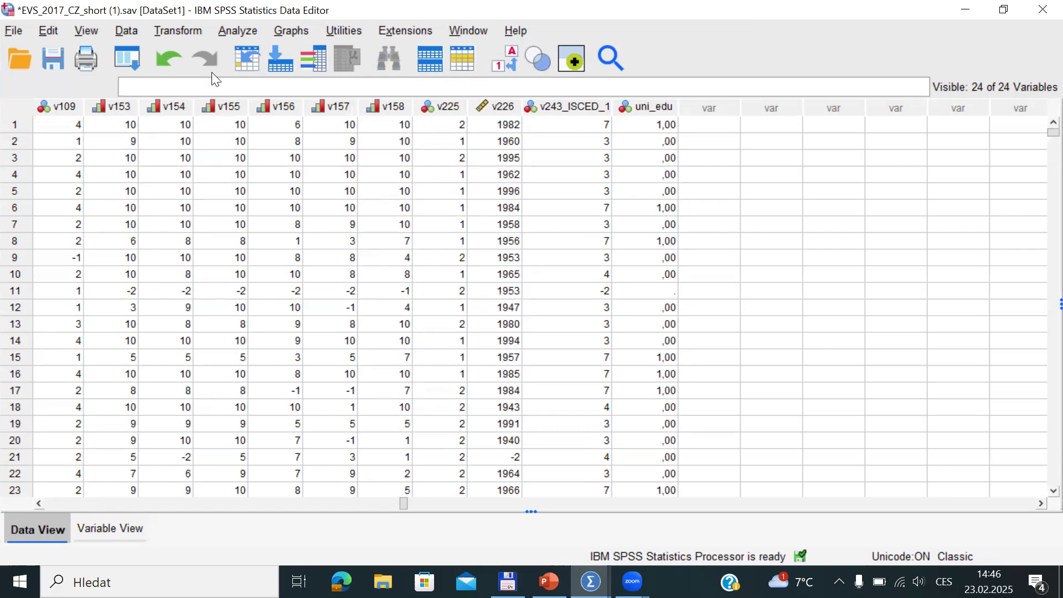
Compute a new target variable age with the numeric expression 2017-v226
click(181, 29)
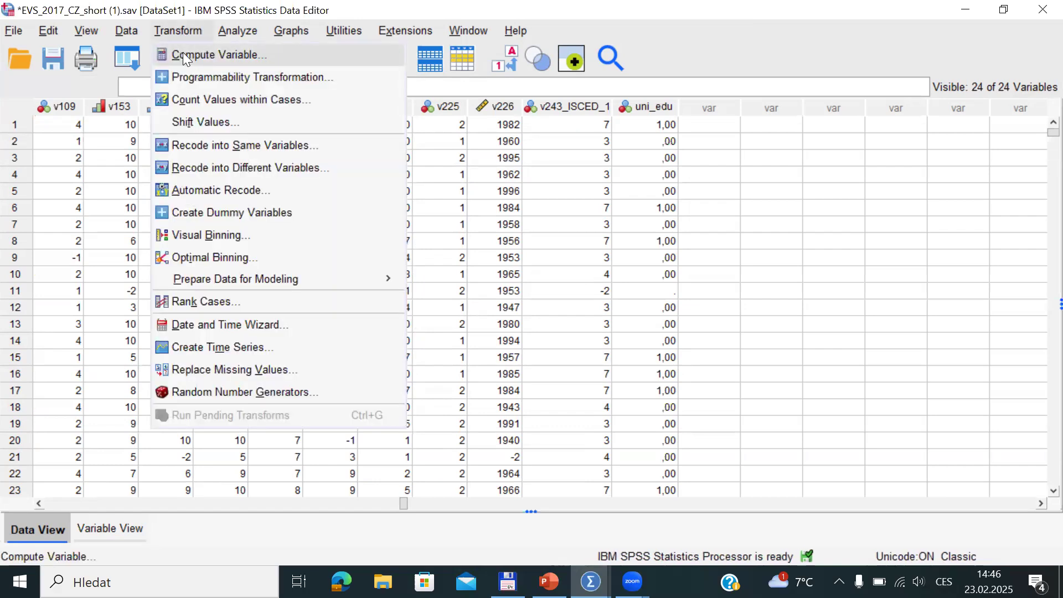
click(187, 53)
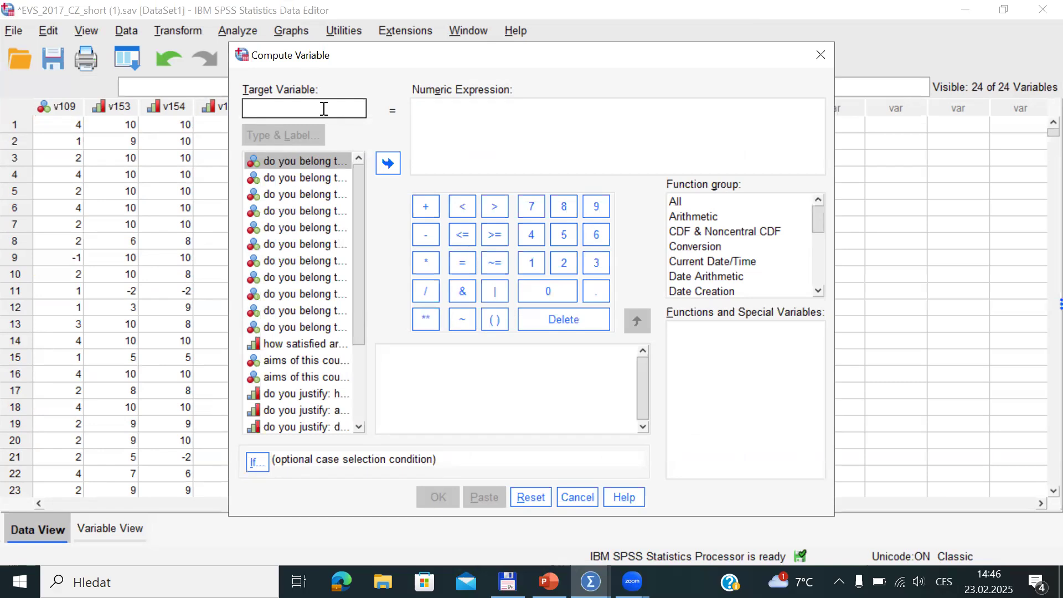
text(age)
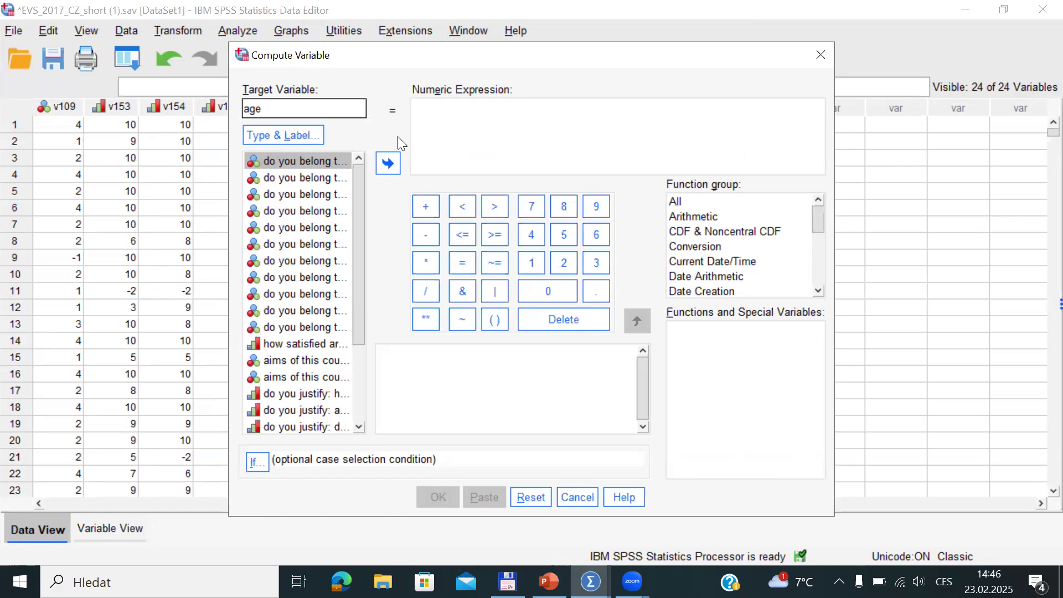
click(448, 110)
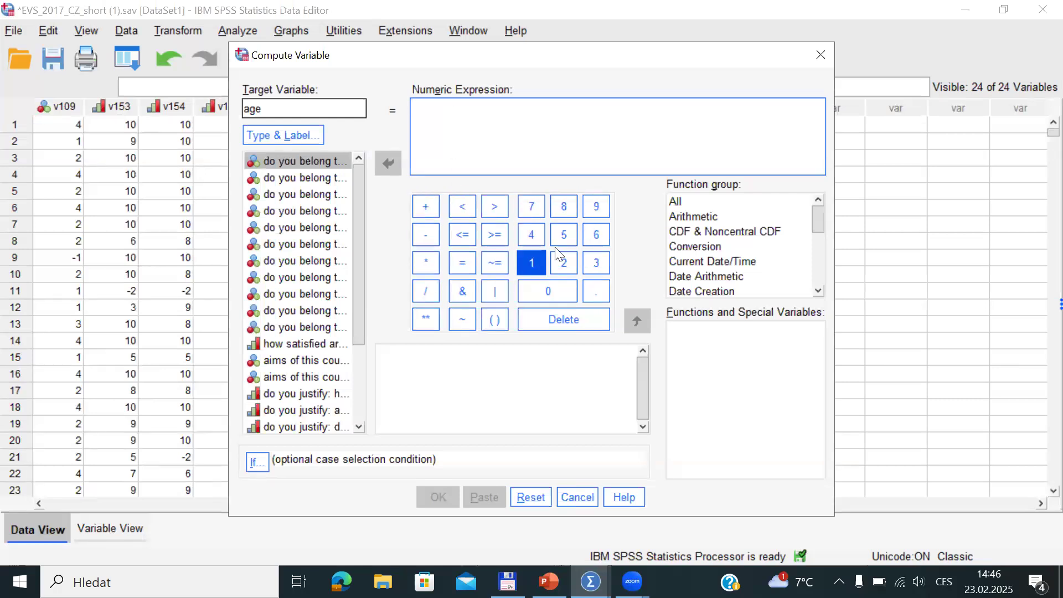
text(2017)
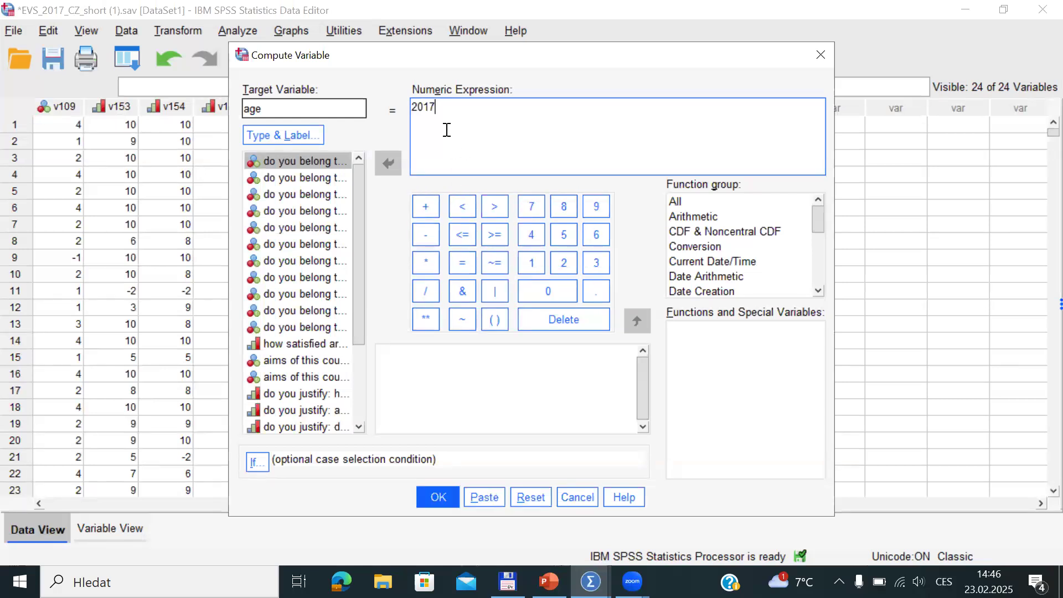
text(-)
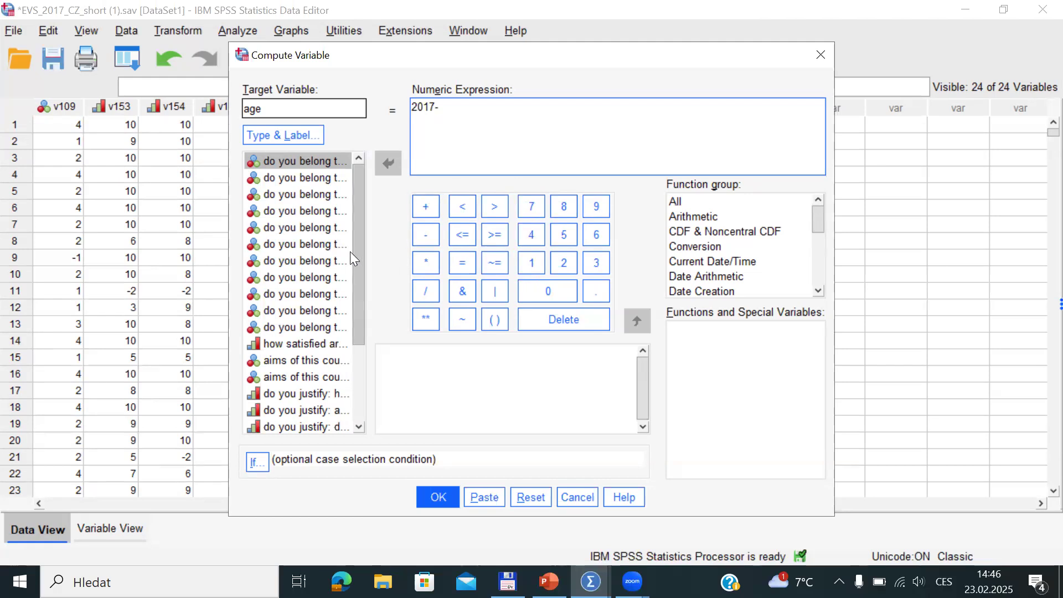
drag(358, 246, 356, 347)
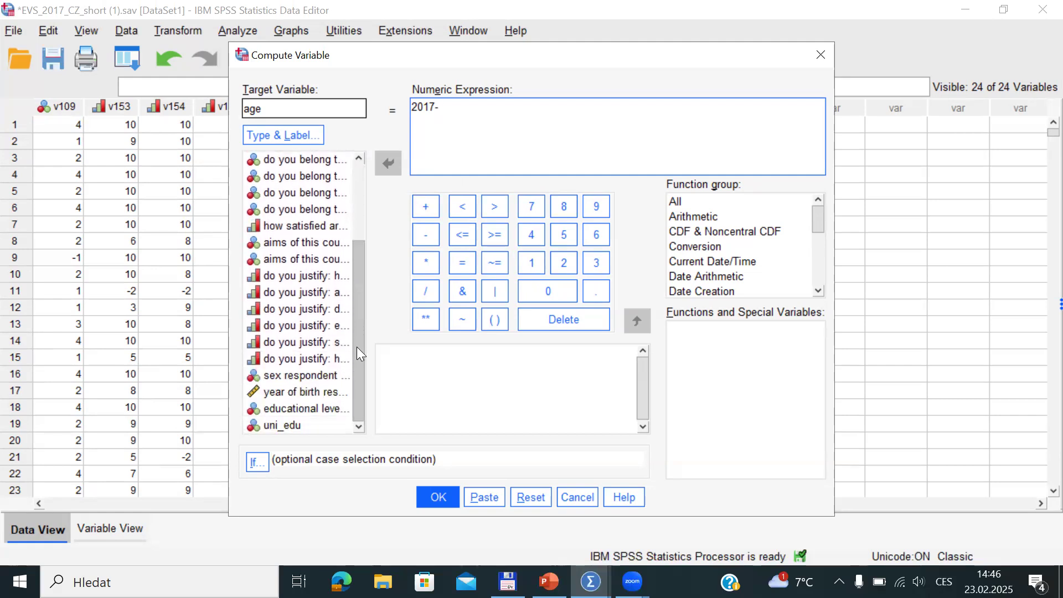
click(265, 392)
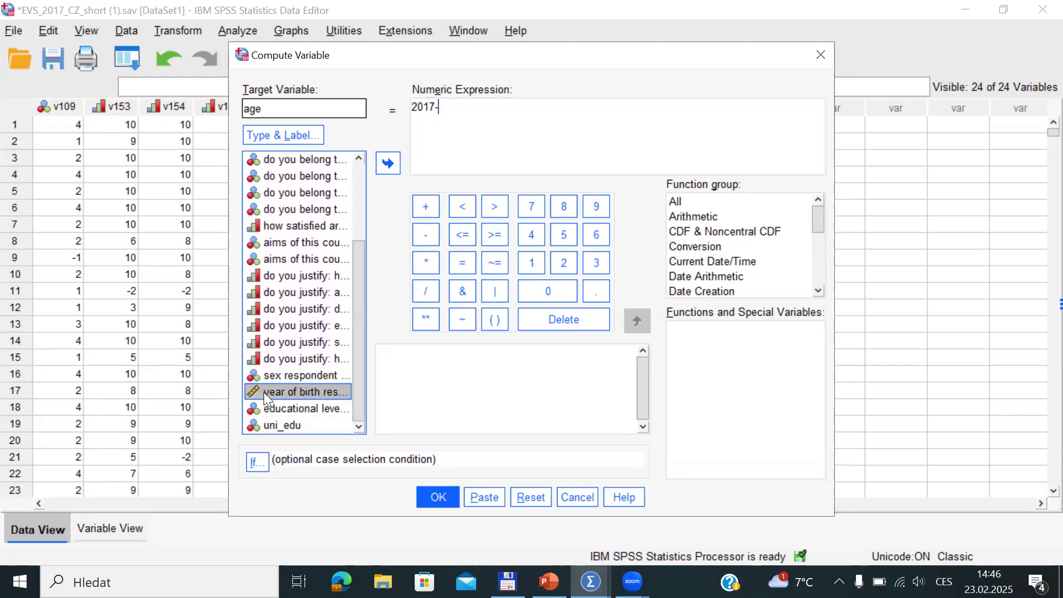
click(387, 161)
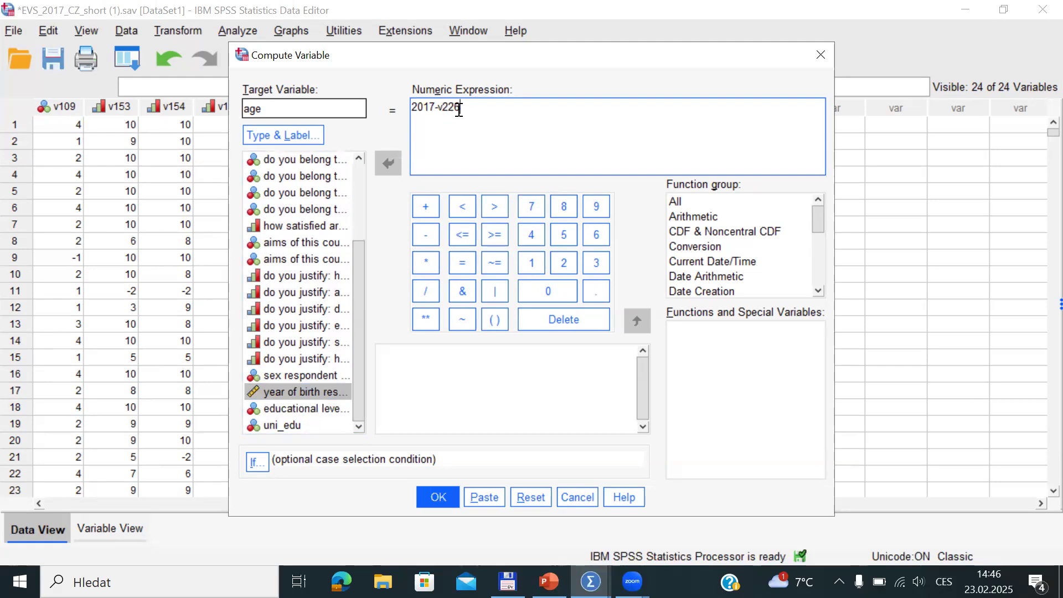
click(450, 489)
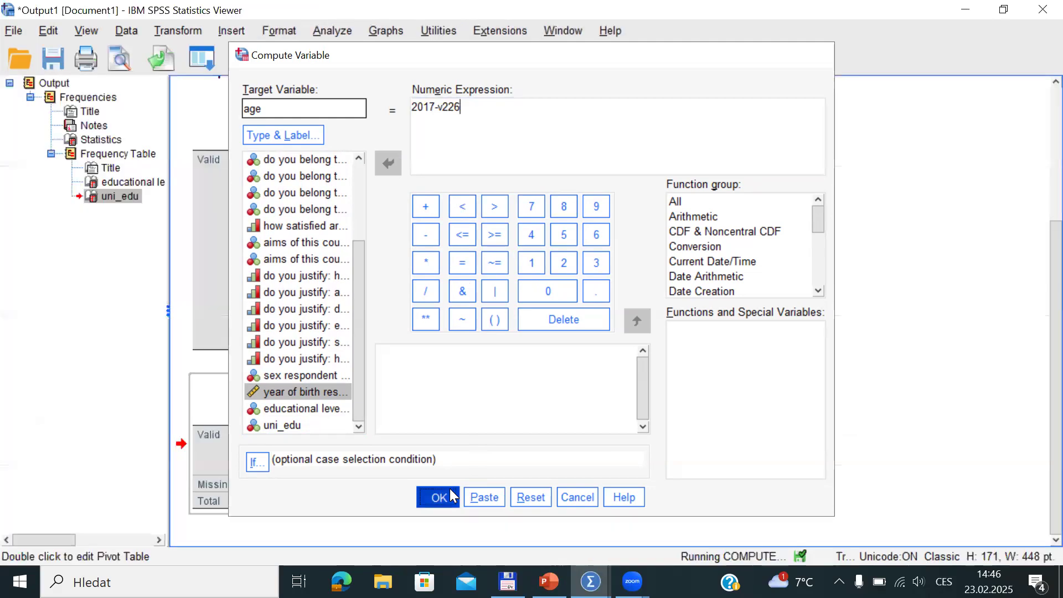
Check the new age values against birth years, e.g. 57,00 for 1960 in row 2, and row 21's blank age
key(alt+Tab)
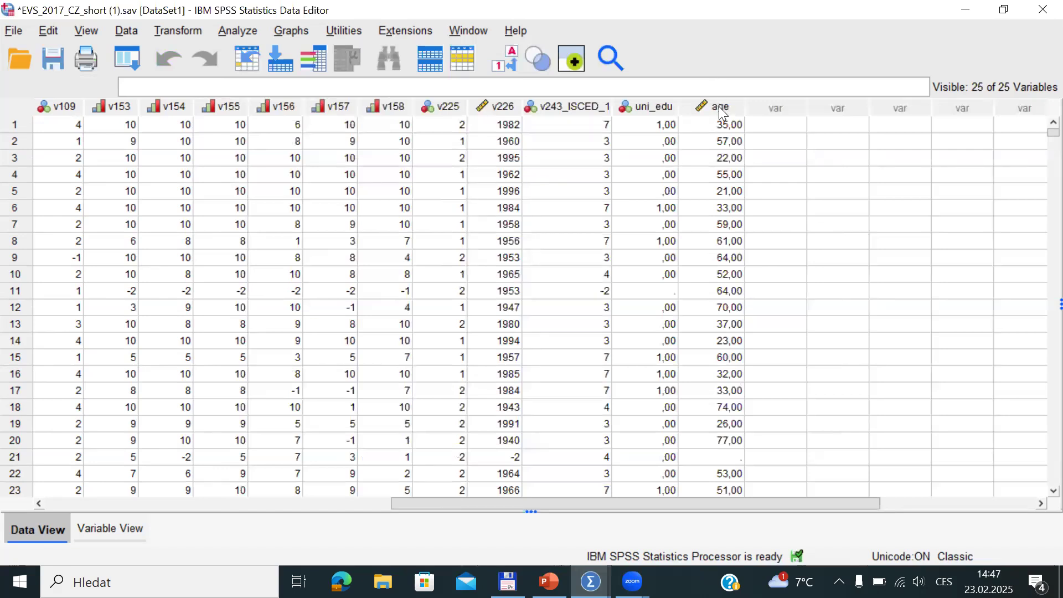
click(713, 106)
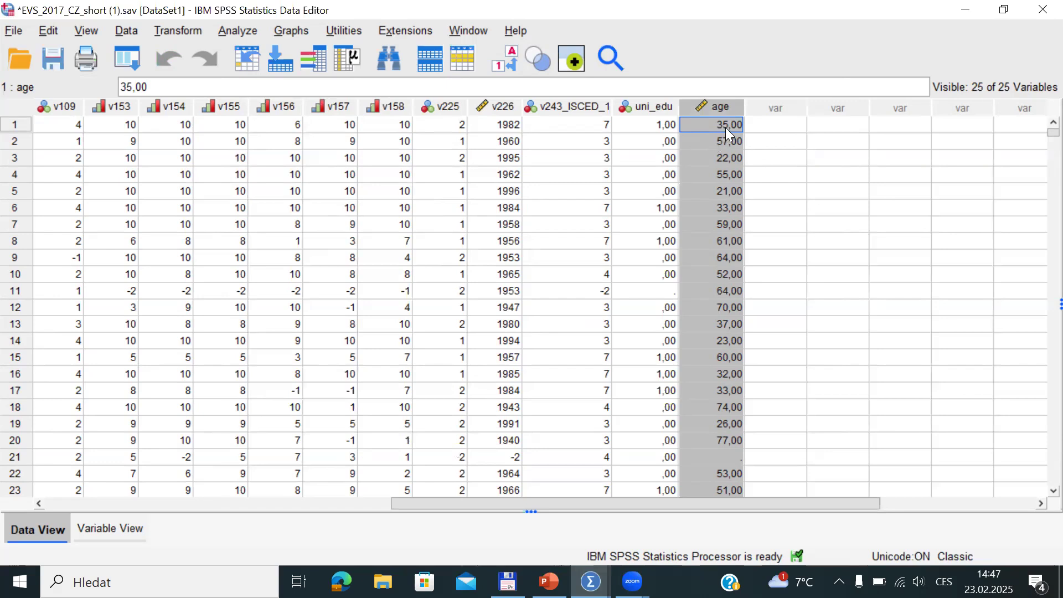
click(725, 142)
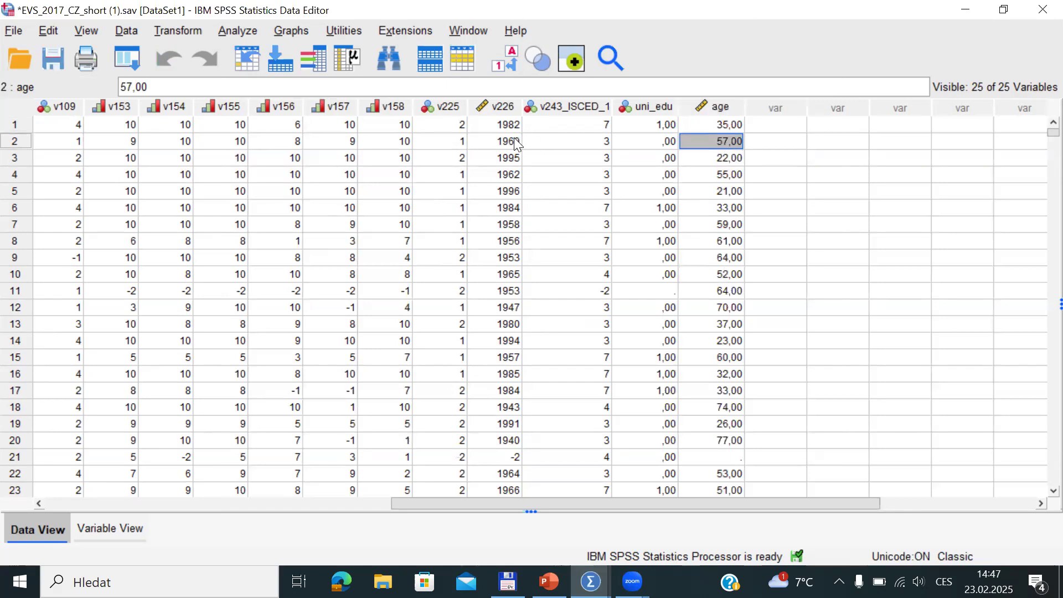
click(514, 138)
click(716, 142)
click(17, 458)
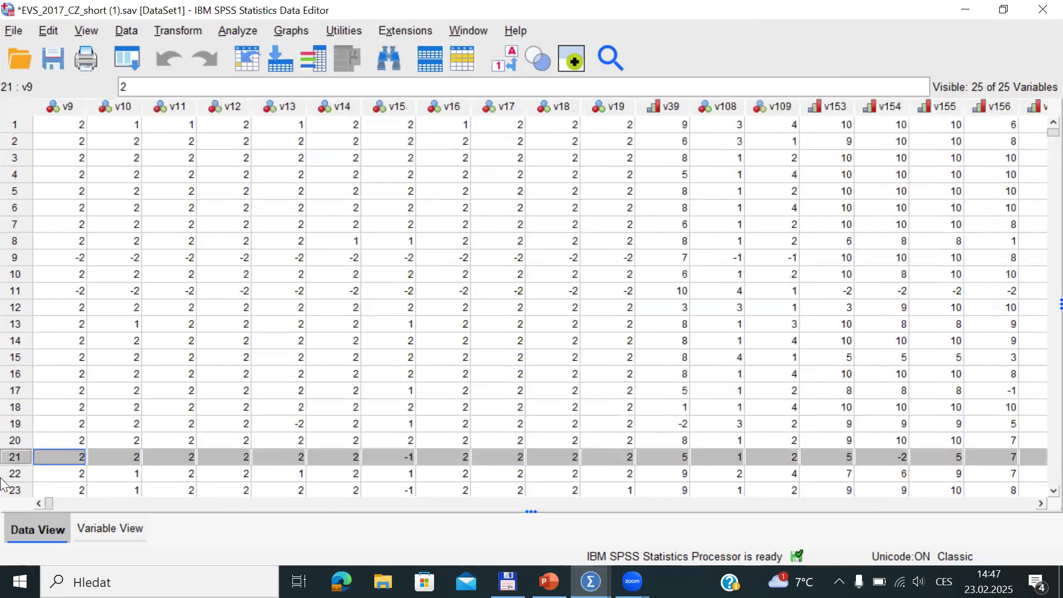
drag(48, 503, 709, 448)
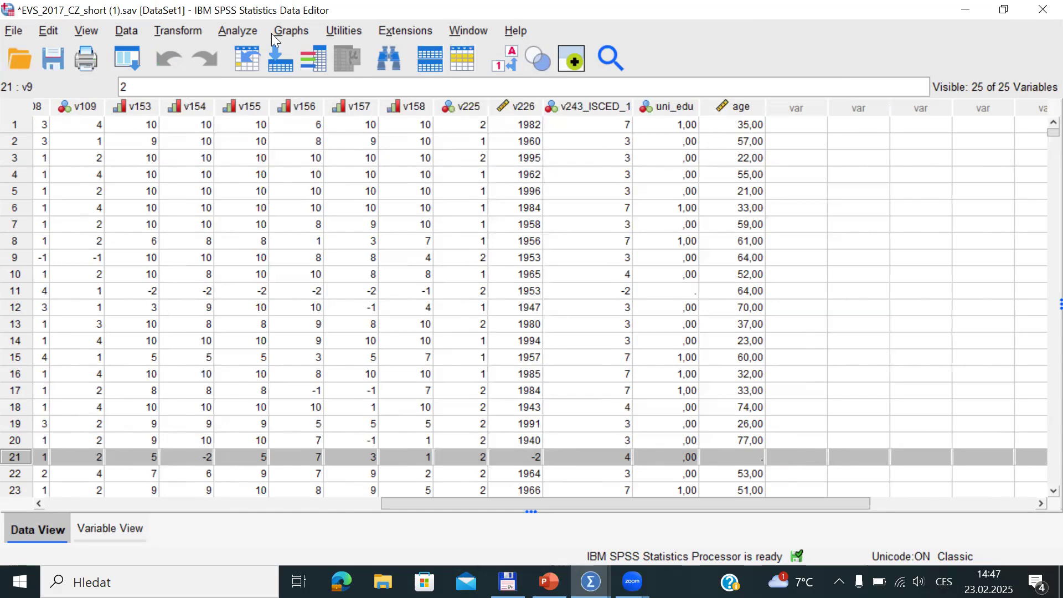
Run Descriptives on age, giving N 1677, minimum 18,00 and mean 50,0948
click(239, 33)
mouse_move(322, 92)
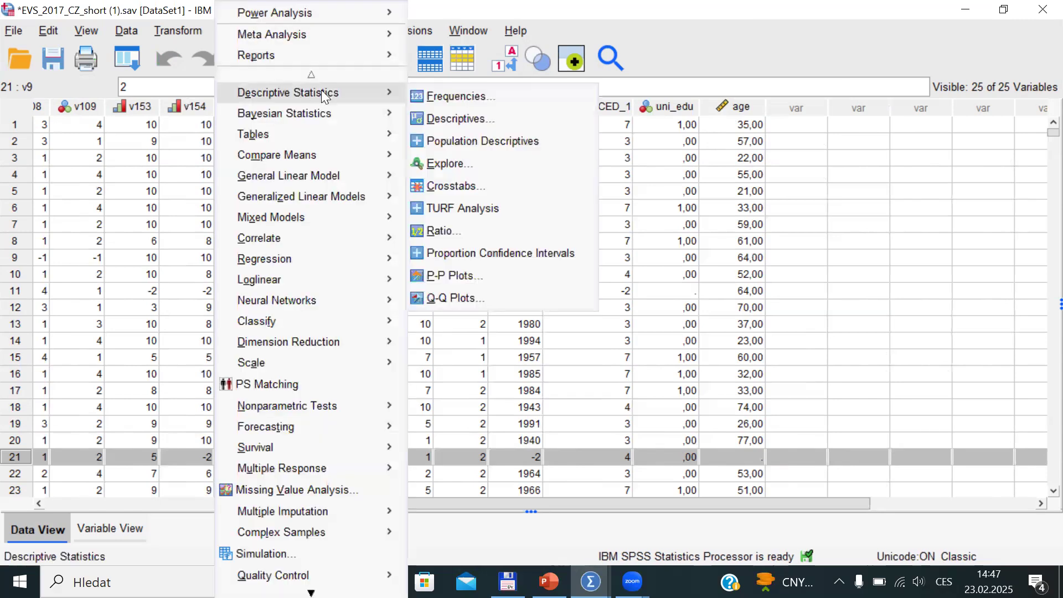
click(460, 120)
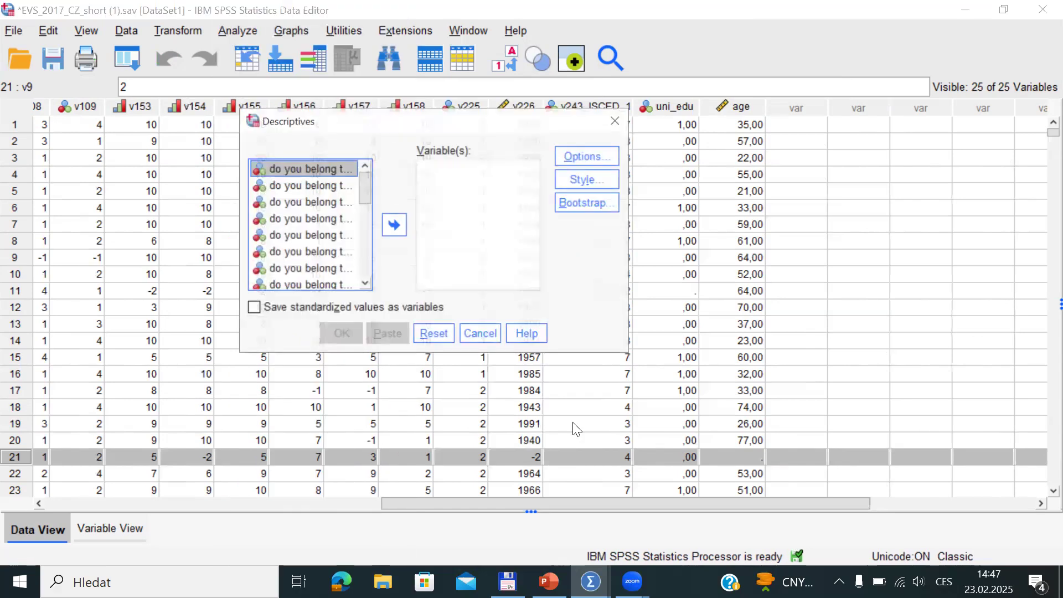
drag(364, 184, 374, 265)
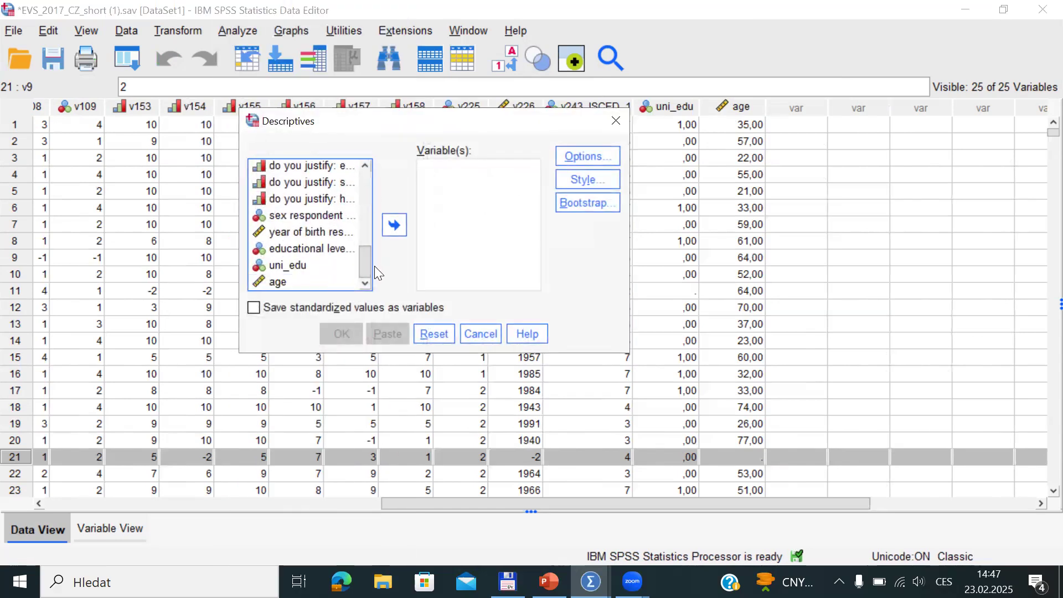
click(296, 282)
click(394, 225)
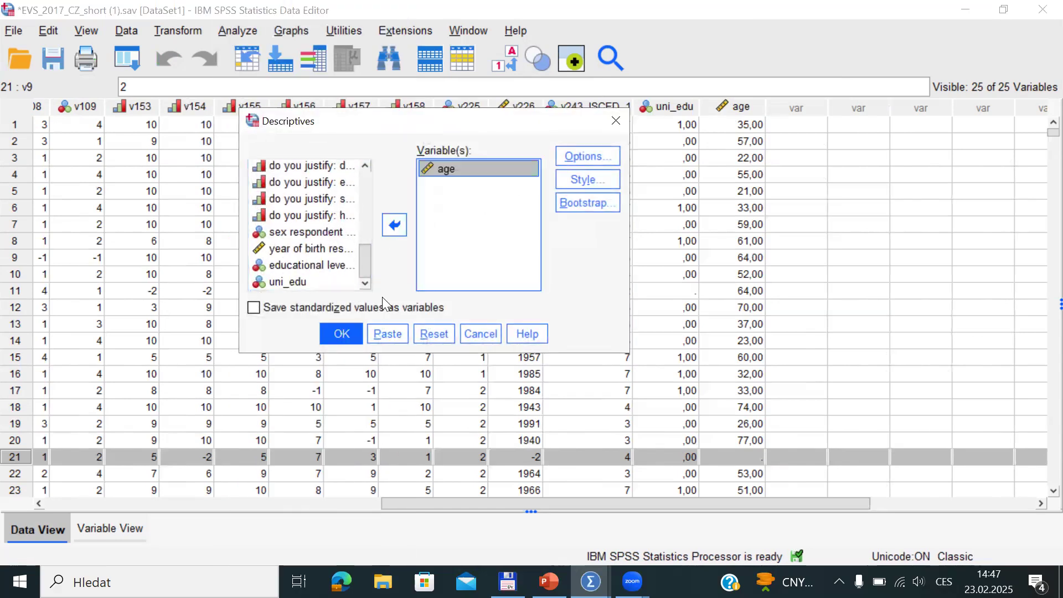
click(339, 333)
drag(1050, 400, 1049, 493)
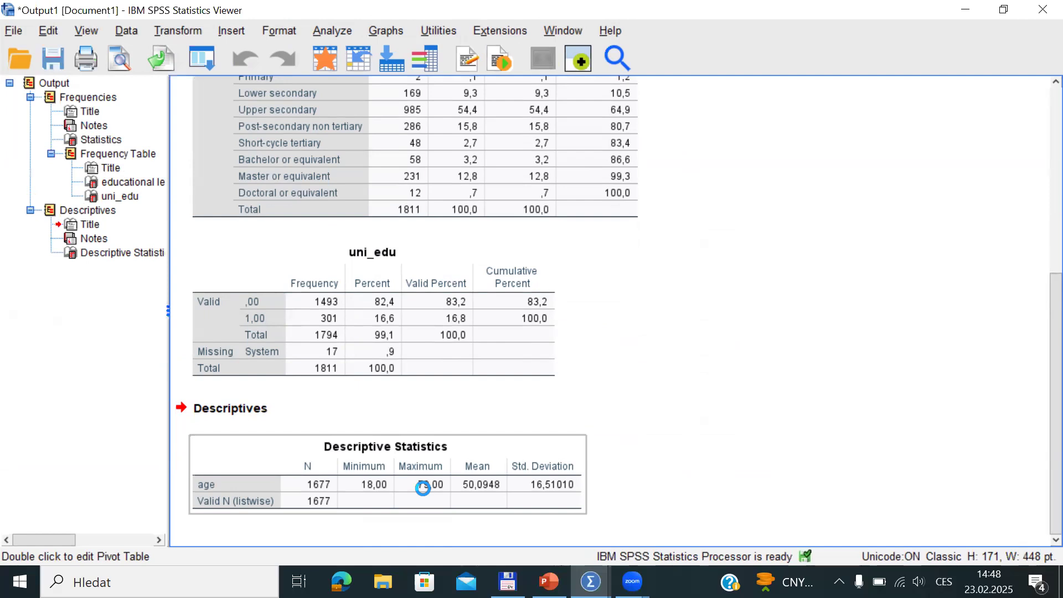
Switch to the PowerPoint presentation and show slide 4, 'Recode'
key(alt+Tab)
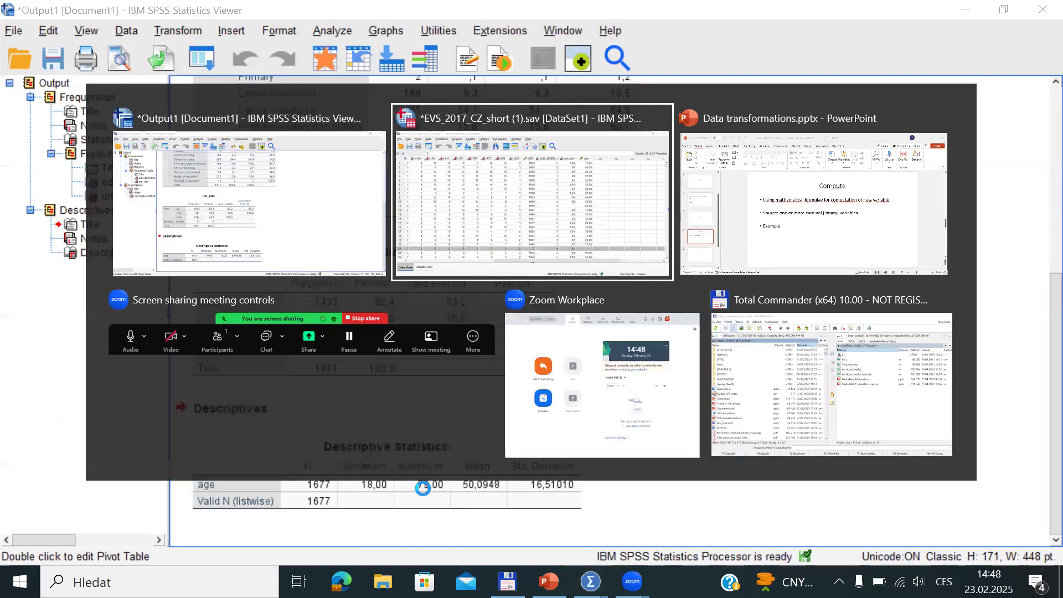
key(alt+Tab)
click(66, 267)
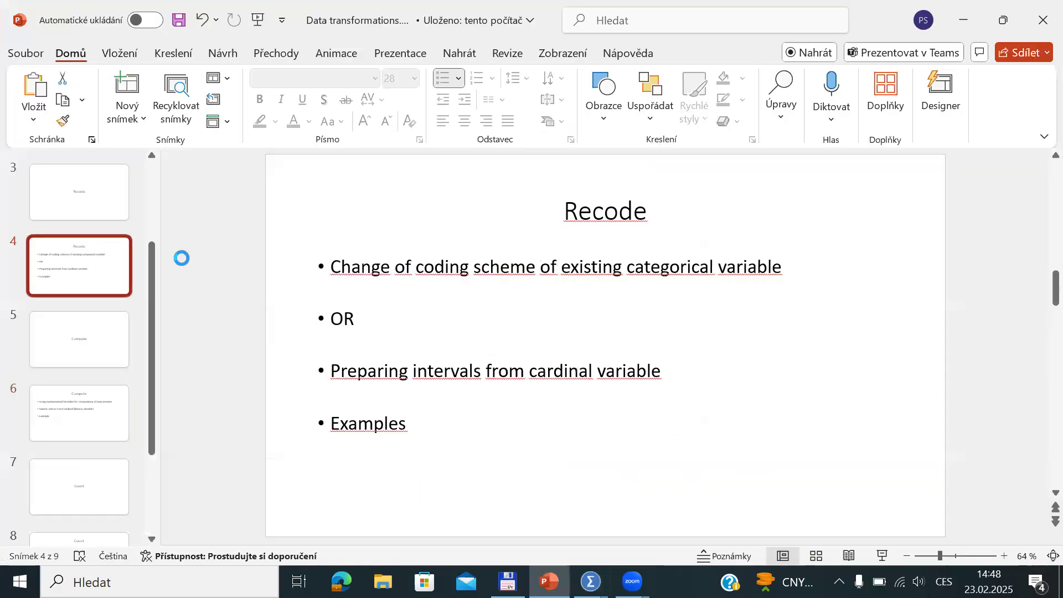
Highlight the bullet on preparing intervals from cardinal variables, then return to the SPSS dataset
drag(337, 368, 686, 372)
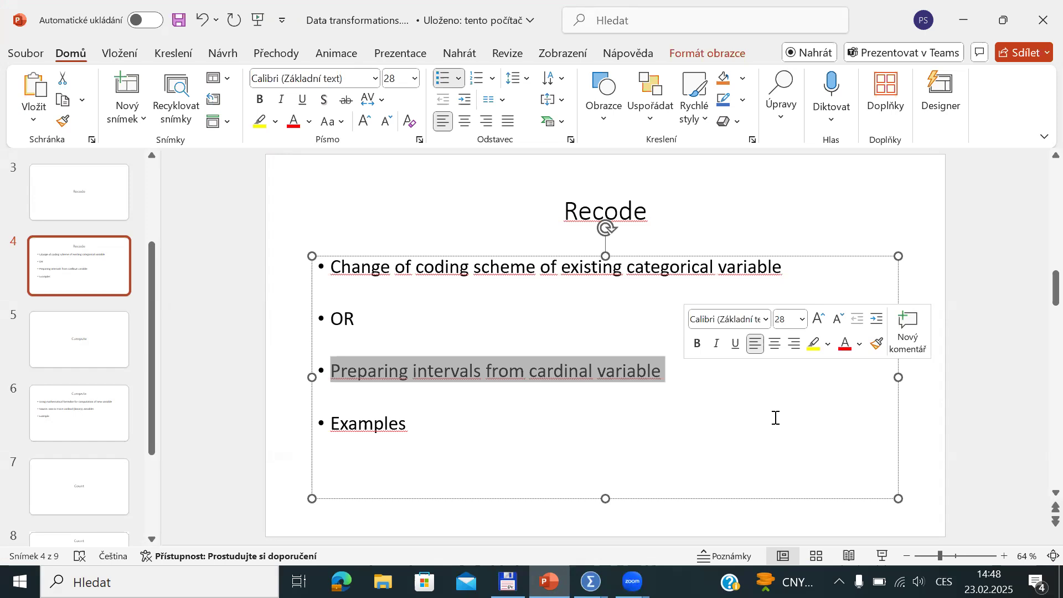
key(alt+Tab)
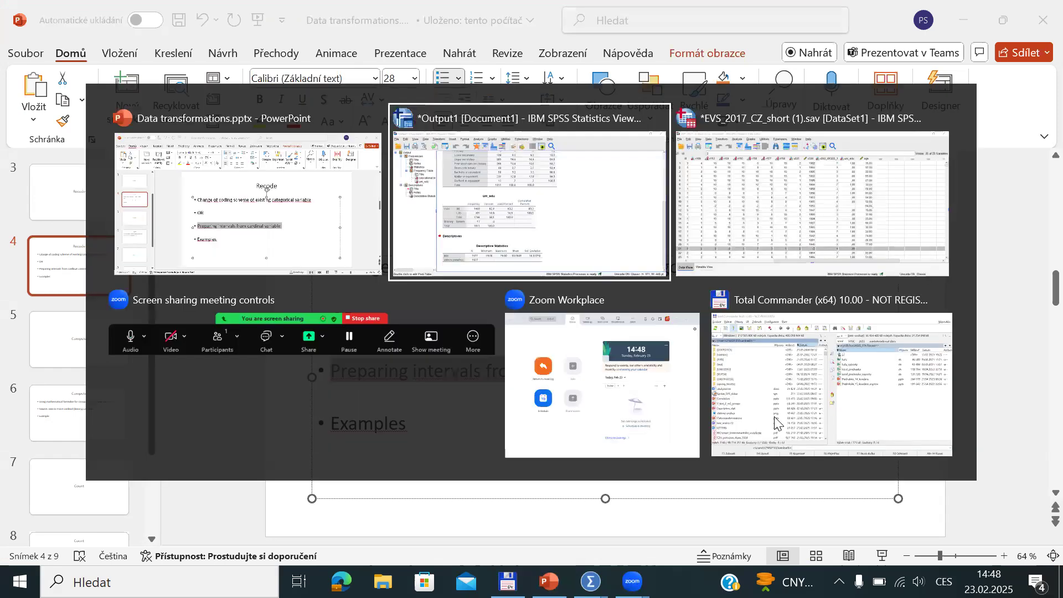
key(alt+Tab)
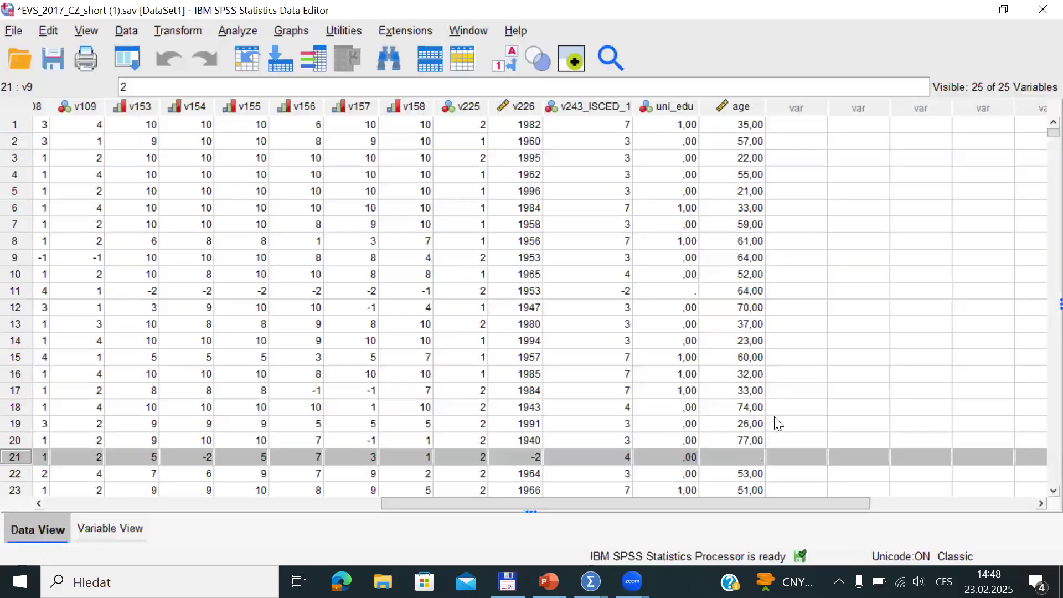
Select the age column, then the first empty column, and open the Transform menu
click(739, 106)
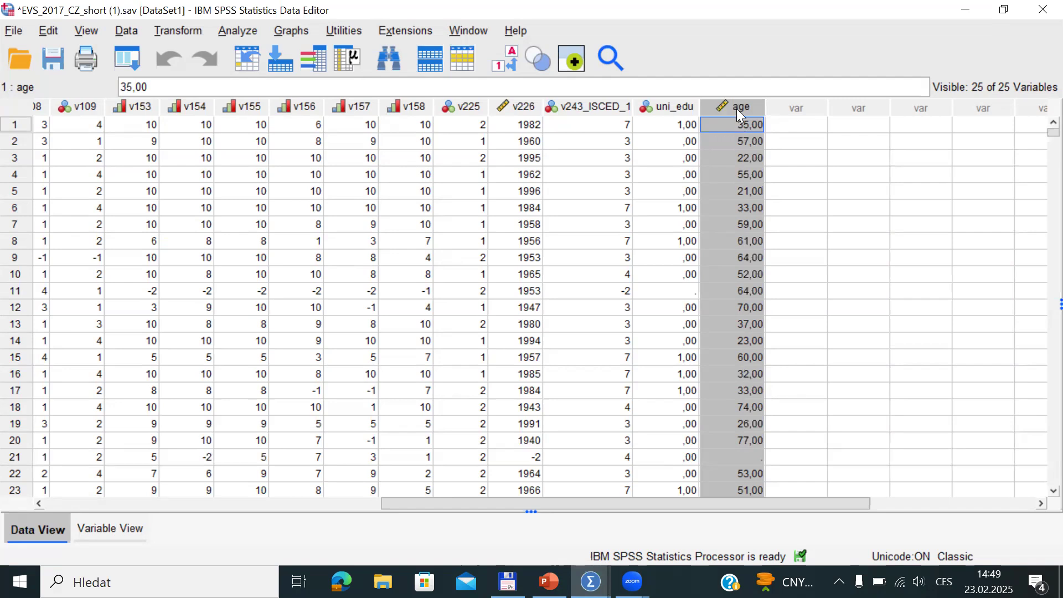
click(789, 108)
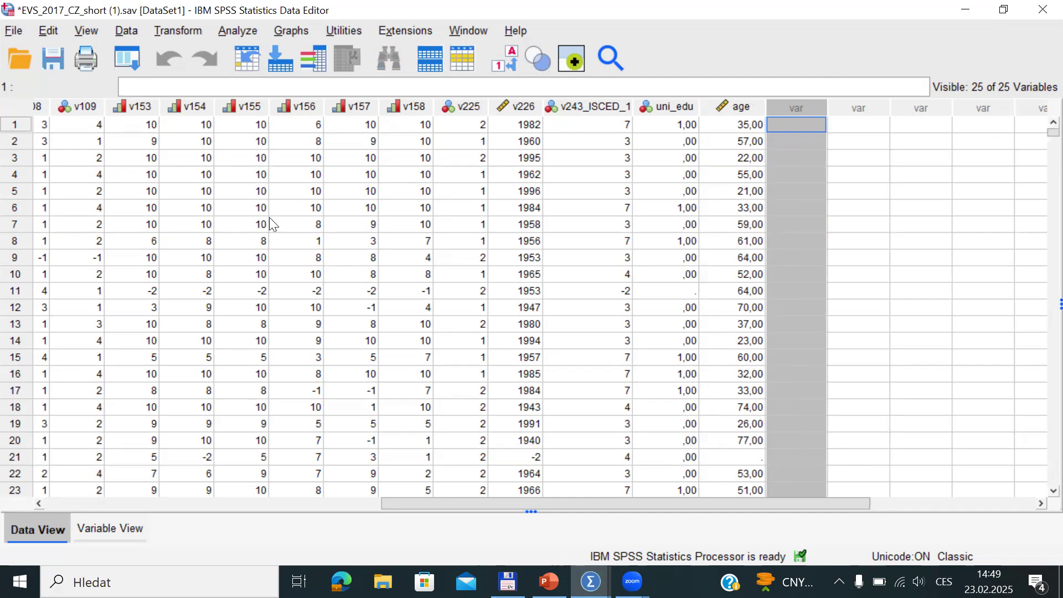
click(171, 32)
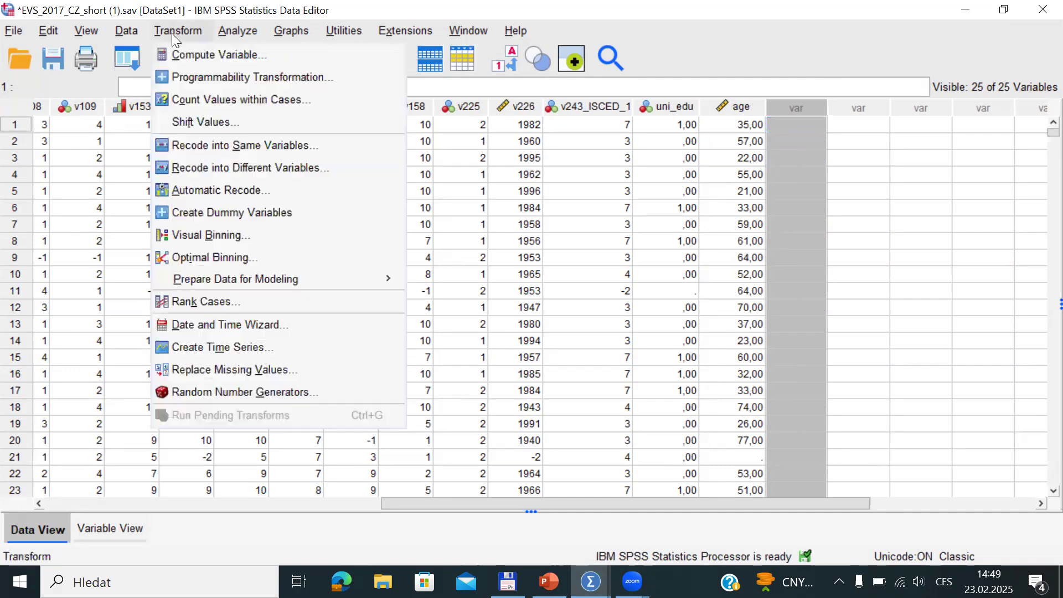
In Recode into Different Variables, reset the old uni_edu setup and map age to output variable agecat
click(234, 172)
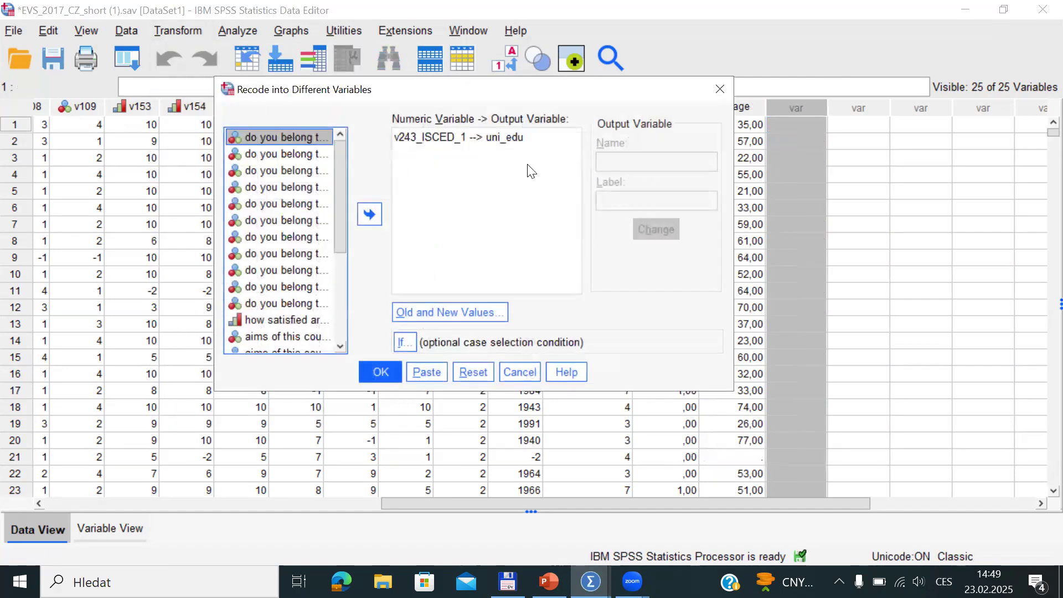
click(474, 372)
drag(339, 167, 334, 340)
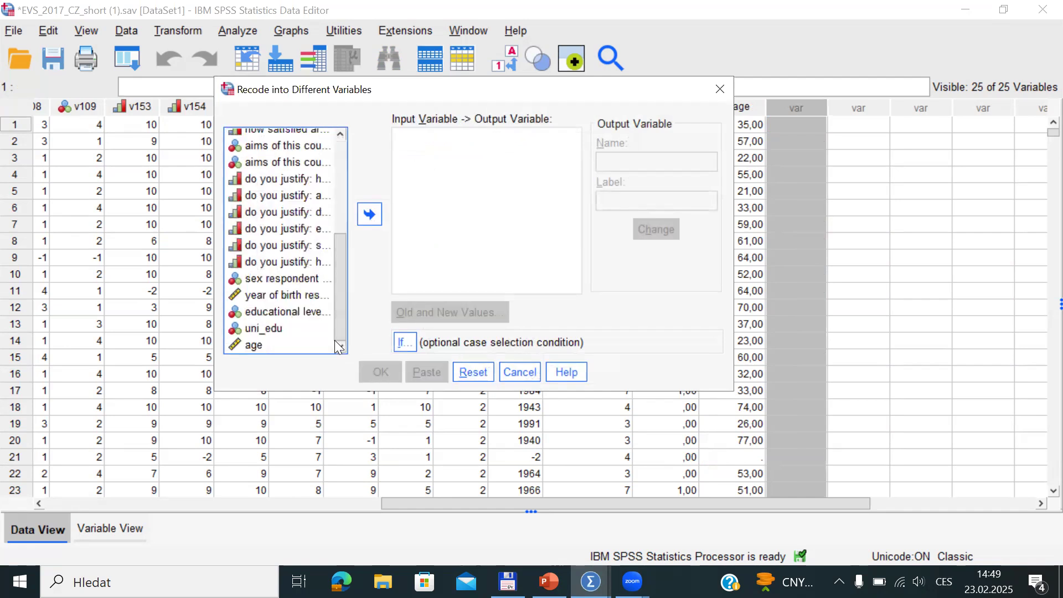
click(265, 344)
click(369, 215)
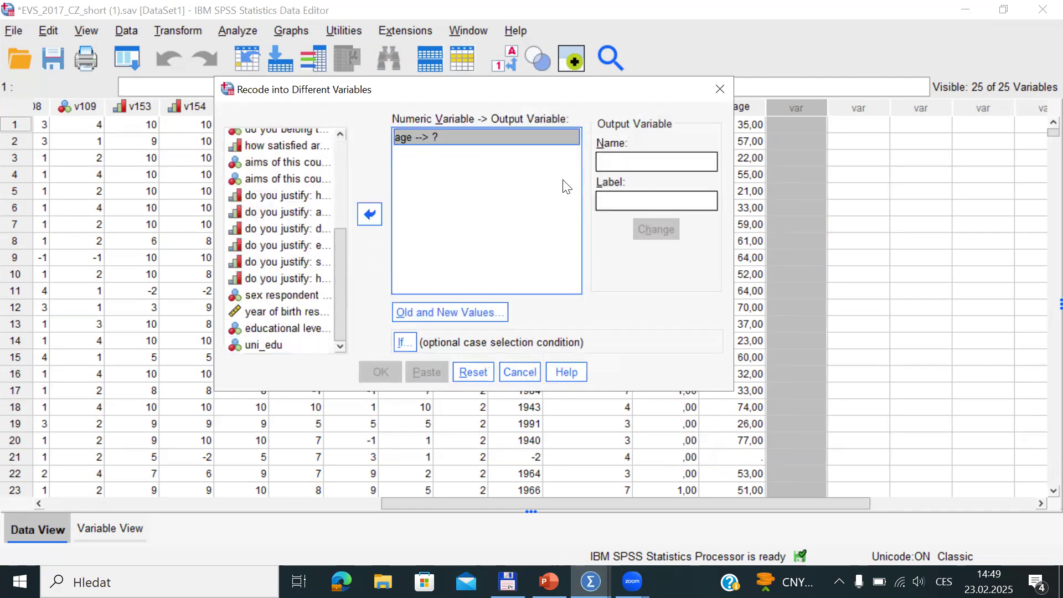
click(613, 166)
text(agecar)
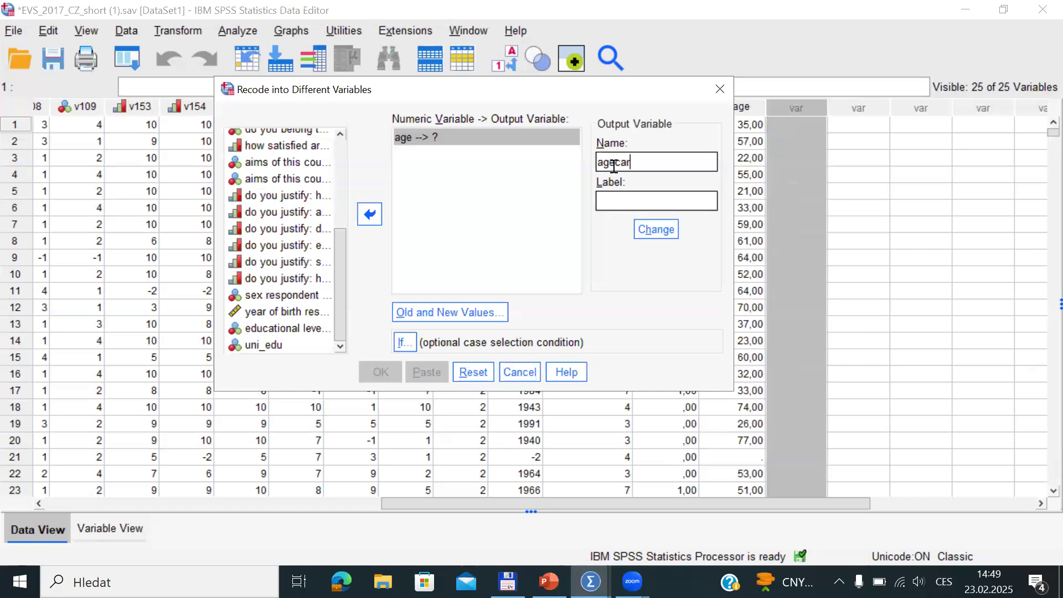
key(BackSpace)
text(t)
click(659, 230)
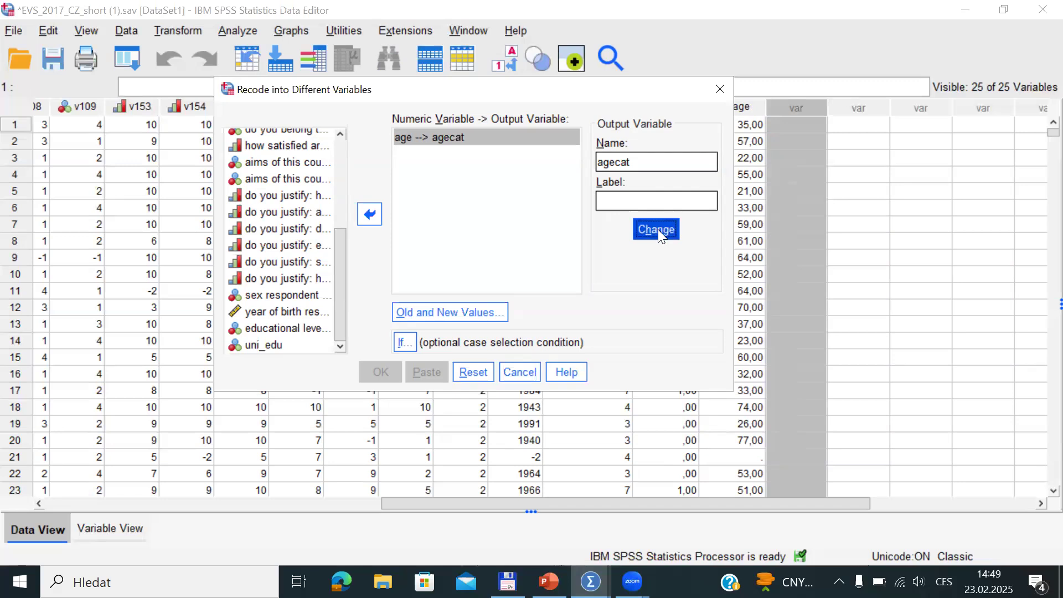
In Old and New Values, add the range rule 18 through 30 becomes 1
click(446, 314)
click(288, 243)
click(287, 259)
text(18)
click(292, 299)
text(30)
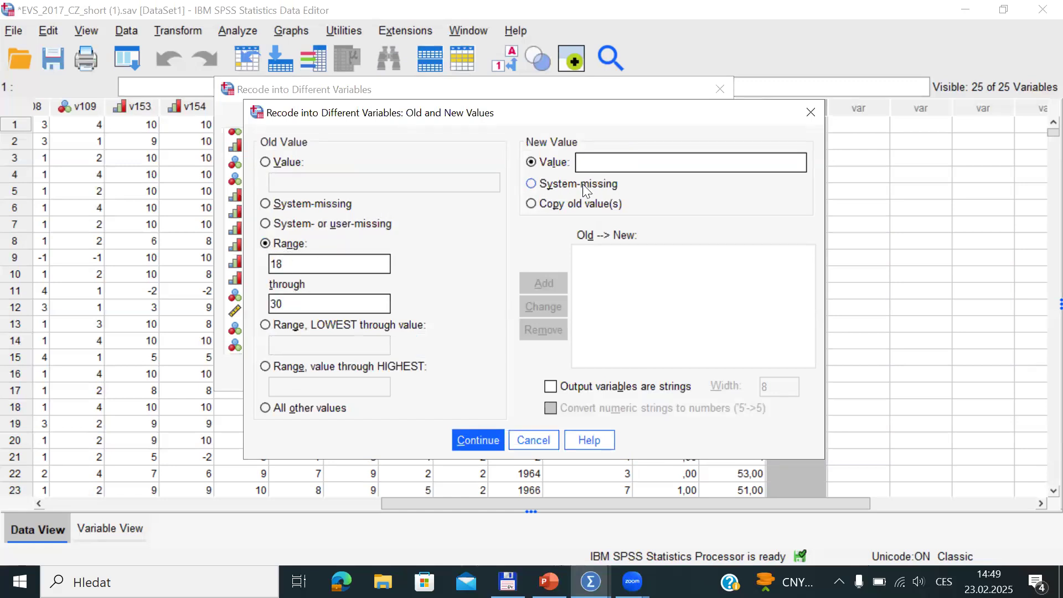
click(602, 164)
text(1)
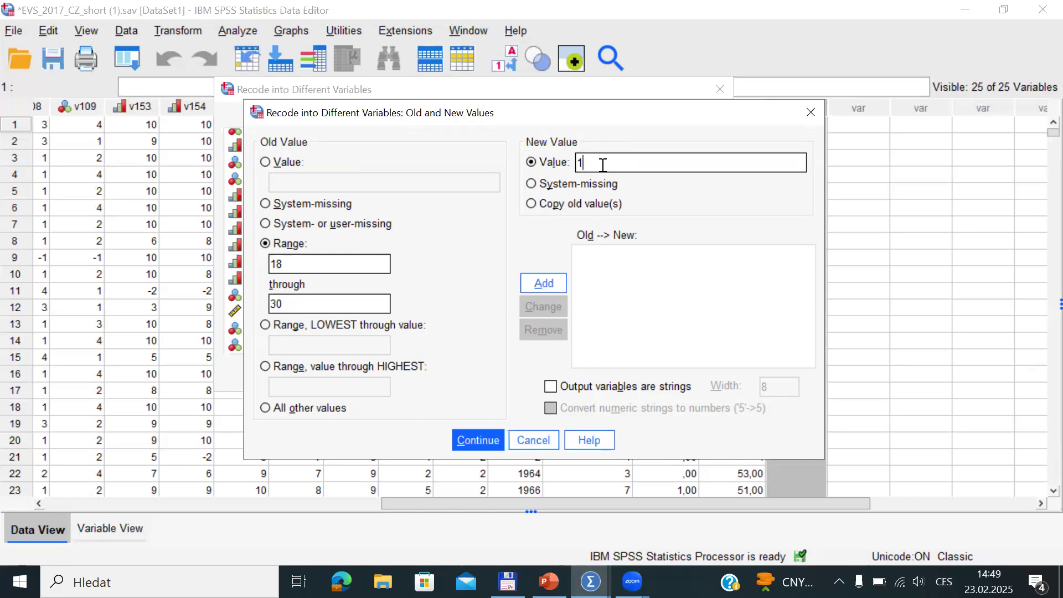
click(543, 283)
Add the range rules 31–40 becomes 2 and 41–50 becomes 3
click(281, 264)
text(31)
click(287, 304)
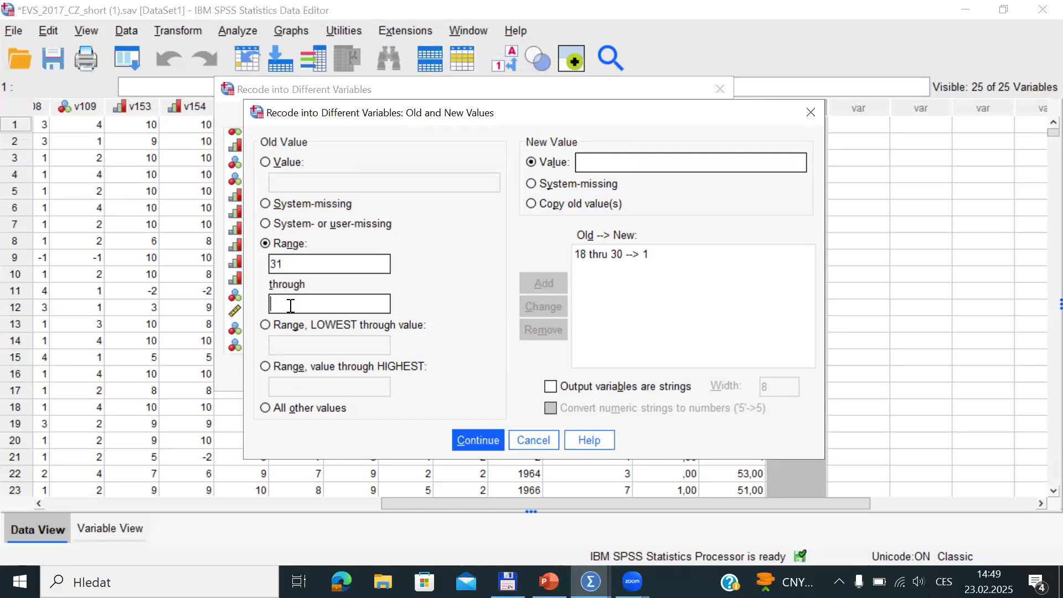
text(40)
click(594, 164)
text(2)
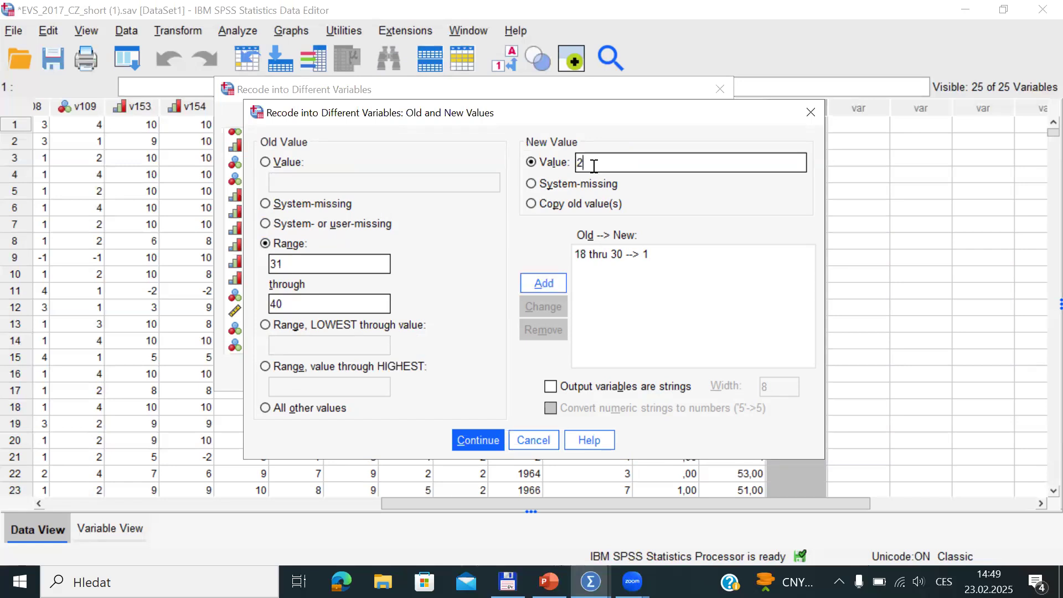
click(535, 284)
click(288, 270)
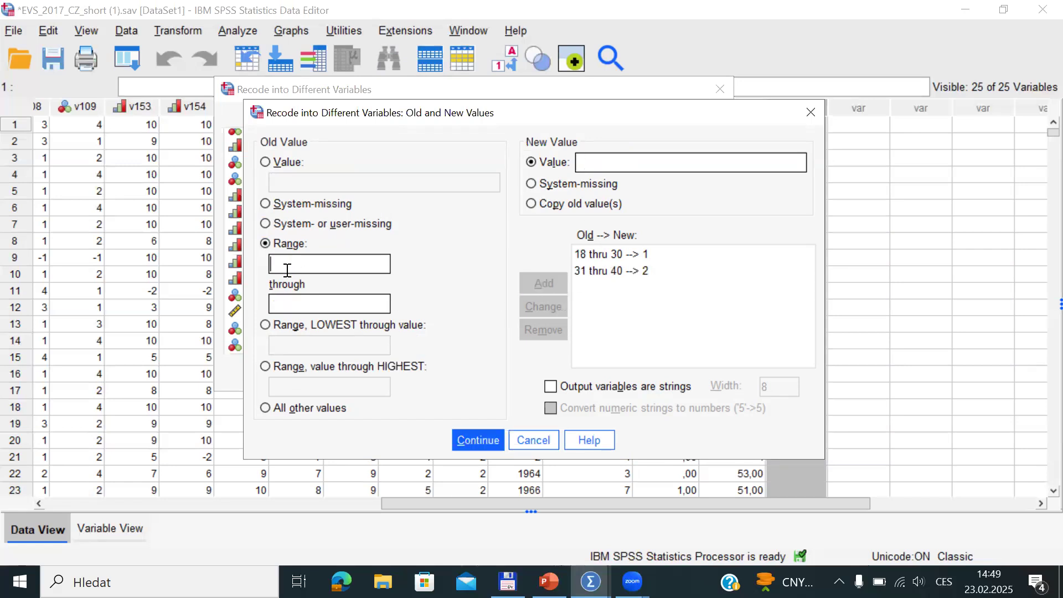
text(41)
click(290, 309)
text(50)
click(599, 161)
text(3)
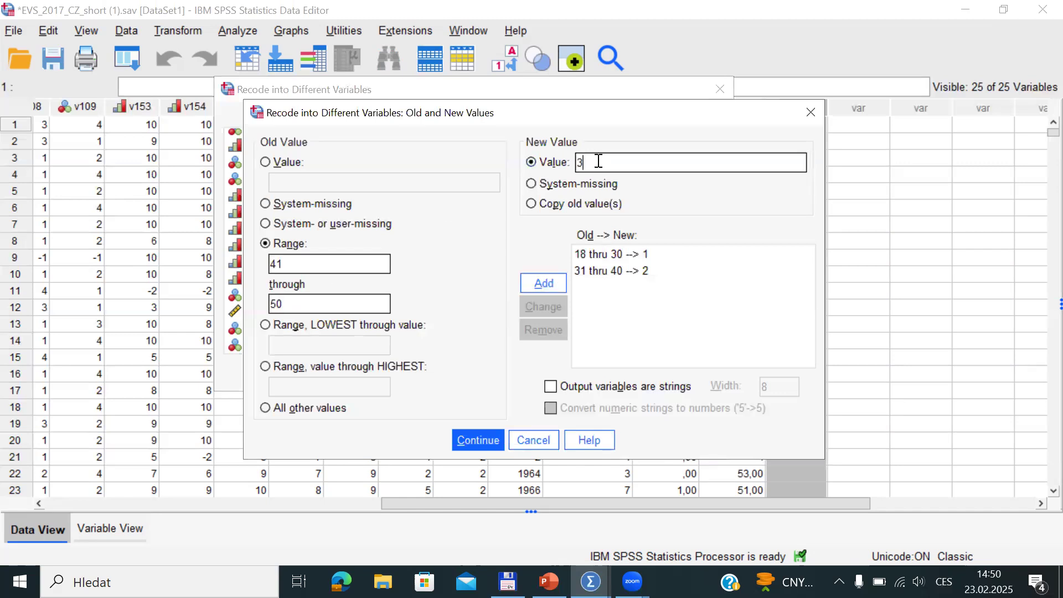
click(560, 284)
Add the range rule 51 through 60 becomes 4
click(338, 263)
text(51)
click(330, 301)
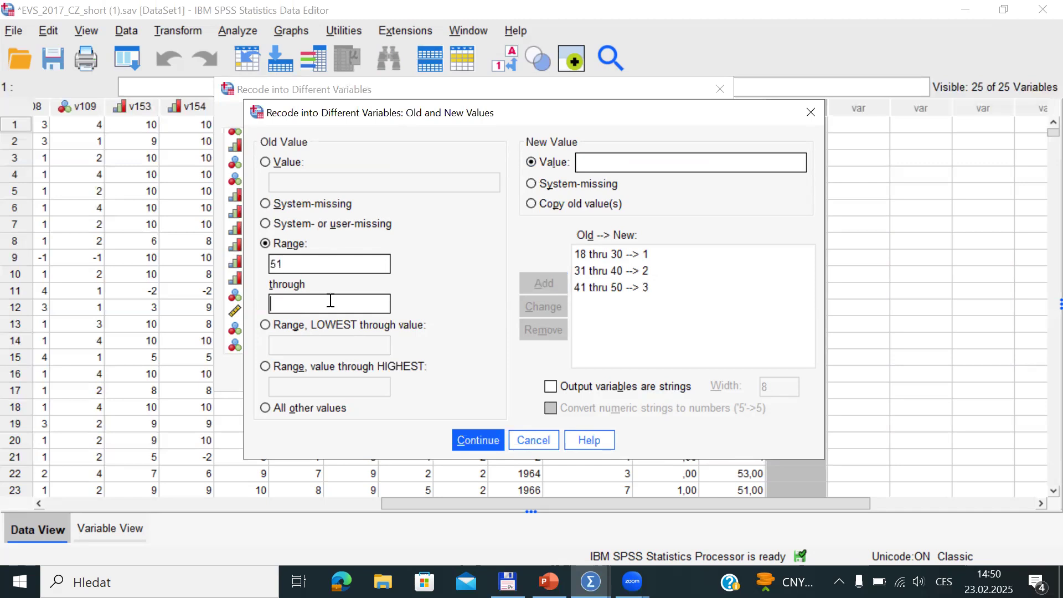
text(60)
click(611, 165)
text(4)
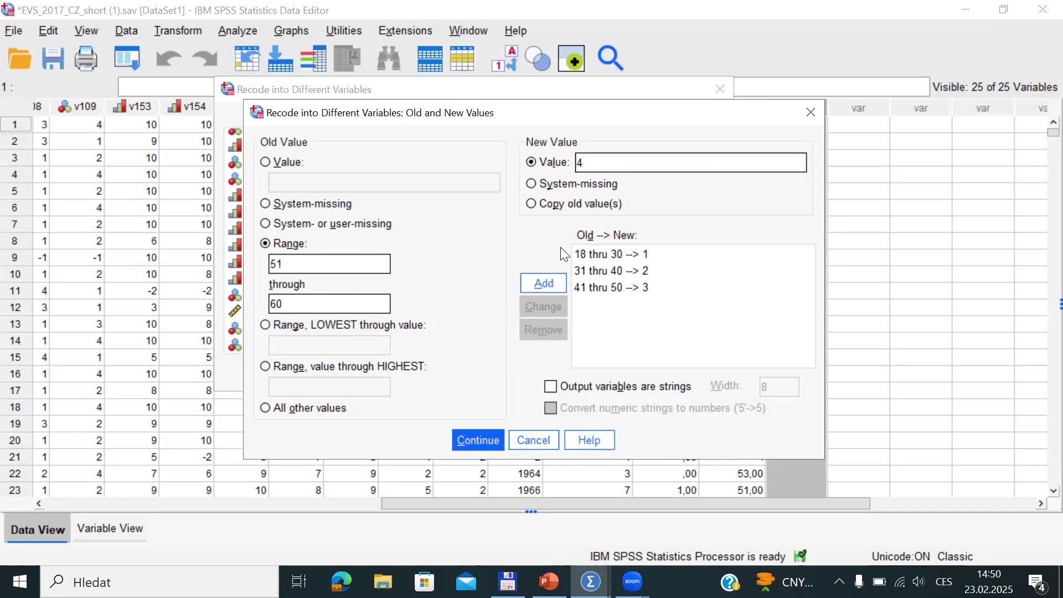
click(553, 283)
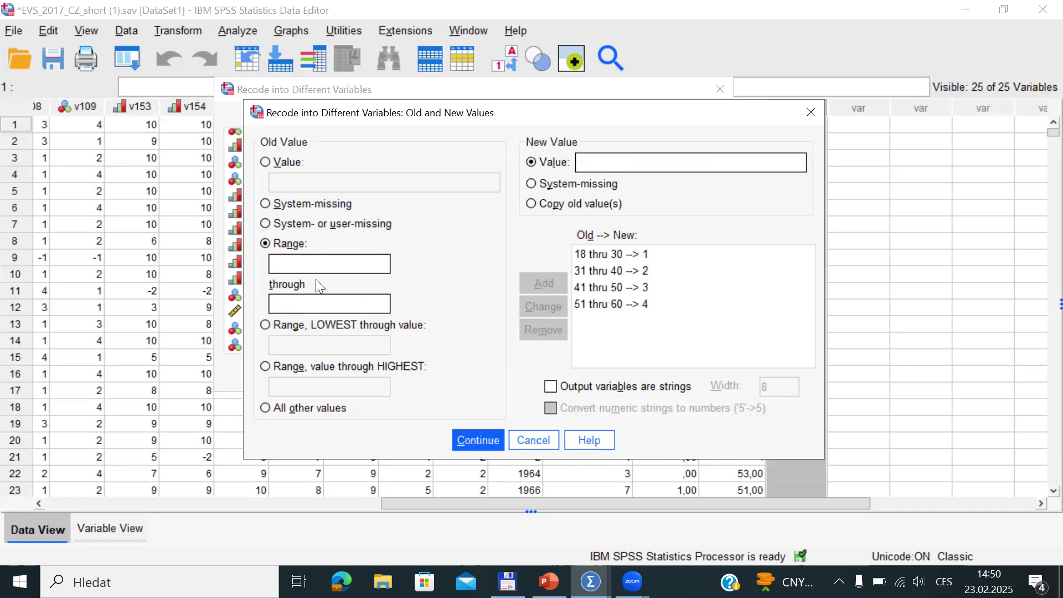
Add the final rule 61 through 78 becomes 5 and accept the recoding rules
click(303, 264)
text(61)
click(303, 304)
text(78)
click(601, 165)
text(5)
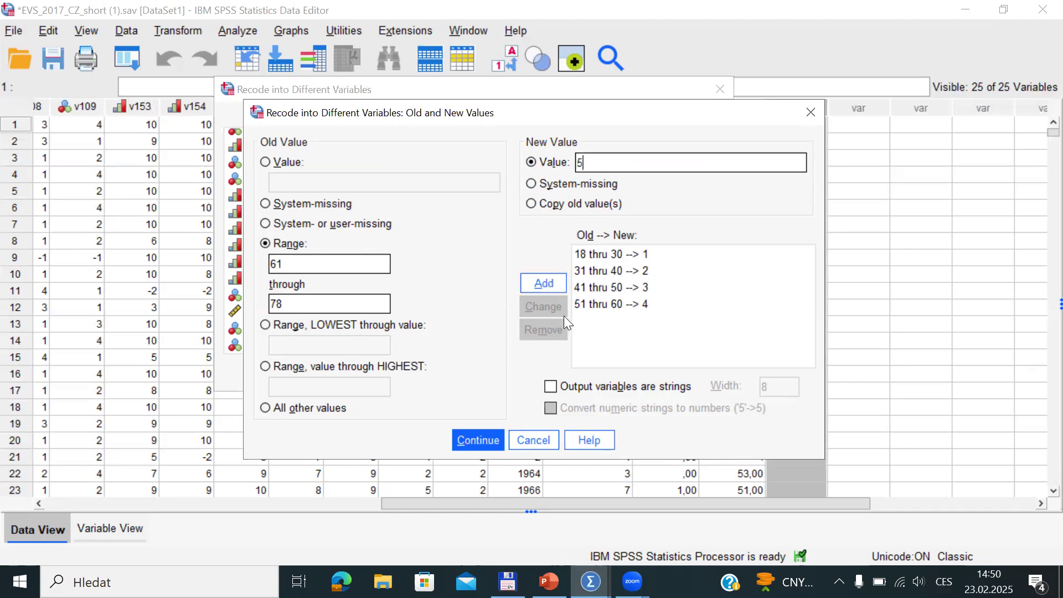
click(559, 284)
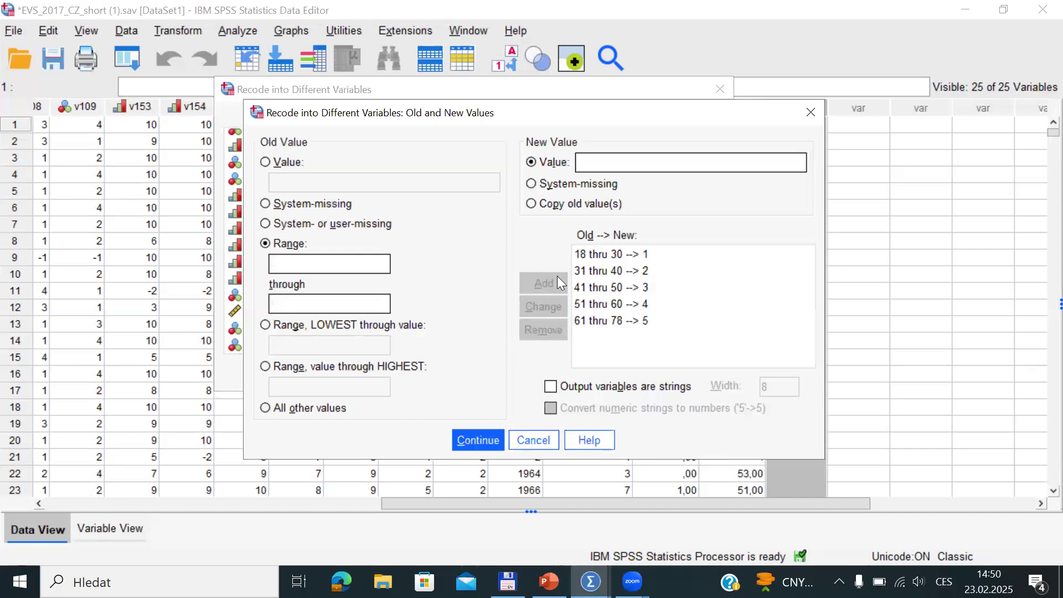
click(481, 439)
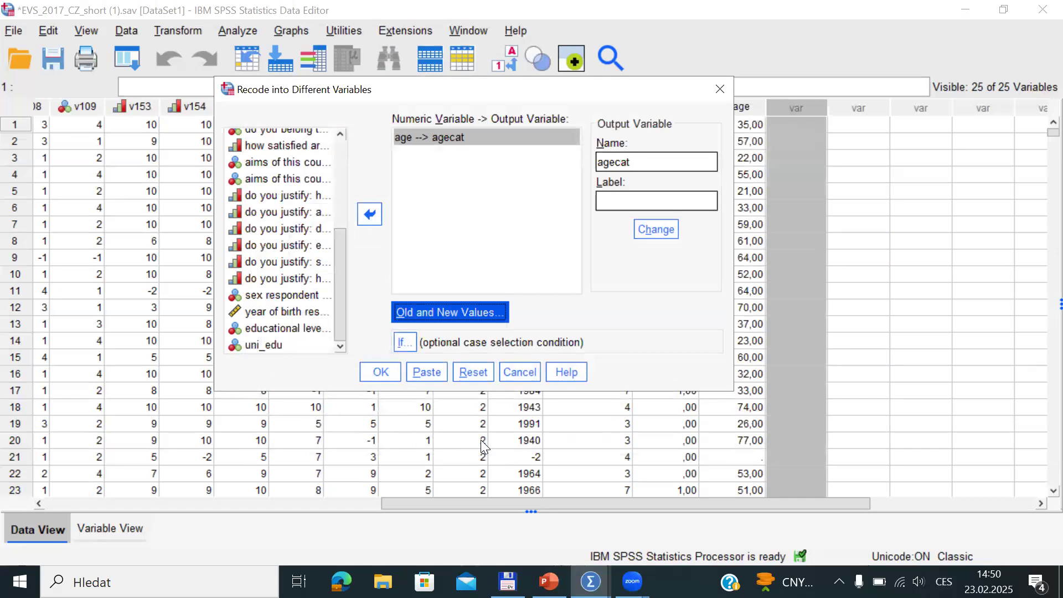
Run the recode and compare agecat with age in rows 1 and 2, e.g. 35,00 becomes 2,00
click(380, 372)
key(alt+Tab)
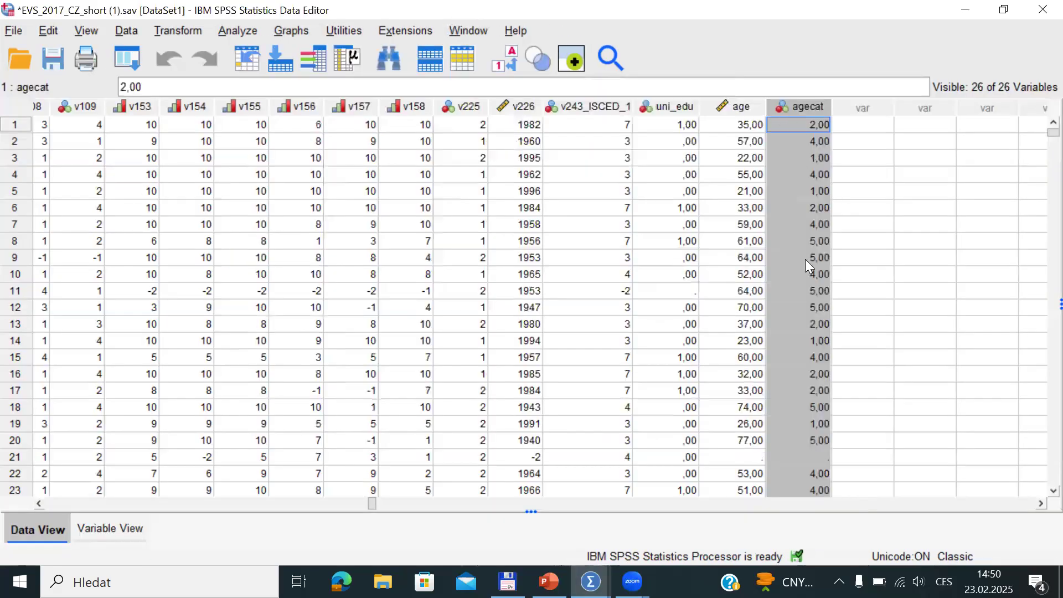
click(807, 124)
click(747, 124)
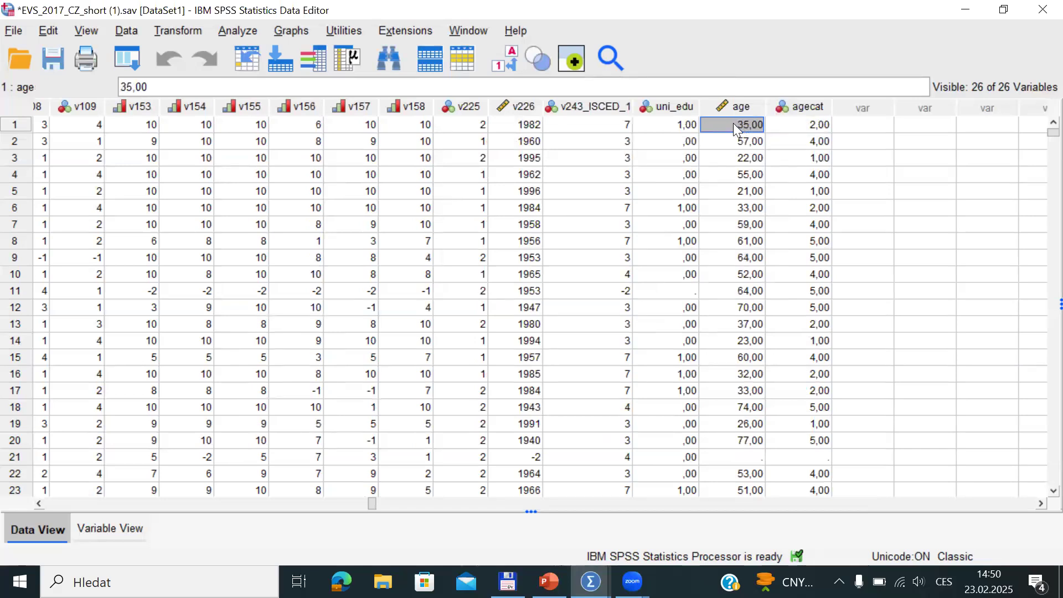
click(795, 132)
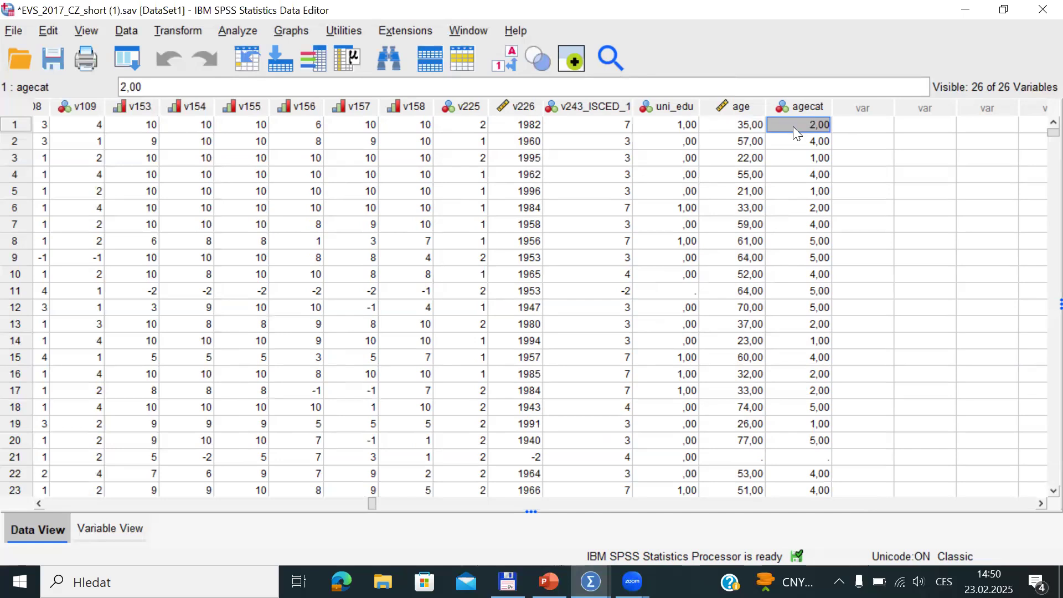
click(762, 142)
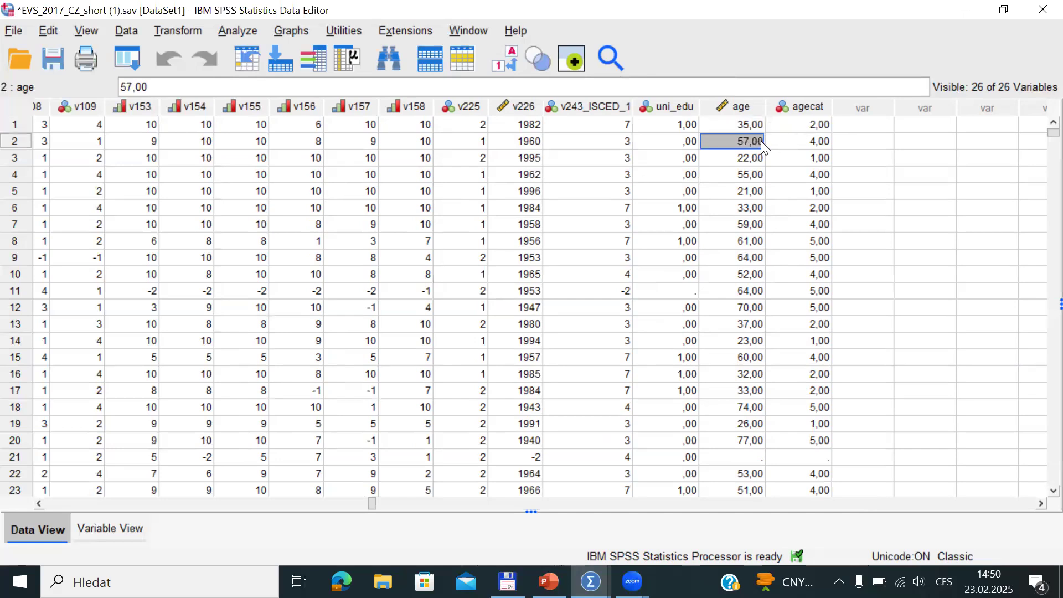
click(791, 149)
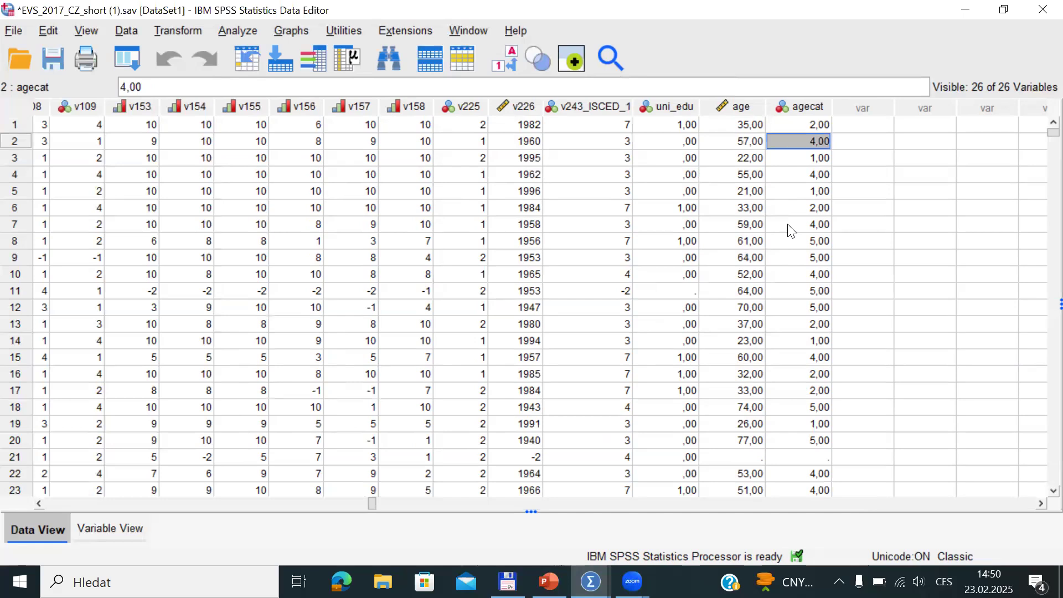
Select the agecat column and open its definition in Variable View
click(817, 108)
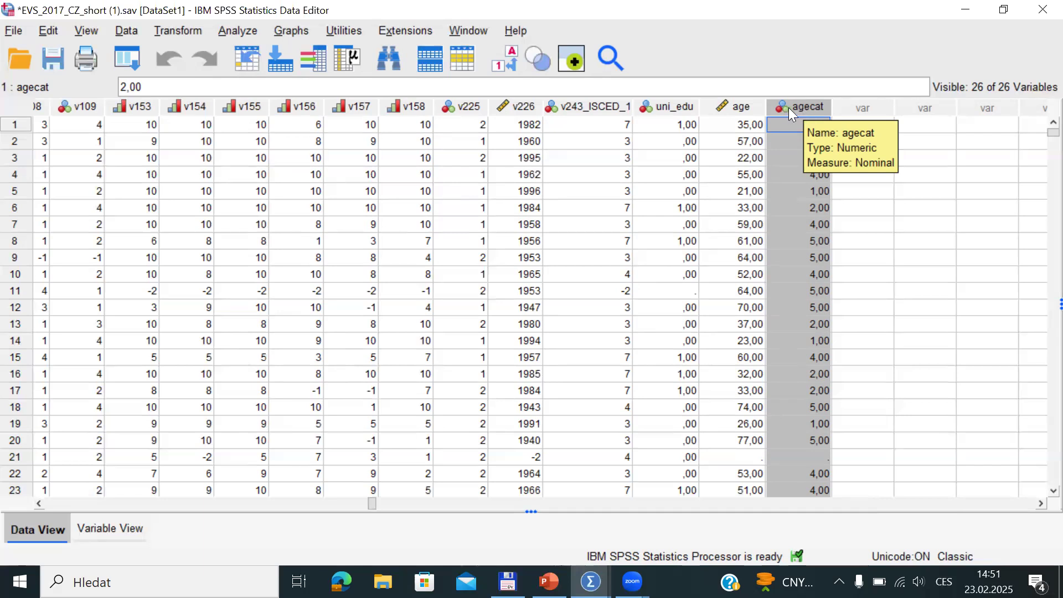
double_click(796, 107)
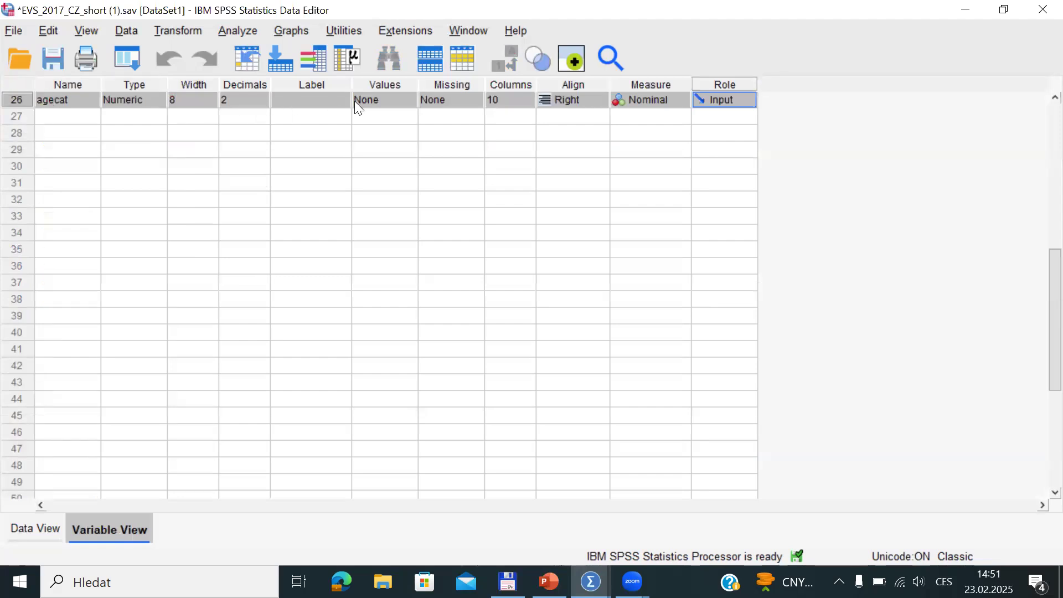
Open agecat's value labels and add 1=18-30, 2=31-40 and 3=41-50
click(411, 100)
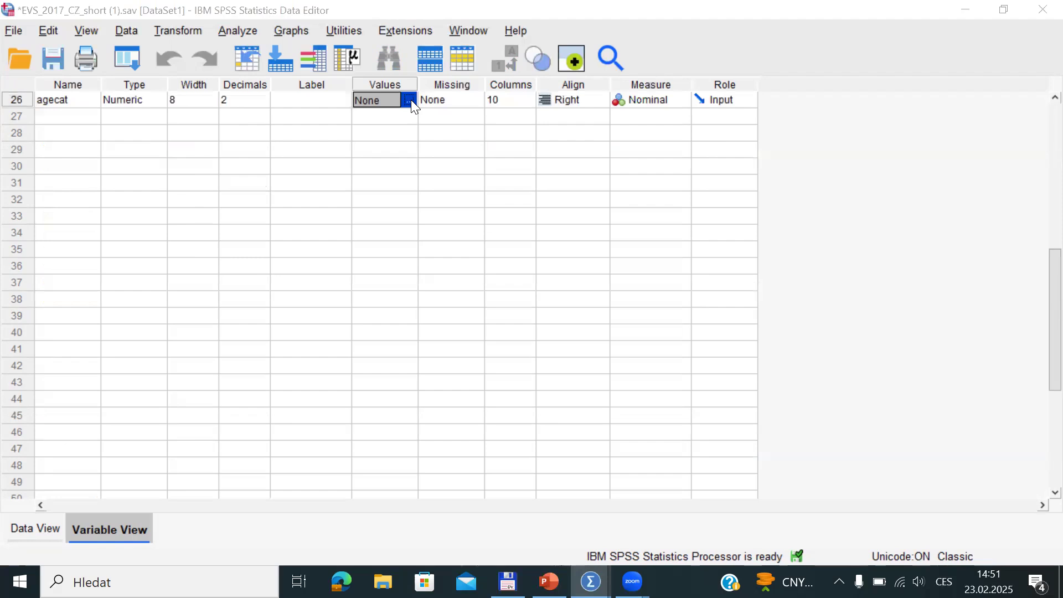
click(411, 100)
click(697, 233)
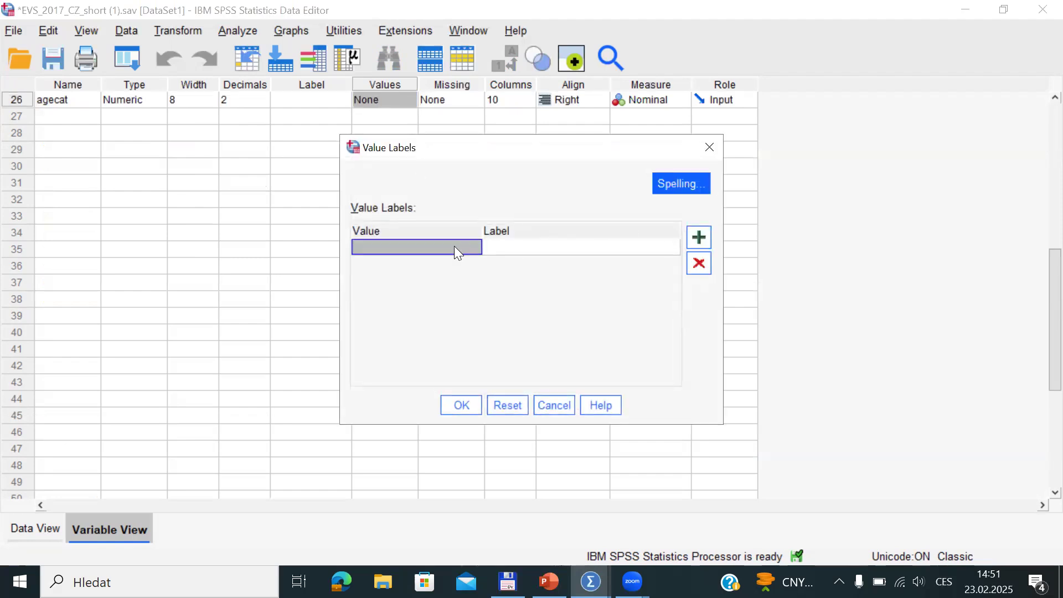
text(1)
click(501, 247)
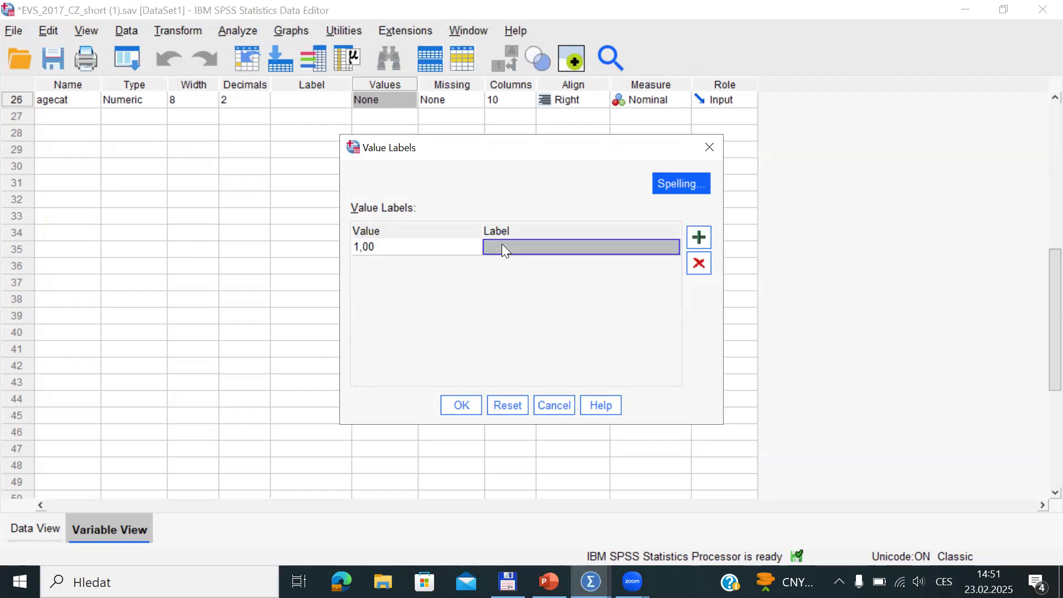
text(18-30)
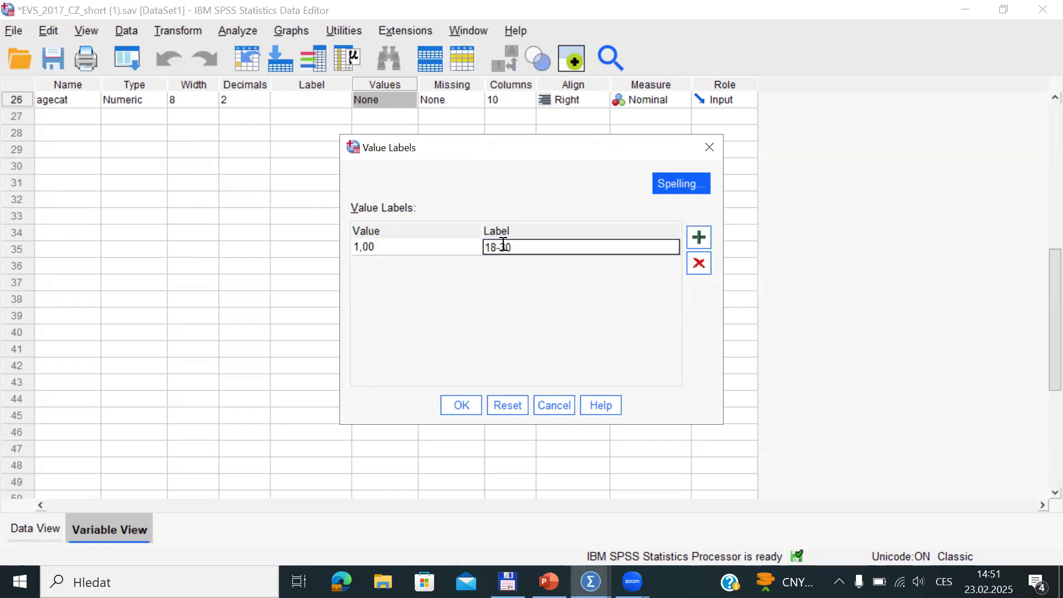
click(700, 236)
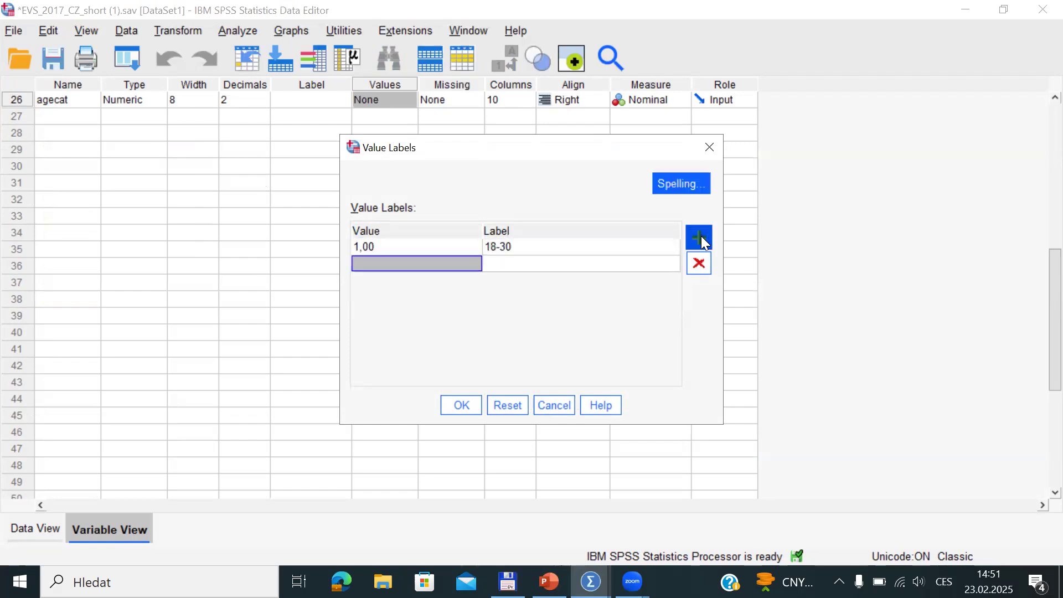
click(387, 267)
text(2)
click(526, 266)
text(31-40)
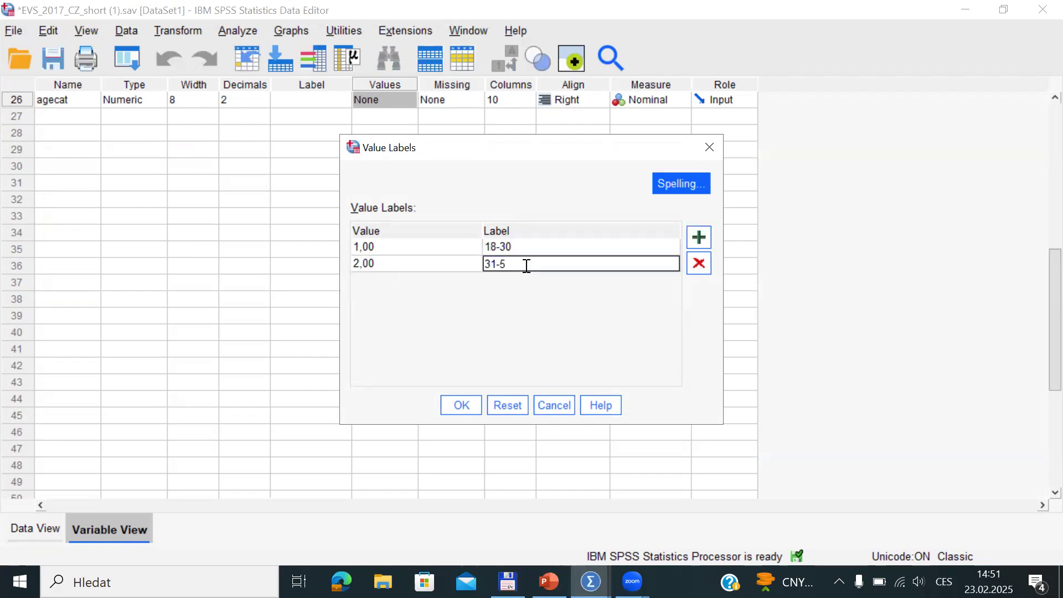
click(699, 243)
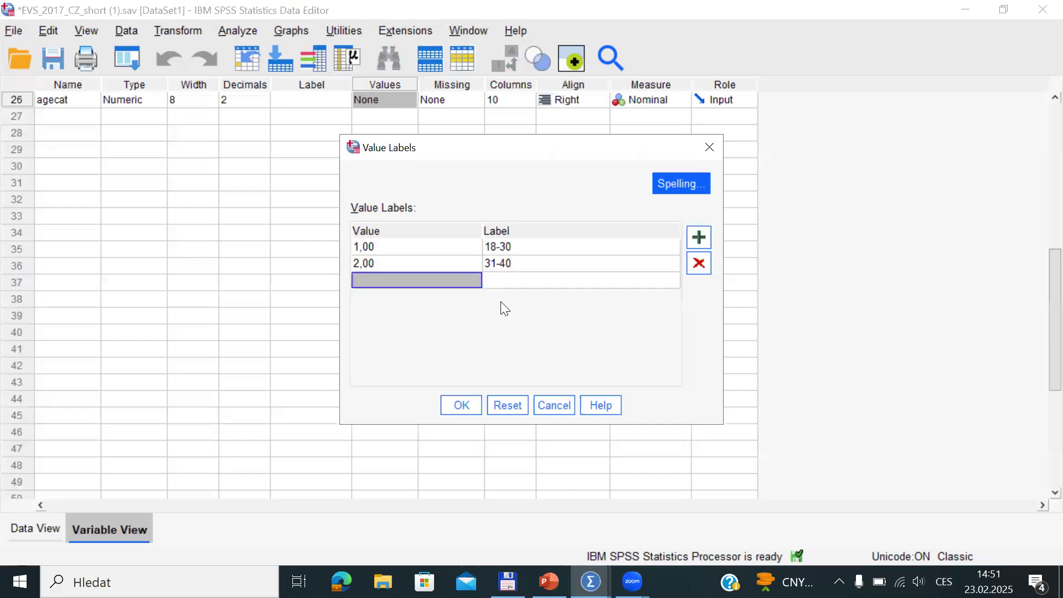
text(3)
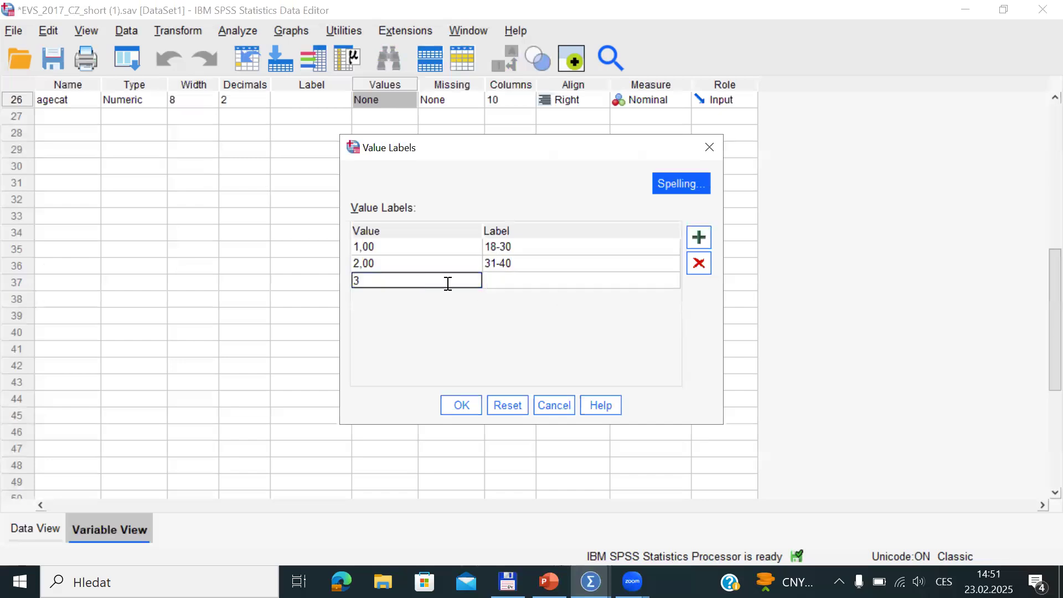
click(526, 281)
text(41-50)
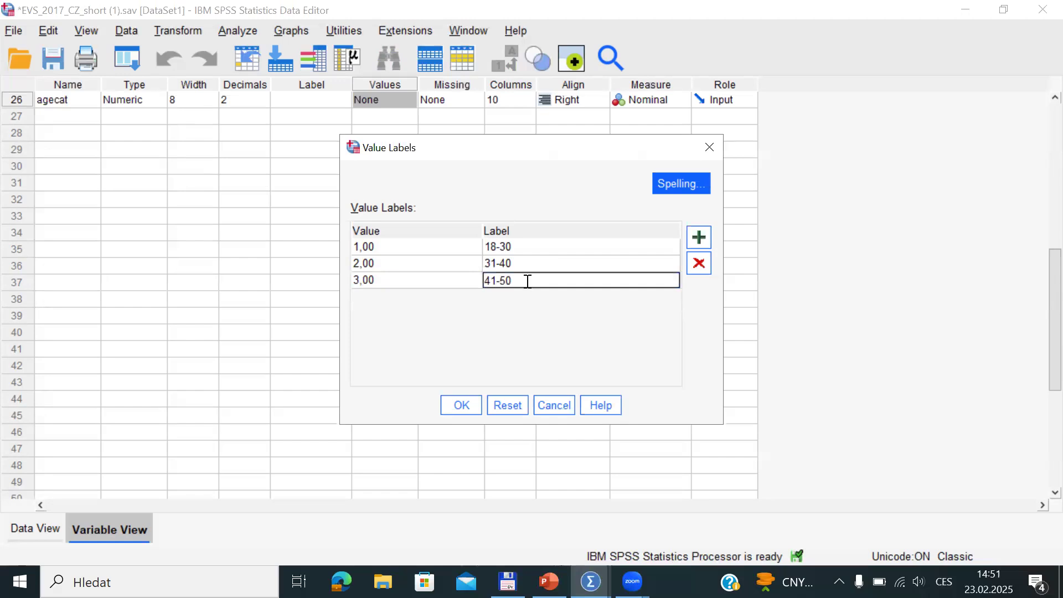
Add labels 4=51-60 and 5=61+, then confirm the agecat value labels
click(698, 237)
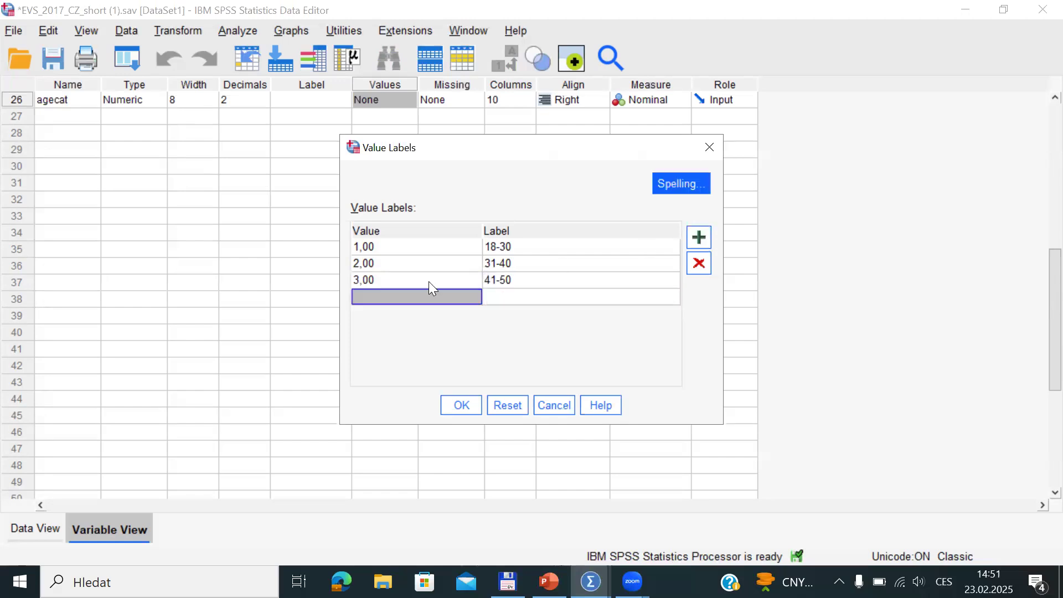
text(4)
click(499, 296)
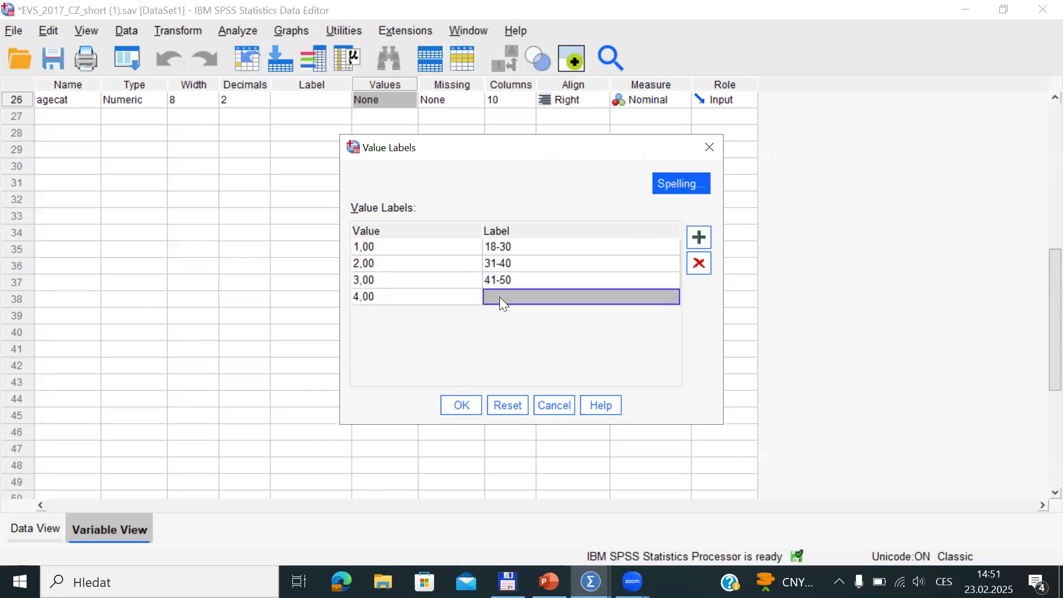
text(51)
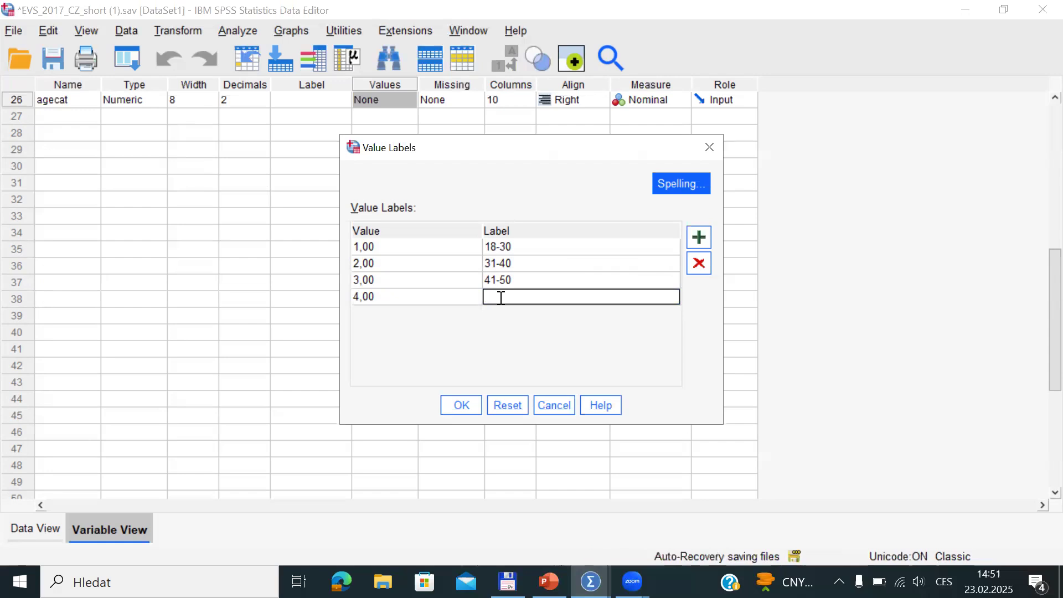
text(-60)
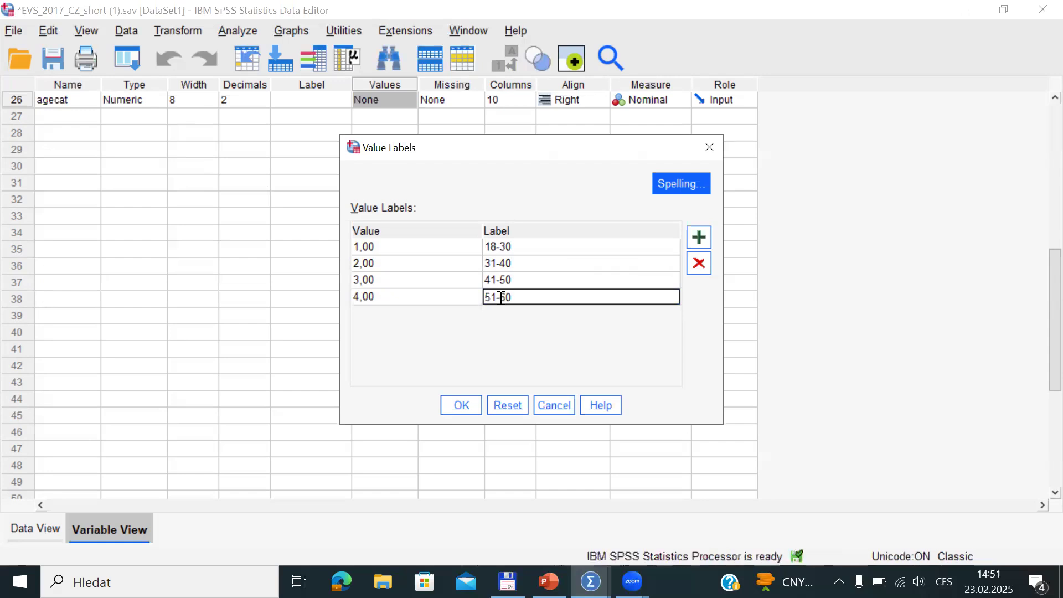
click(699, 237)
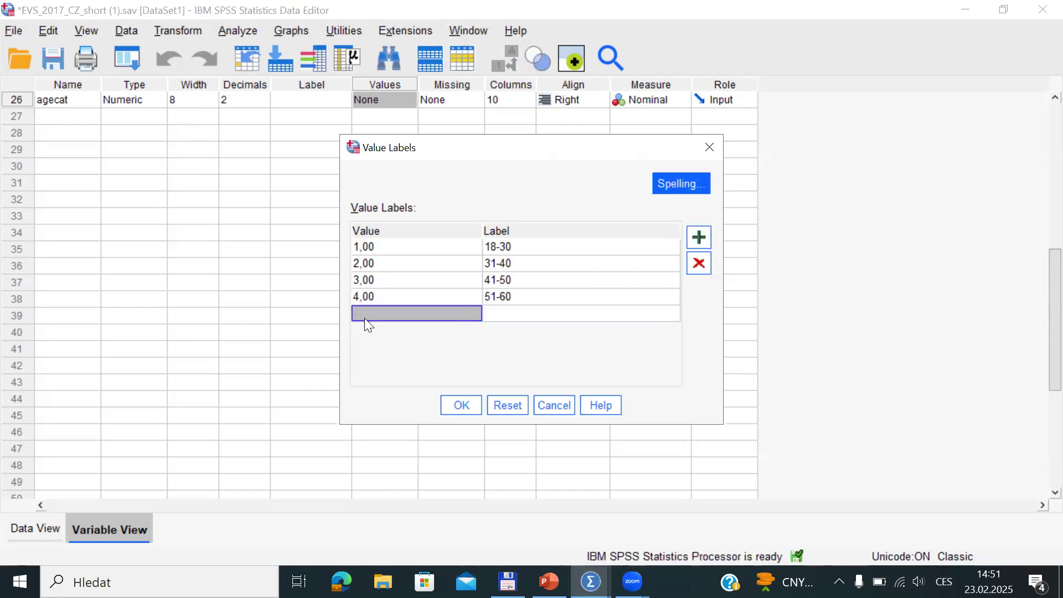
text(5)
click(500, 317)
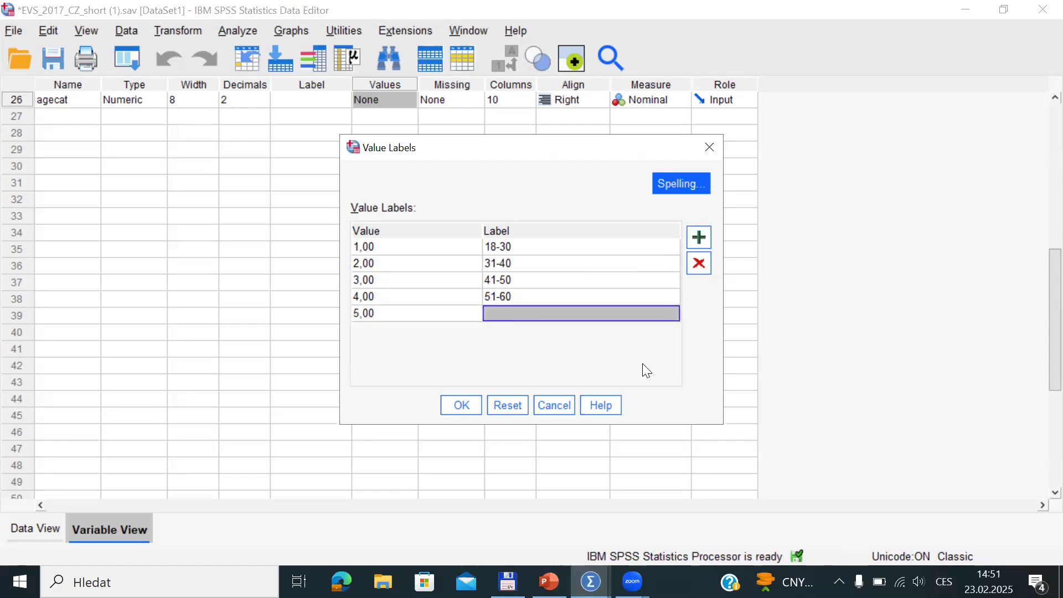
text(61)
key(alt+shift)
text(+)
click(461, 405)
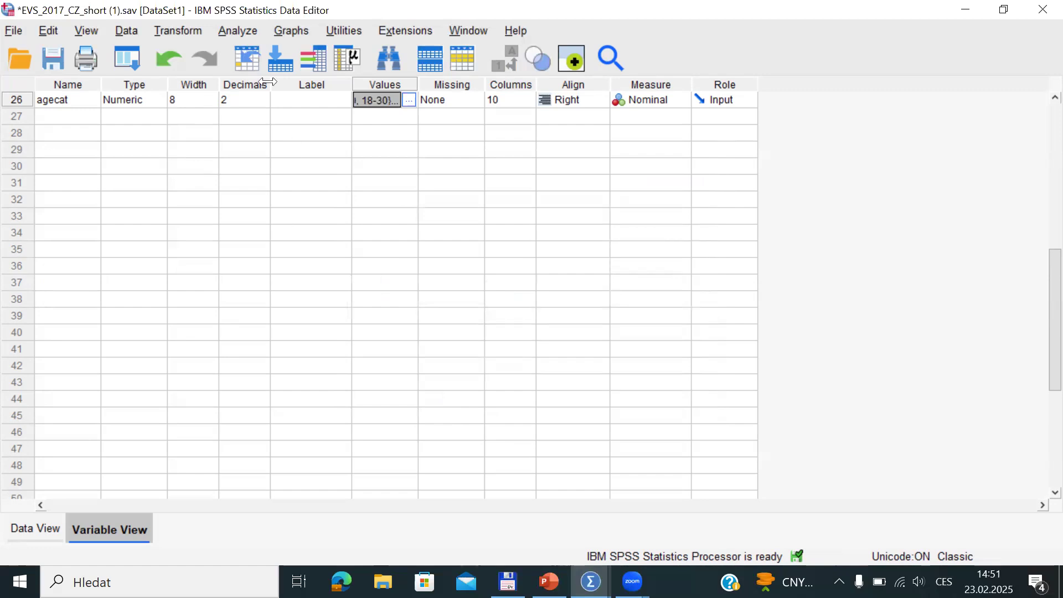
Reset Frequencies, run it on agecat alone, and select the resulting frequency table
click(245, 32)
mouse_move(318, 89)
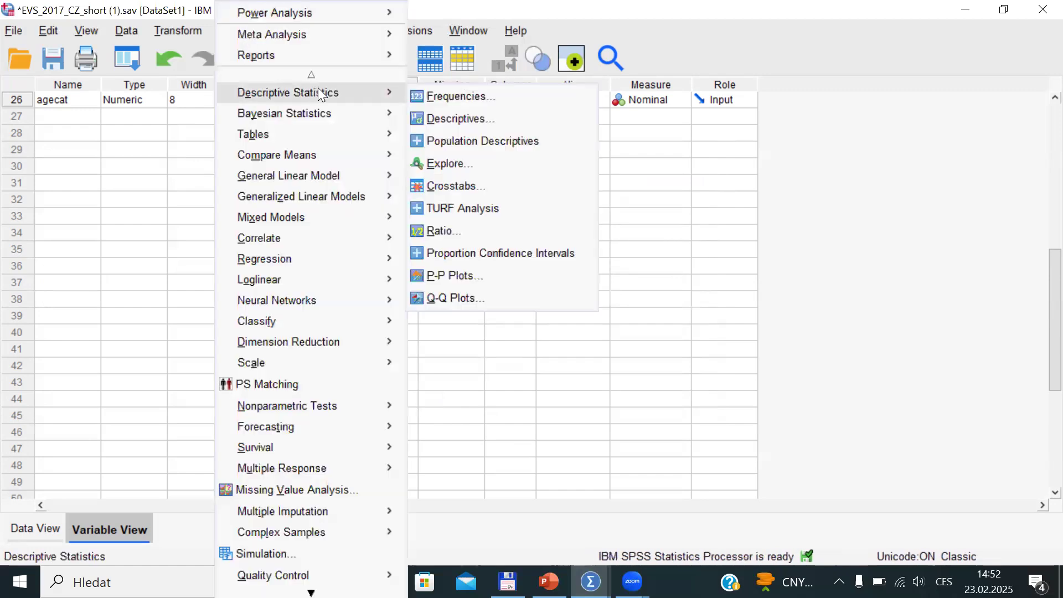
click(433, 91)
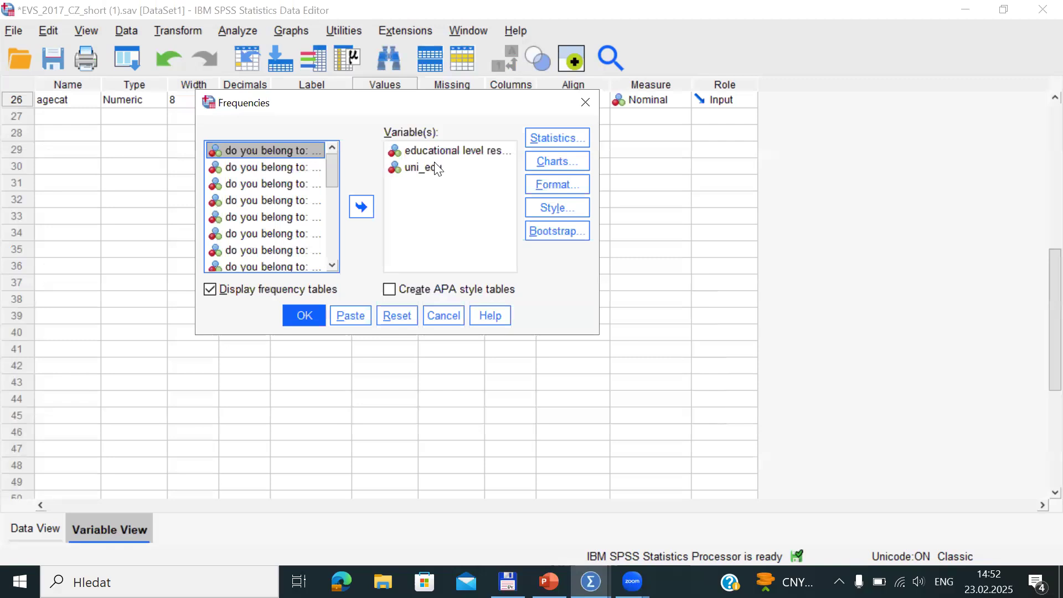
click(396, 315)
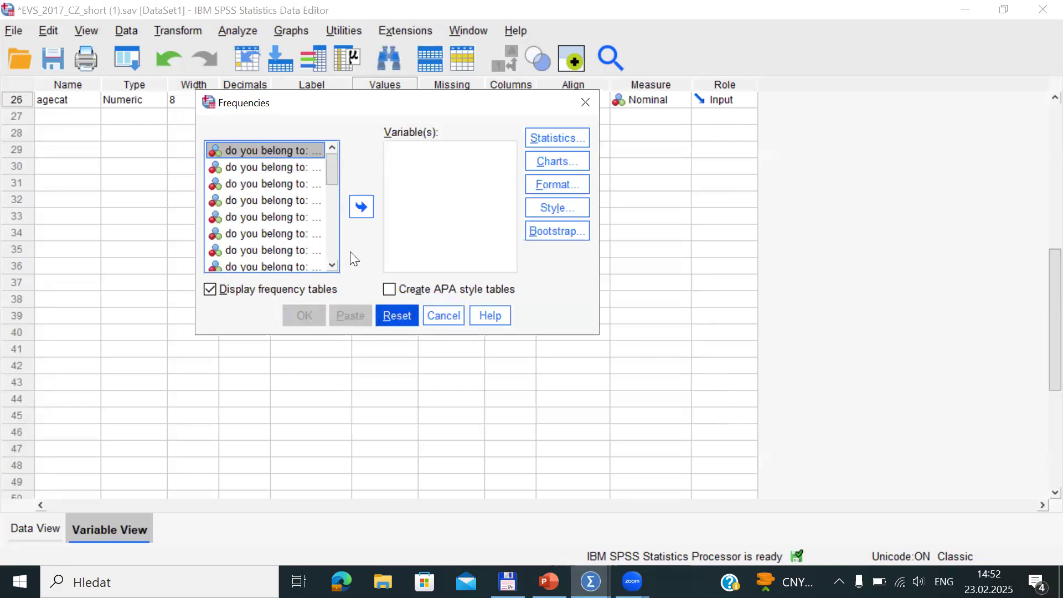
drag(331, 169, 281, 268)
click(246, 266)
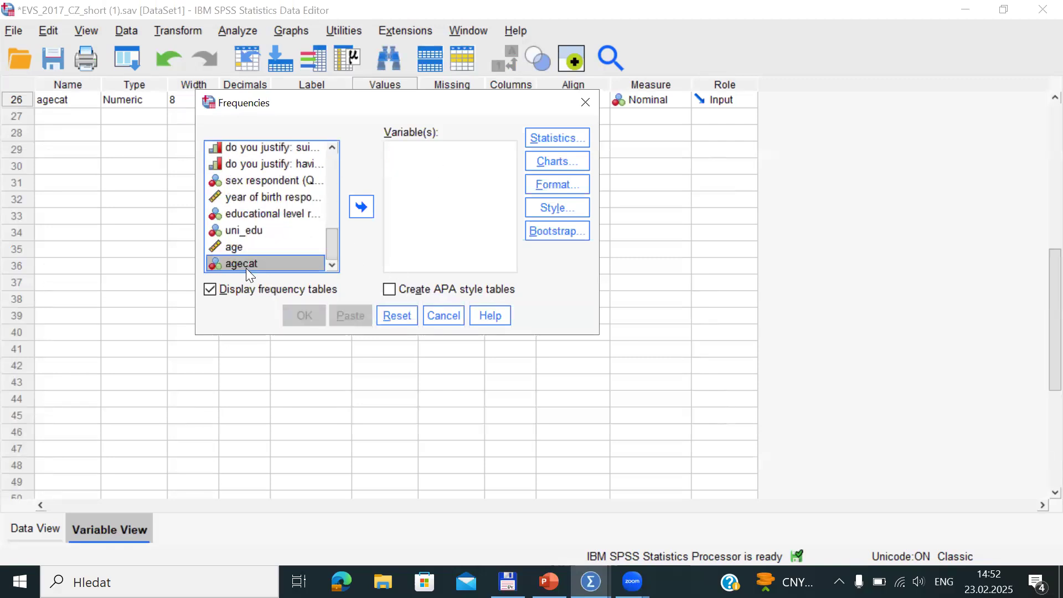
click(363, 213)
click(315, 308)
click(327, 441)
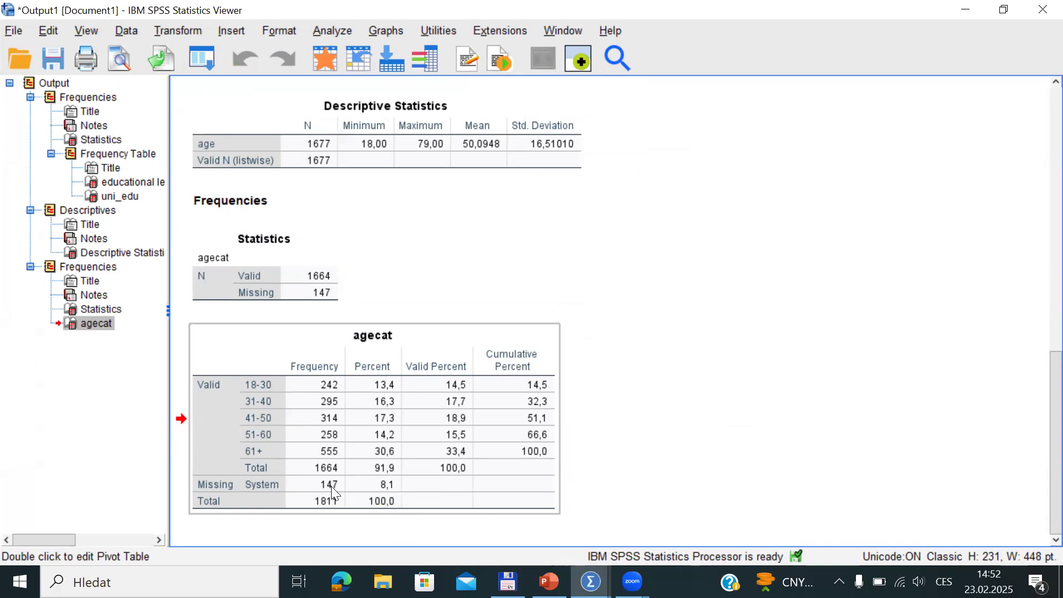
Scroll back over the uni_edu and age output tables, then switch to PowerPoint
scroll(1040, 422, up, 3)
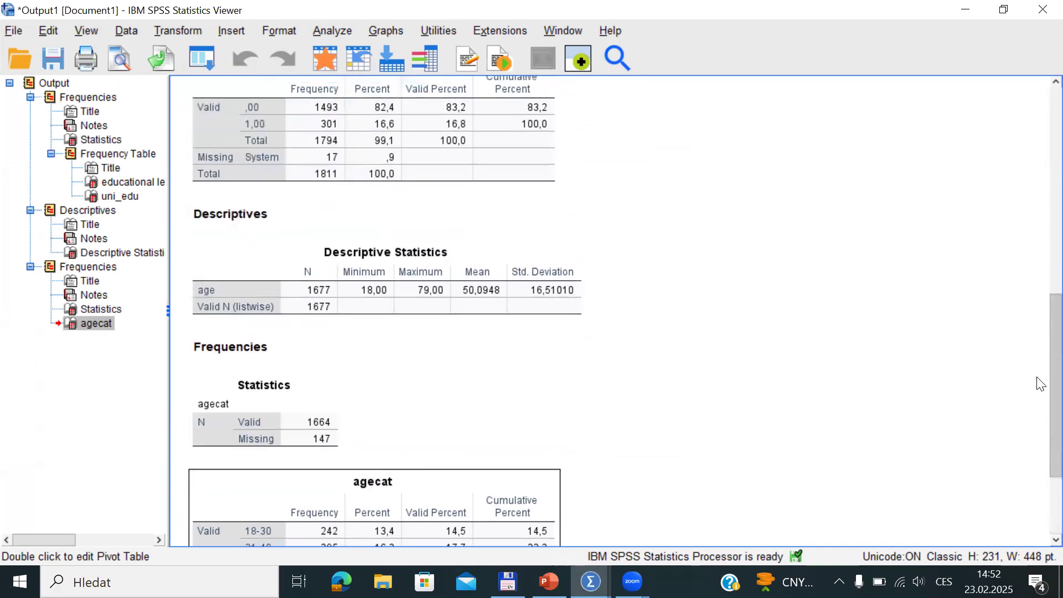
scroll(1040, 384, up, 4)
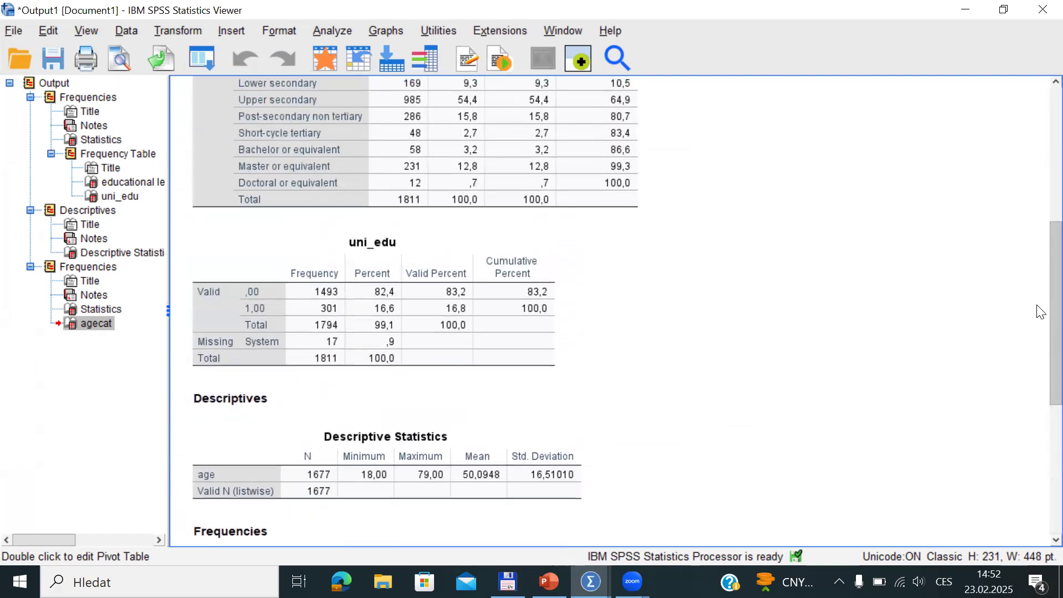
scroll(1039, 312, down, 7)
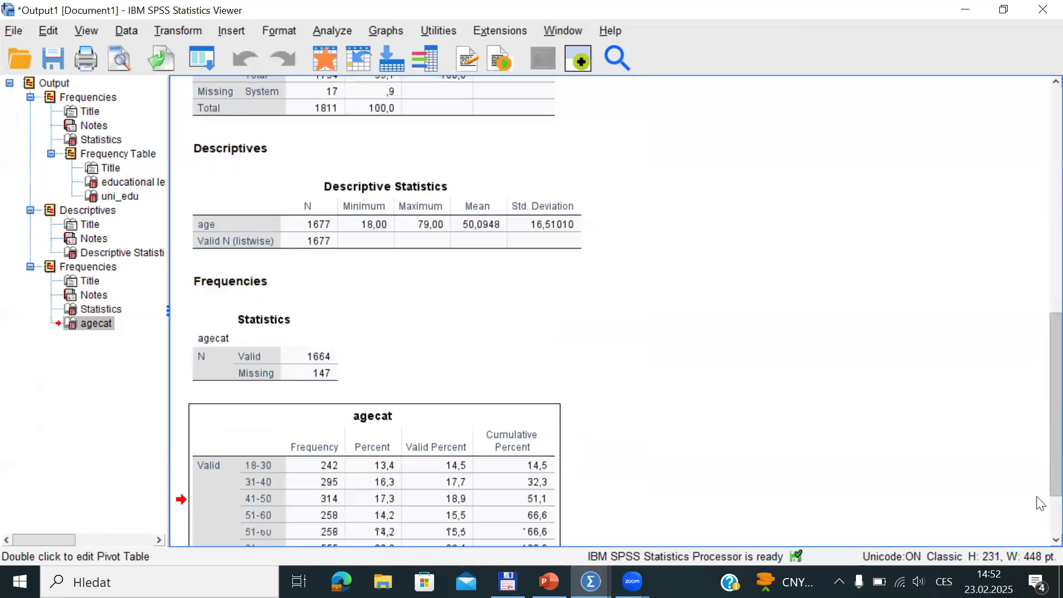
key(alt+Tab)
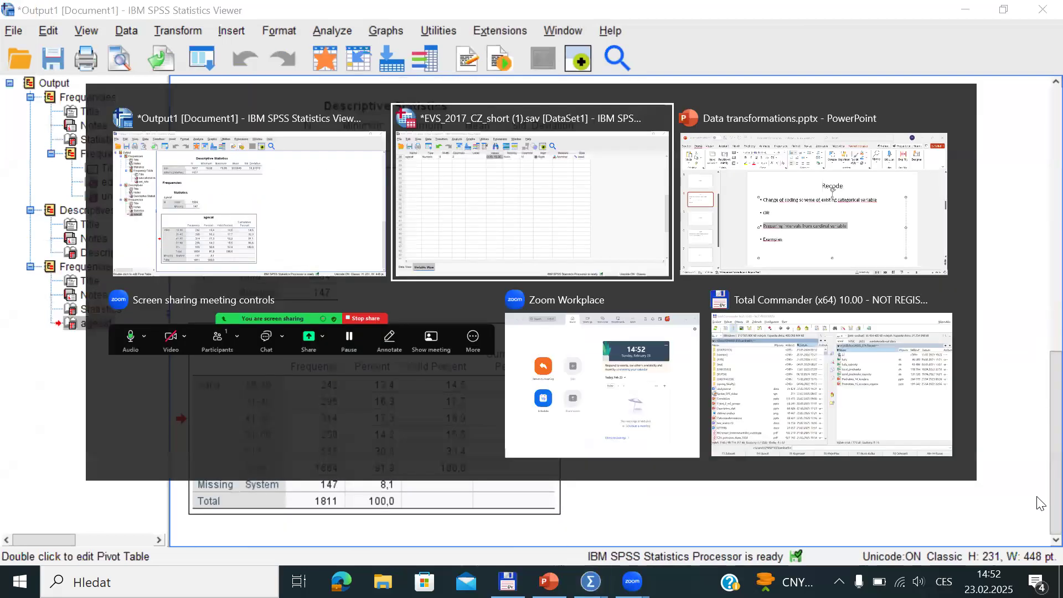
key(alt+Tab)
Page from the Compute slide to slide 8 'Count', then return to SPSS
click(96, 326)
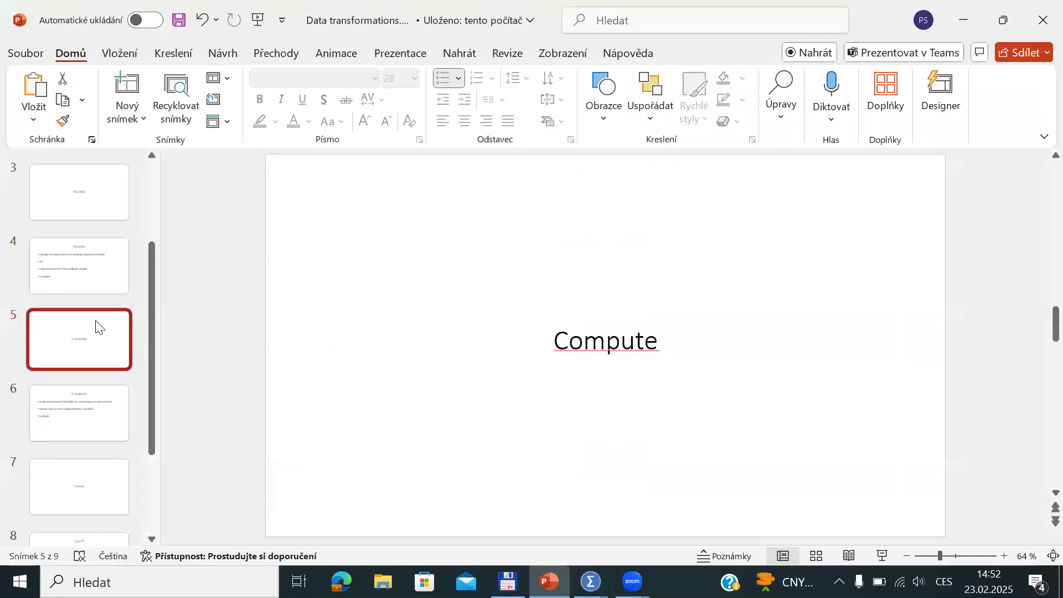
key(Down)
key(Down)
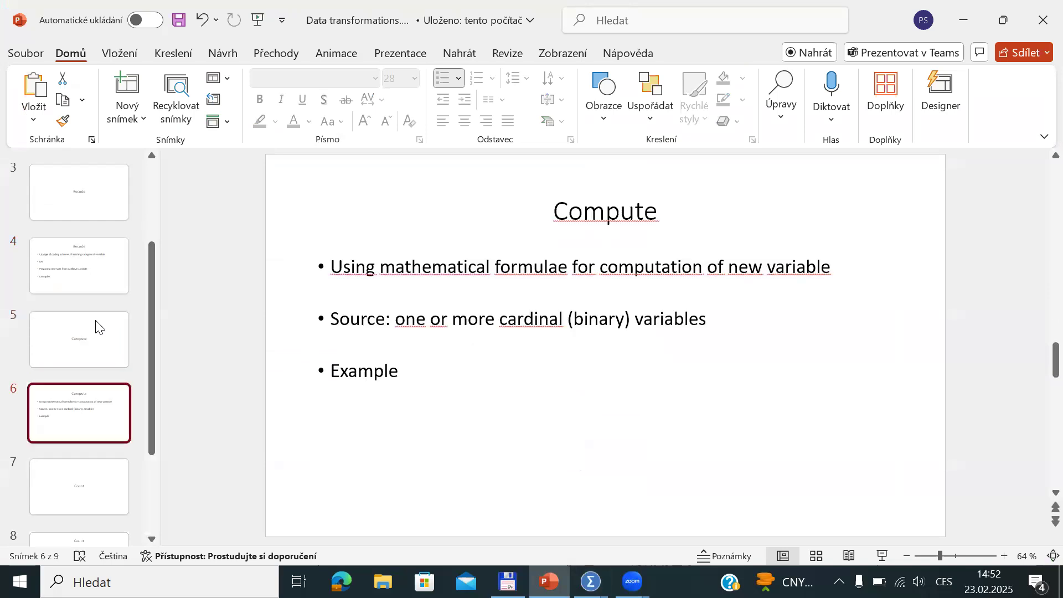
key(Down)
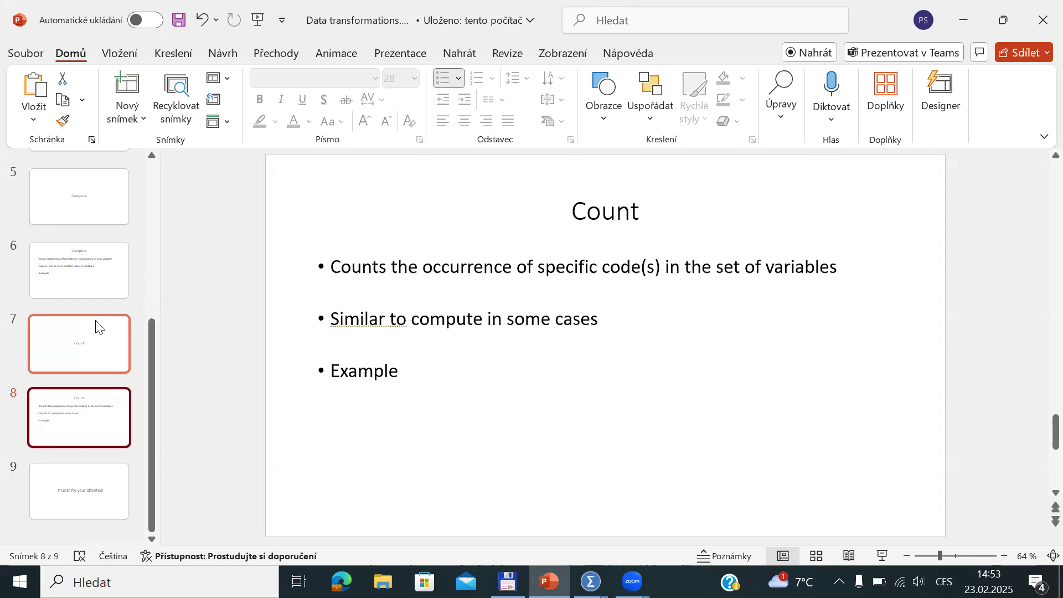
key(alt+Tab)
key(alt+Tab)
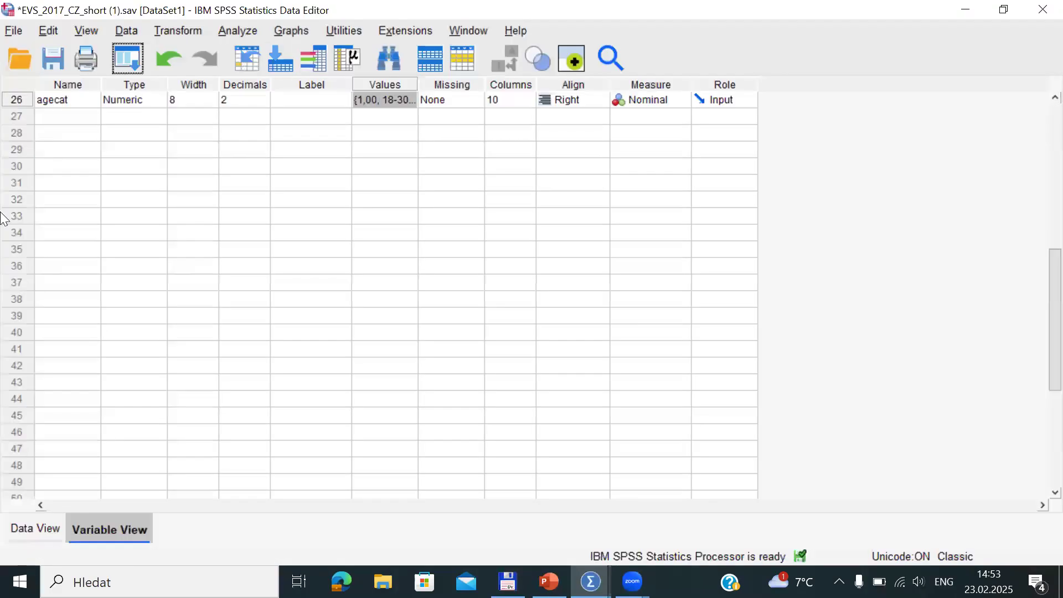
Switch to Data View and open the Variables information list showing v9
click(29, 534)
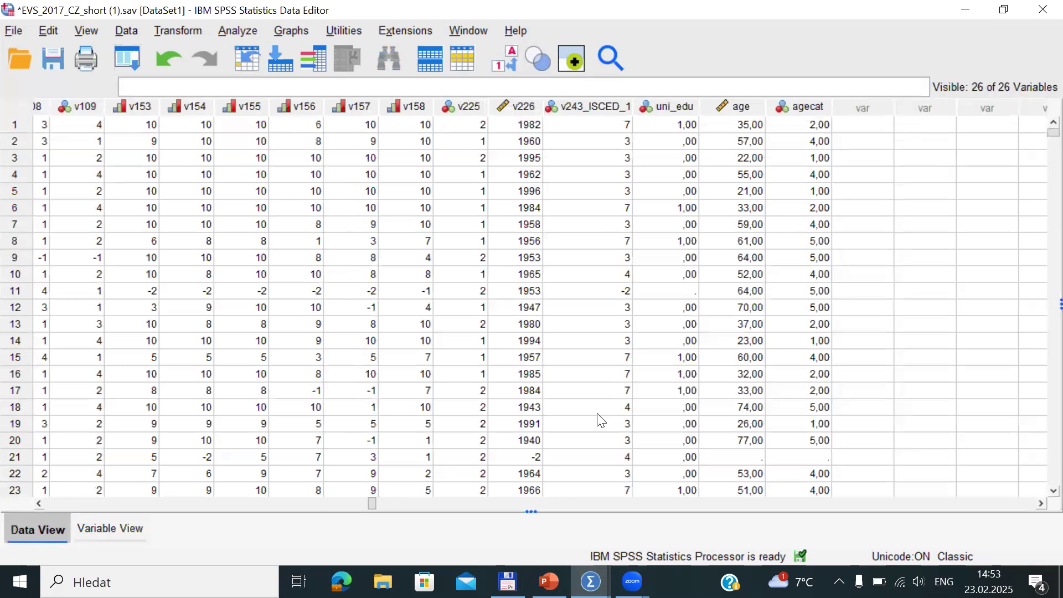
click(313, 58)
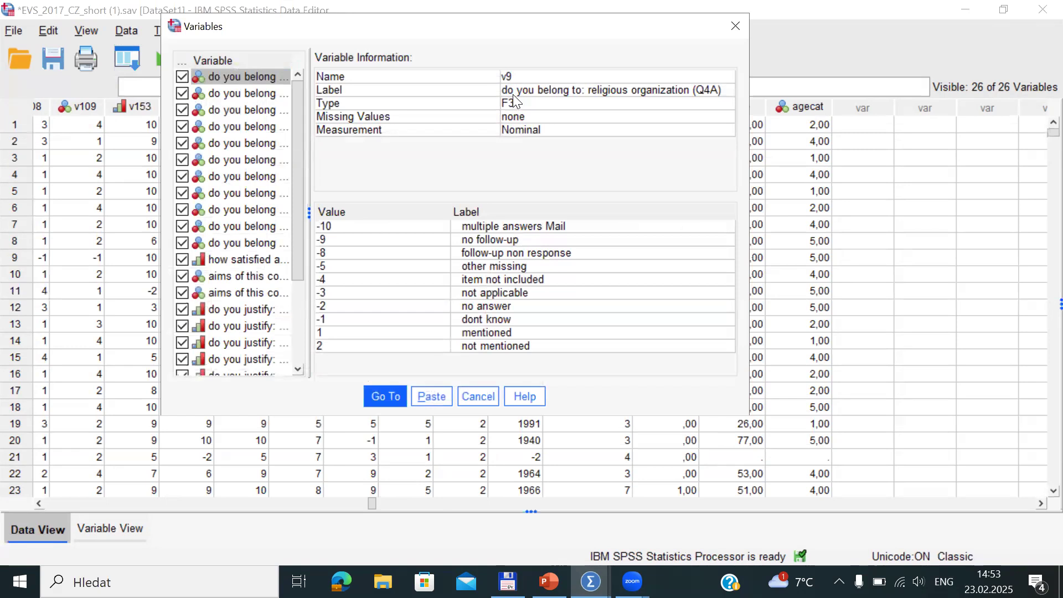
click(236, 94)
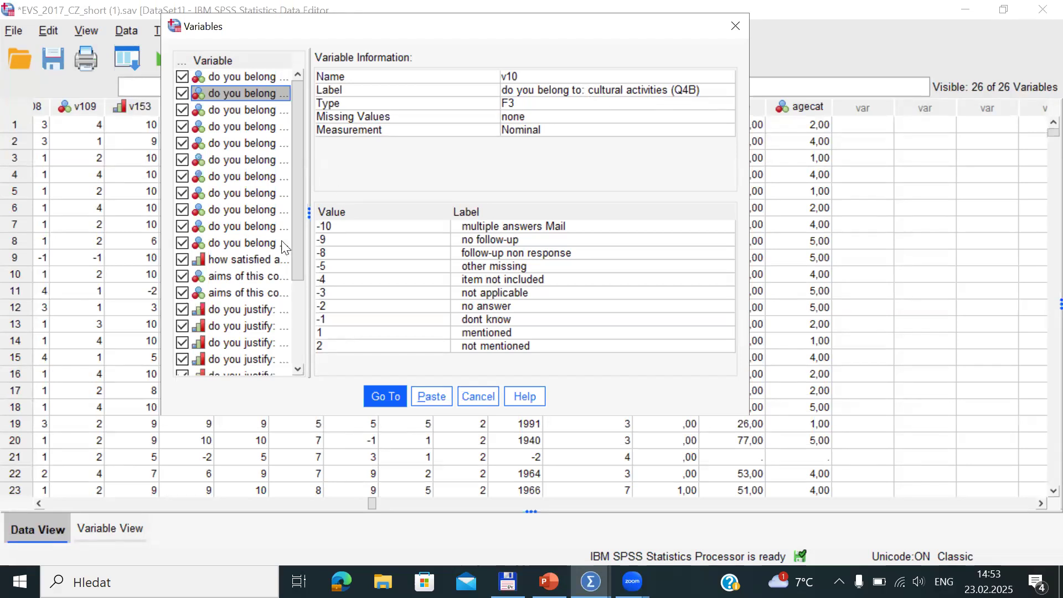
click(253, 244)
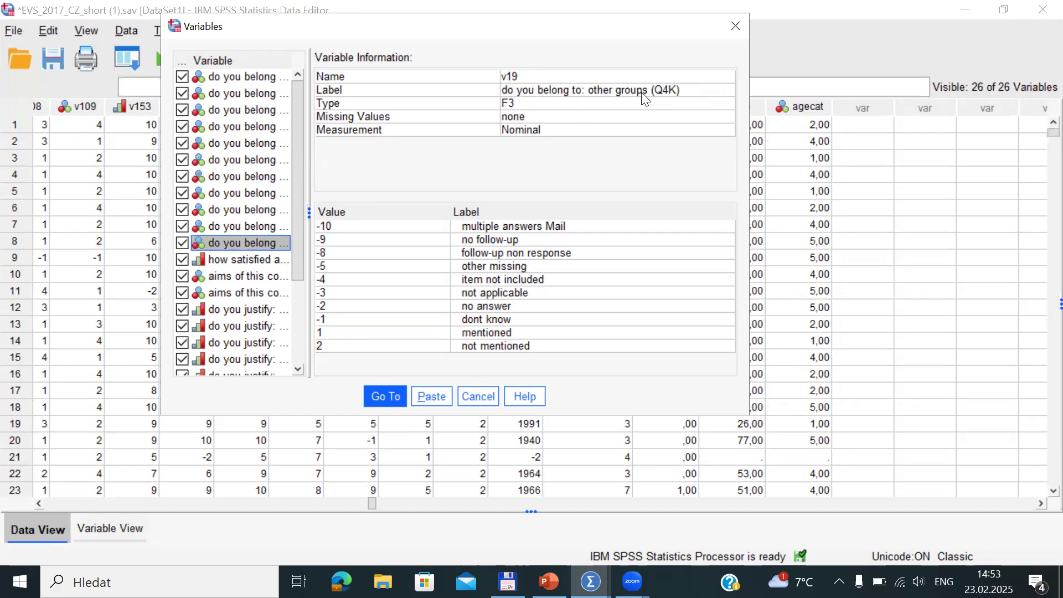
click(255, 77)
key(shift+Down)
key(shift+Down)
key(shift+Down)
key(shift+Down)
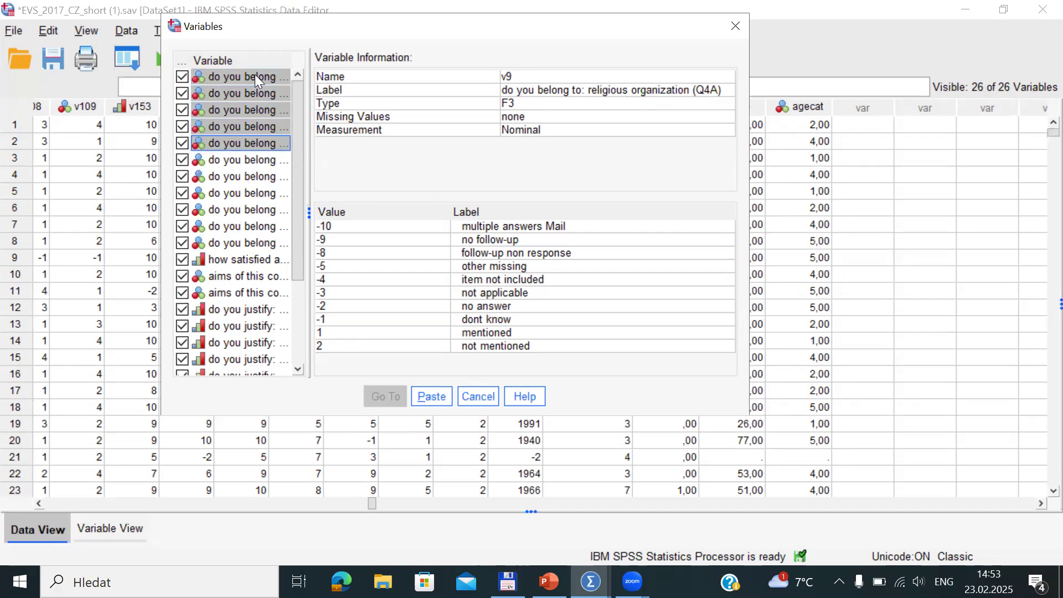
key(shift+Down)
key(shift+Down)
key(shift+Down)
key(shift+Down)
key(shift+Down)
key(shift+Down)
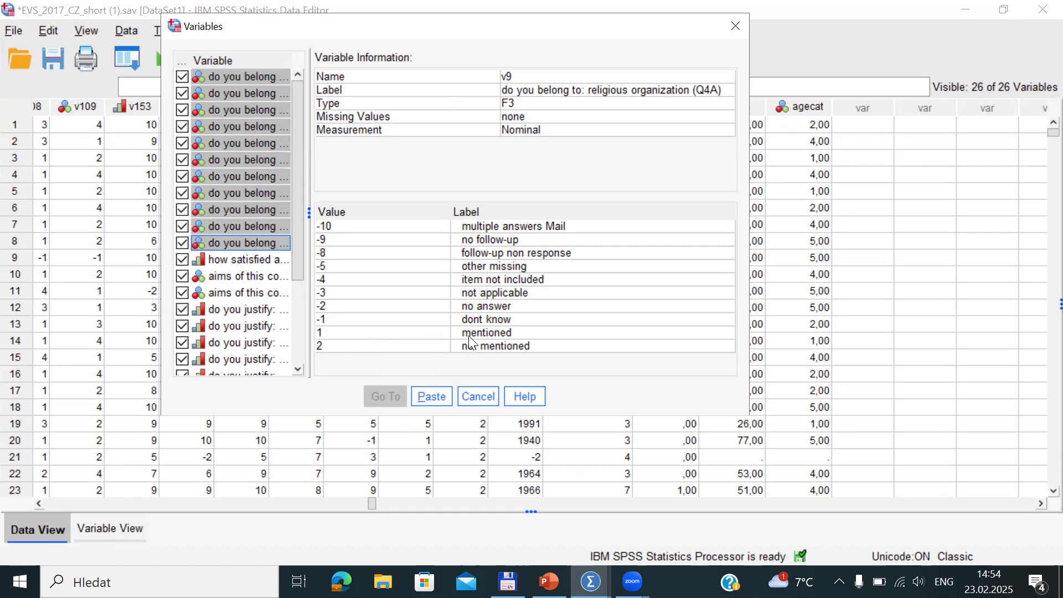
click(480, 399)
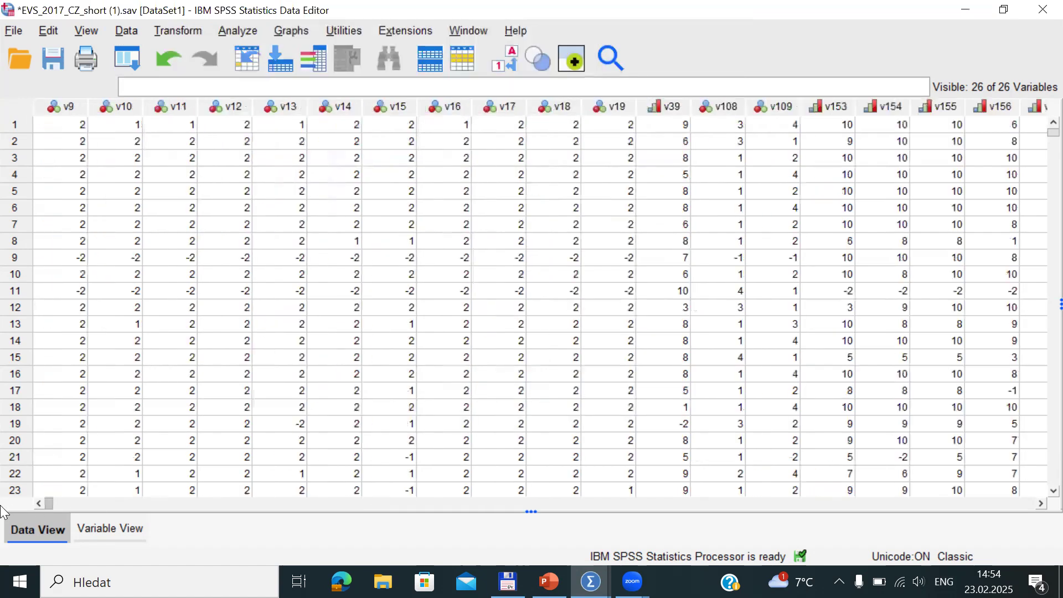
click(11, 126)
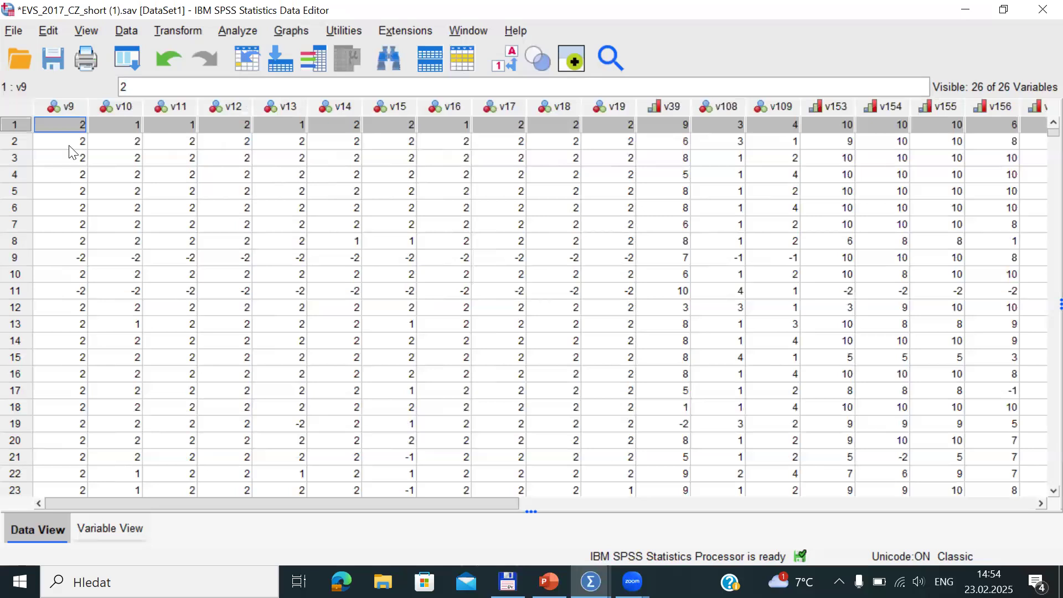
click(21, 141)
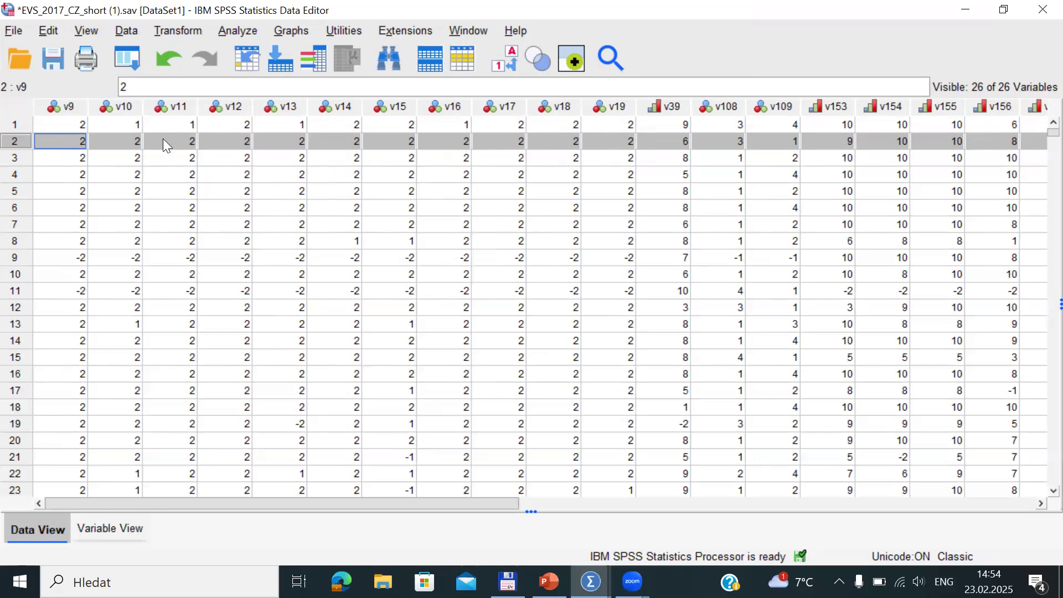
click(82, 123)
click(113, 126)
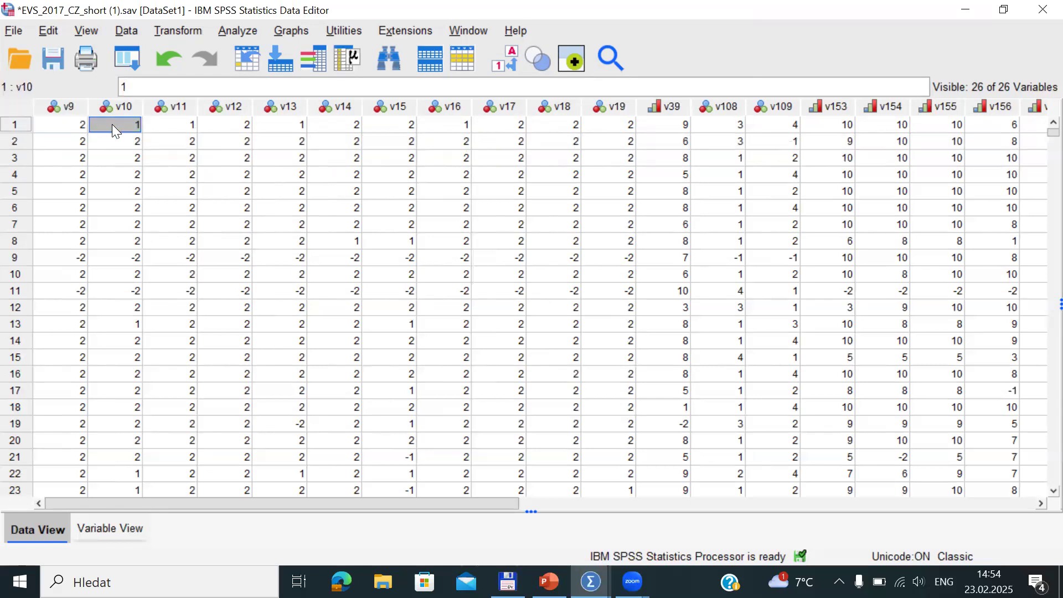
click(187, 123)
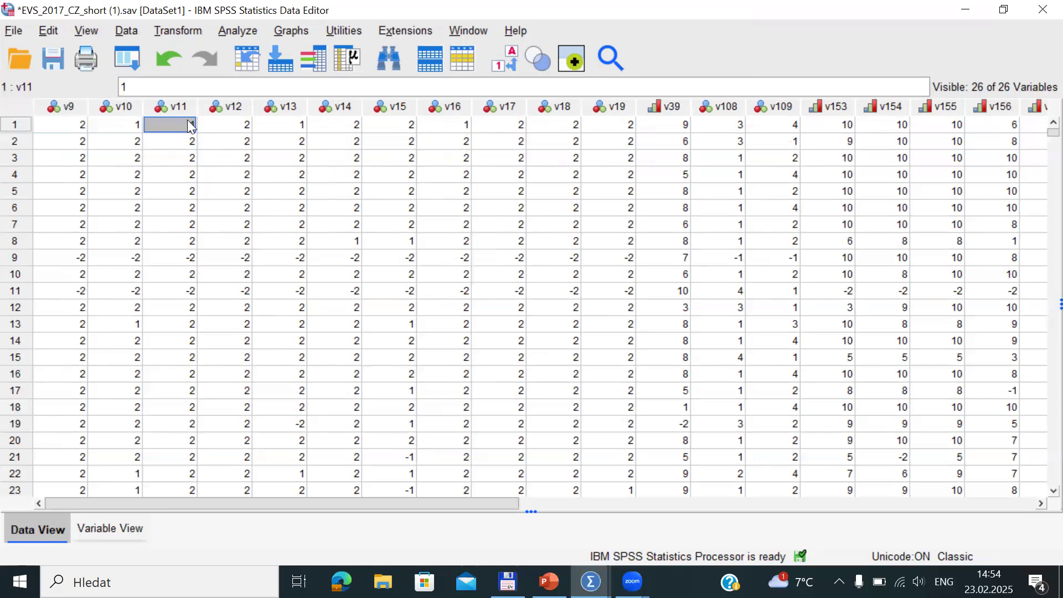
click(287, 127)
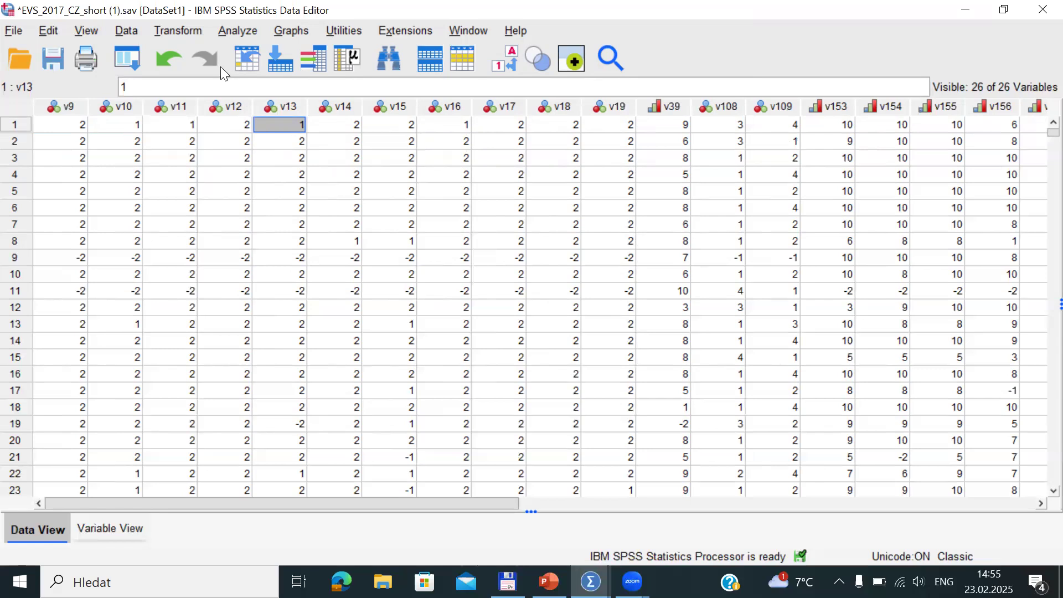
Open Count Values within Cases and name the target variable num_or
click(178, 30)
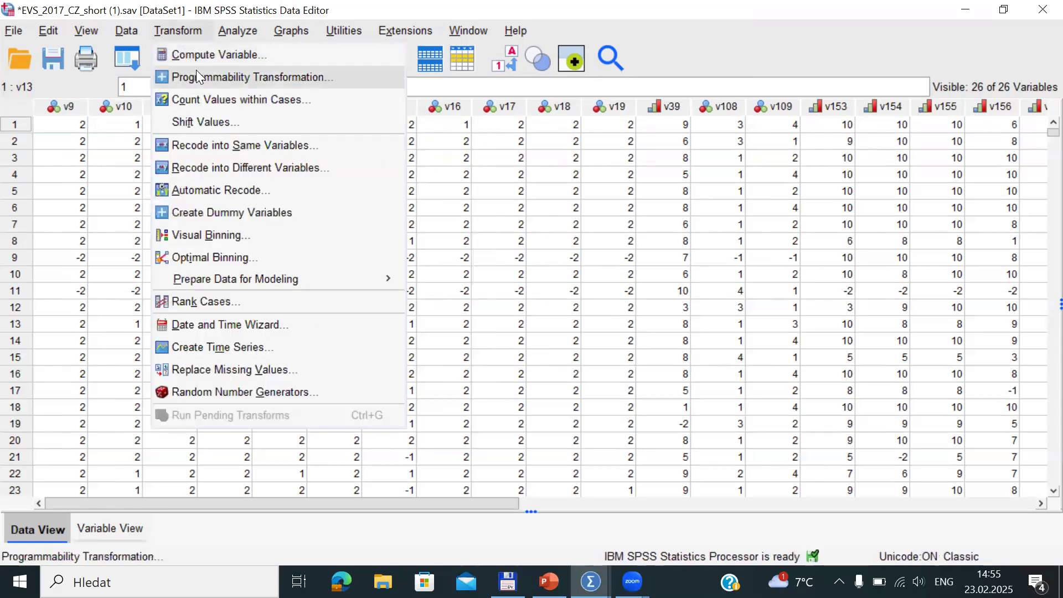
click(229, 99)
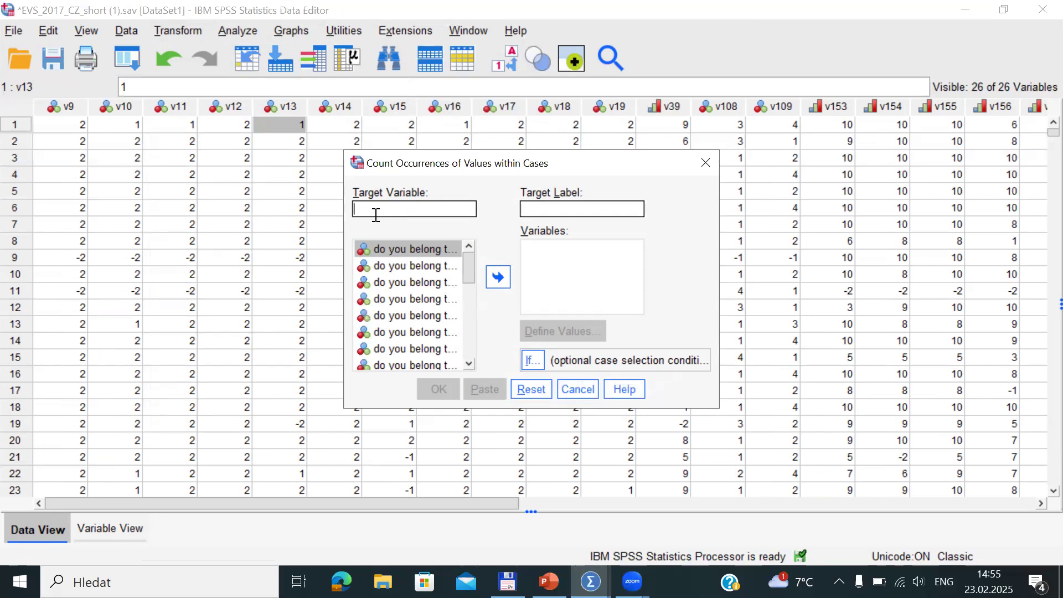
text(num?)
key(BackSpace)
key(alt+shift)
text(or)
Show variable names in the list and add v9 through v19 to the count
right_click(403, 249)
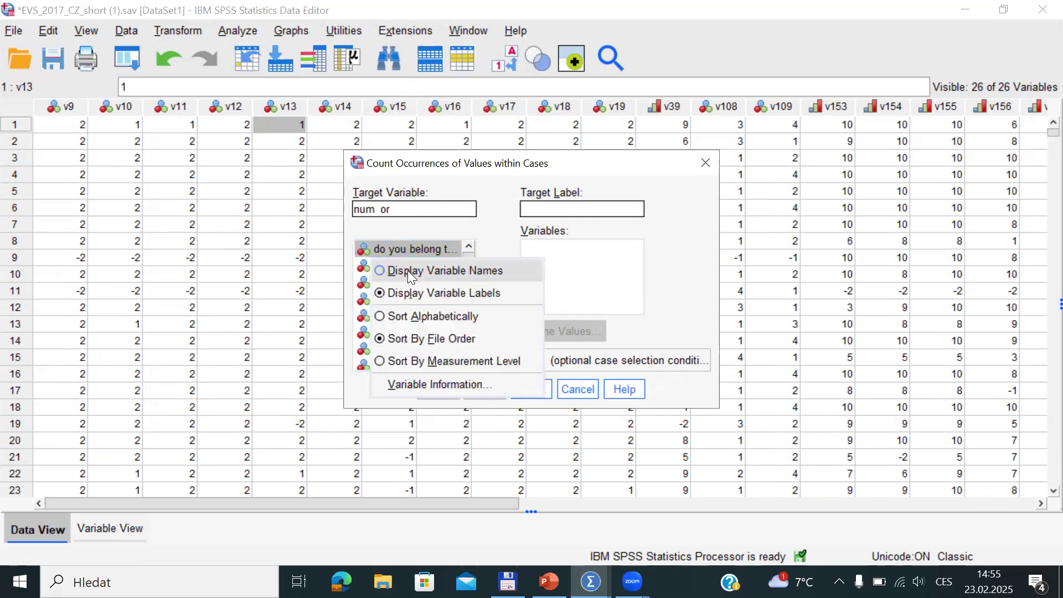
click(407, 270)
key(shift+Down)
key(shift+Down)
key(shift+Down)
key(shift+Down)
key(shift+Down)
key(shift+Down)
key(shift+Down)
key(shift+Down)
key(shift+Down)
key(shift+Down)
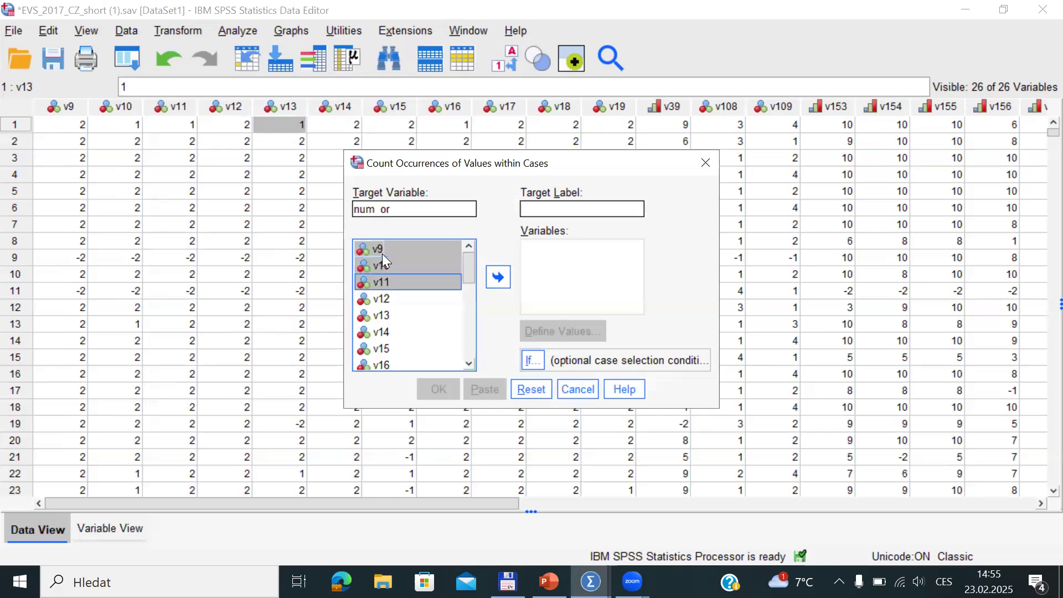
click(500, 277)
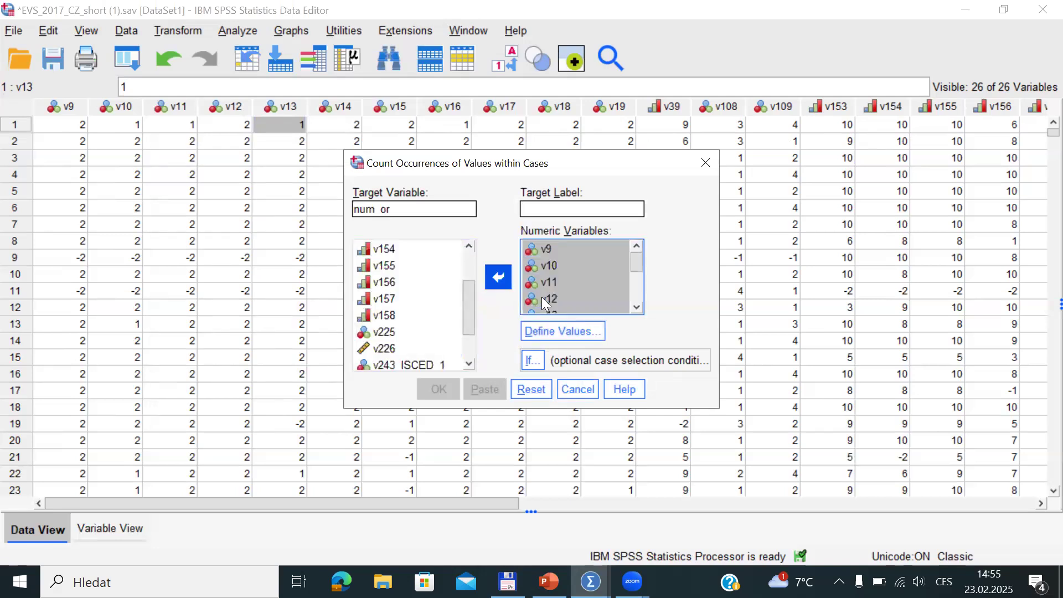
drag(635, 260, 636, 235)
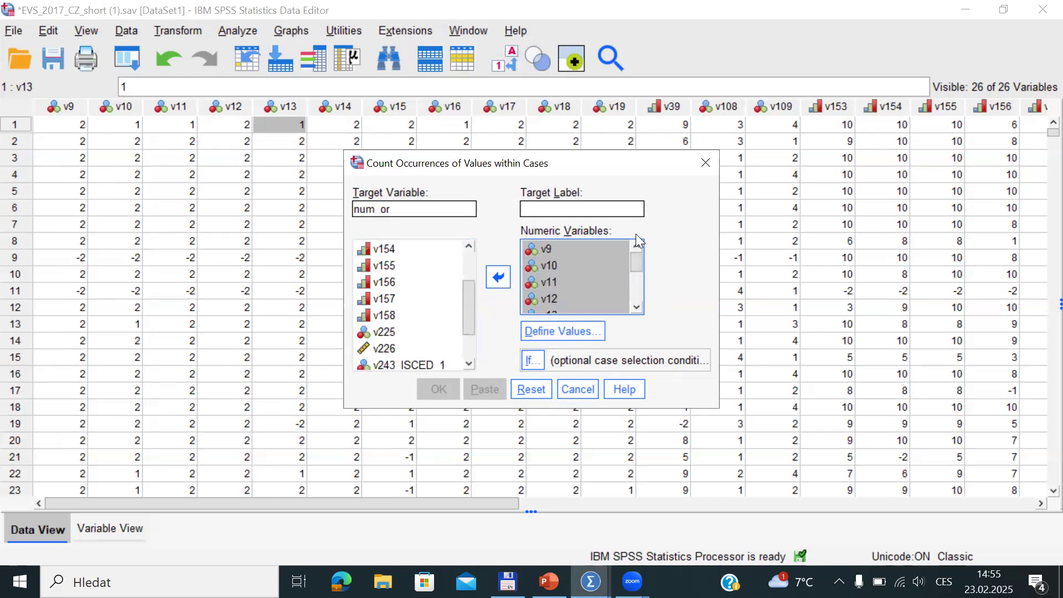
Define value 1 as the value to count and run the num_or computation
click(579, 335)
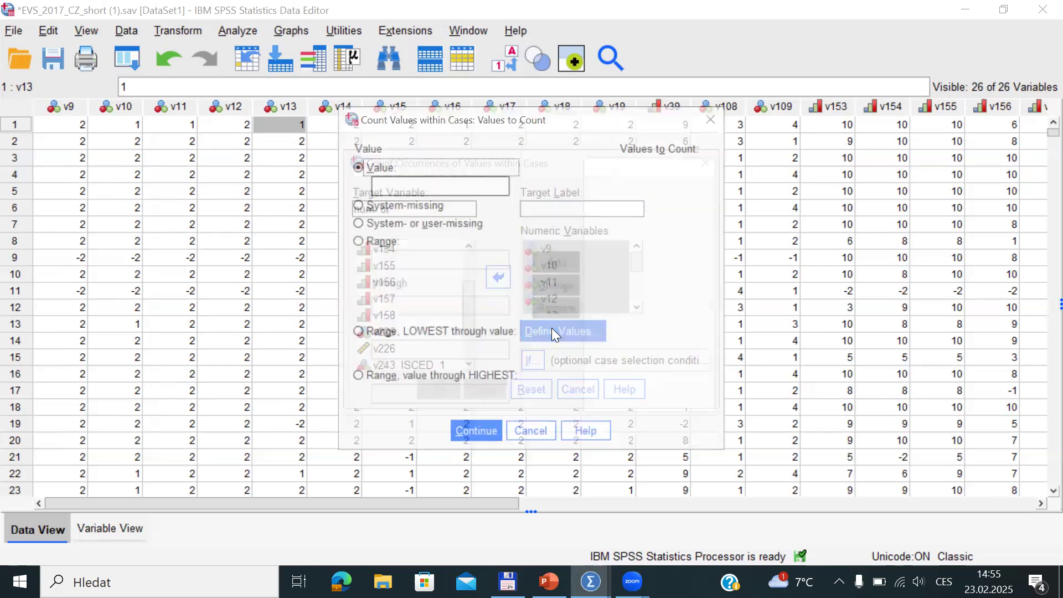
text(1)
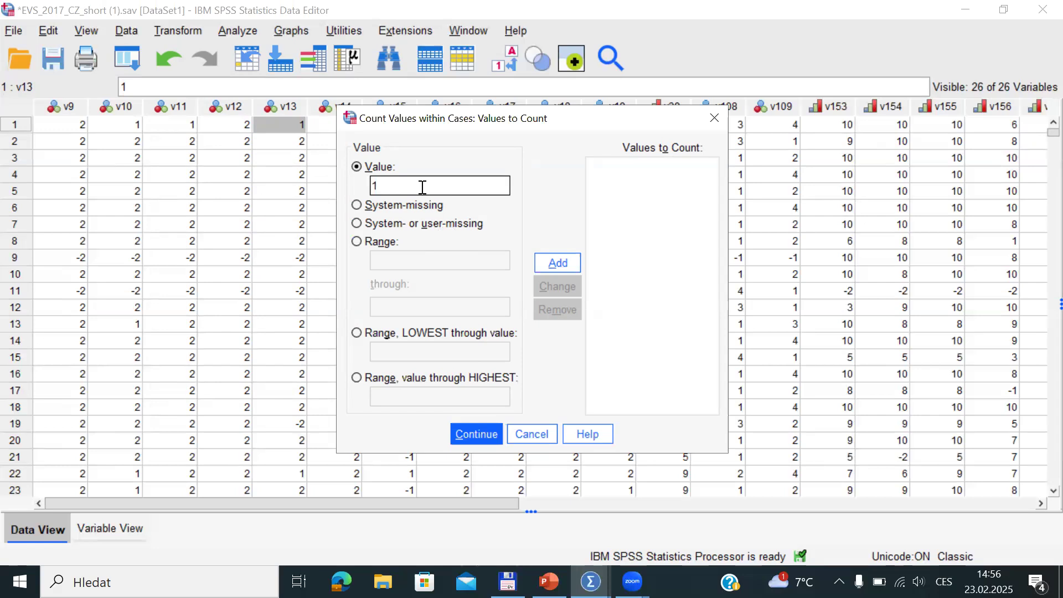
click(555, 260)
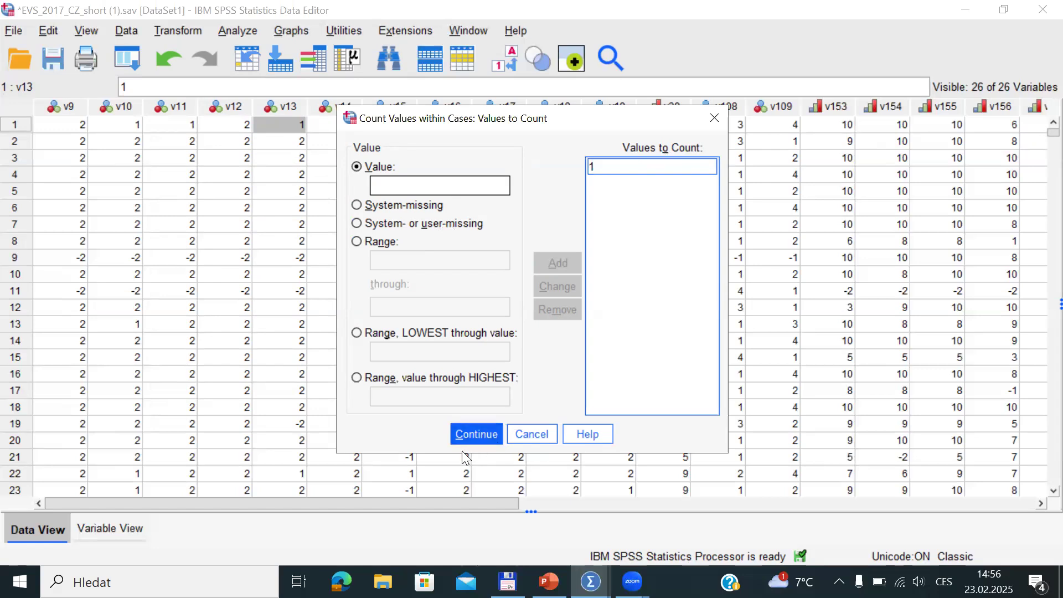
click(470, 434)
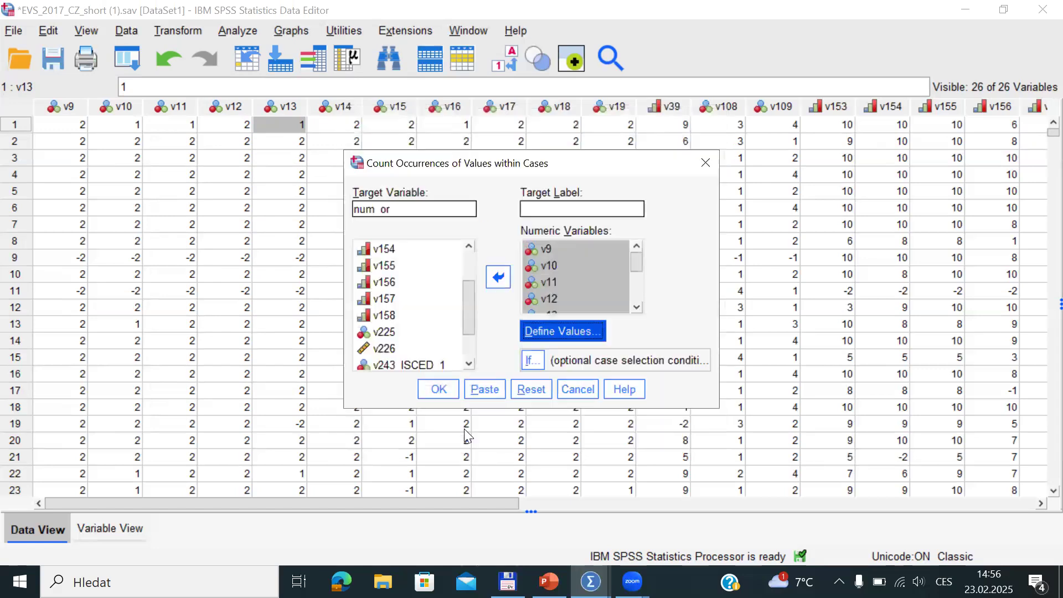
click(438, 390)
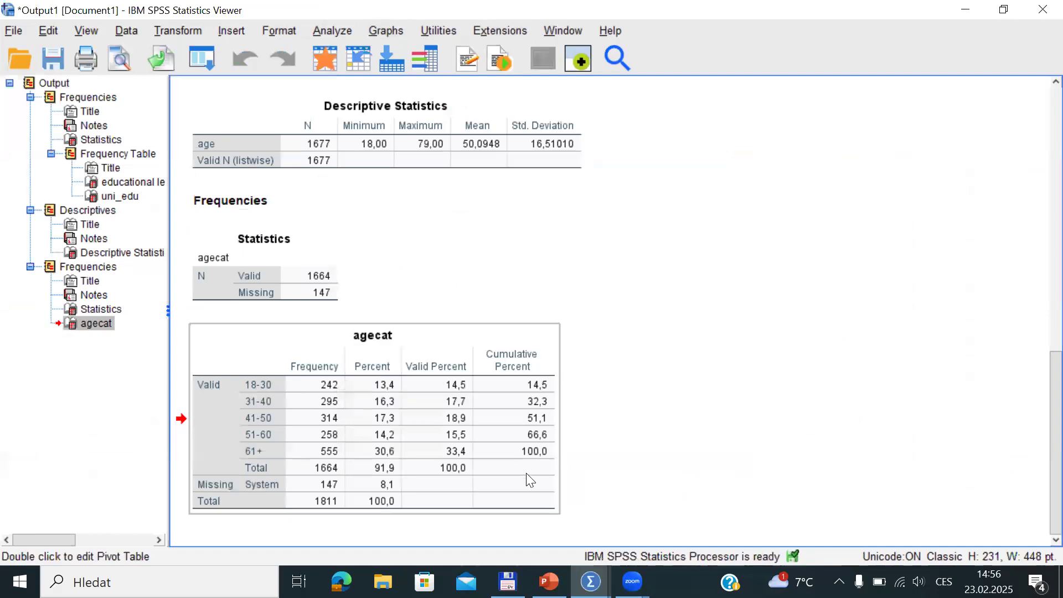
Scroll the Data Editor to the new num_or column and inspect counts in rows 1–3
key(alt+Tab)
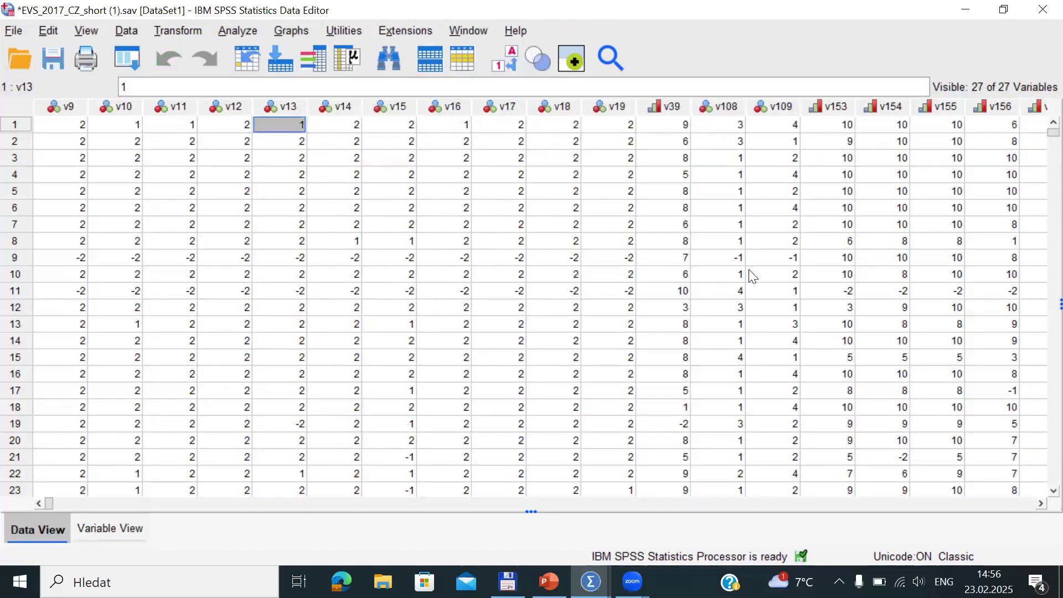
drag(57, 503, 688, 486)
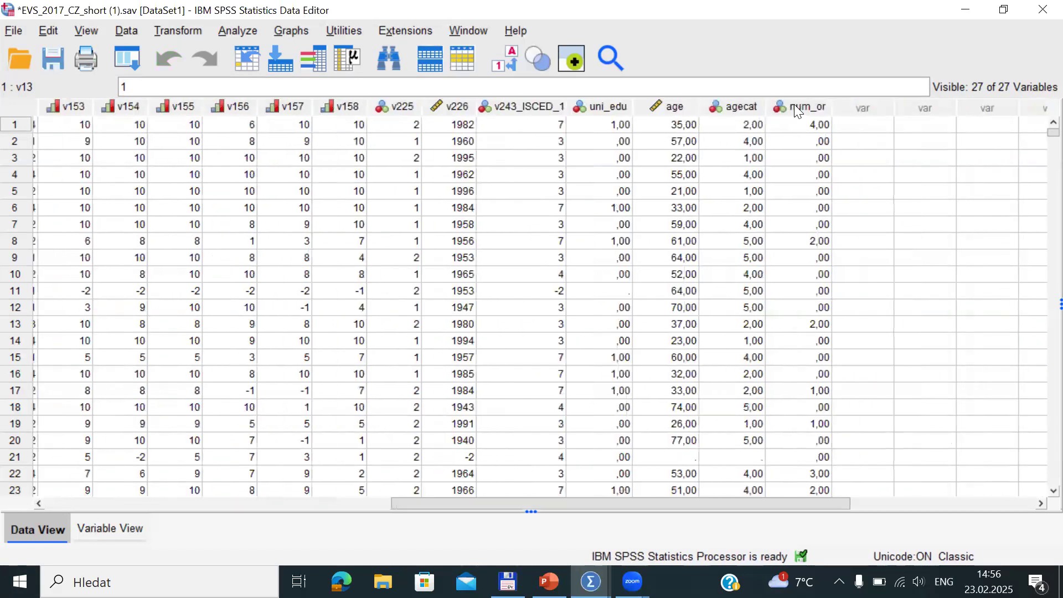
click(794, 104)
click(805, 124)
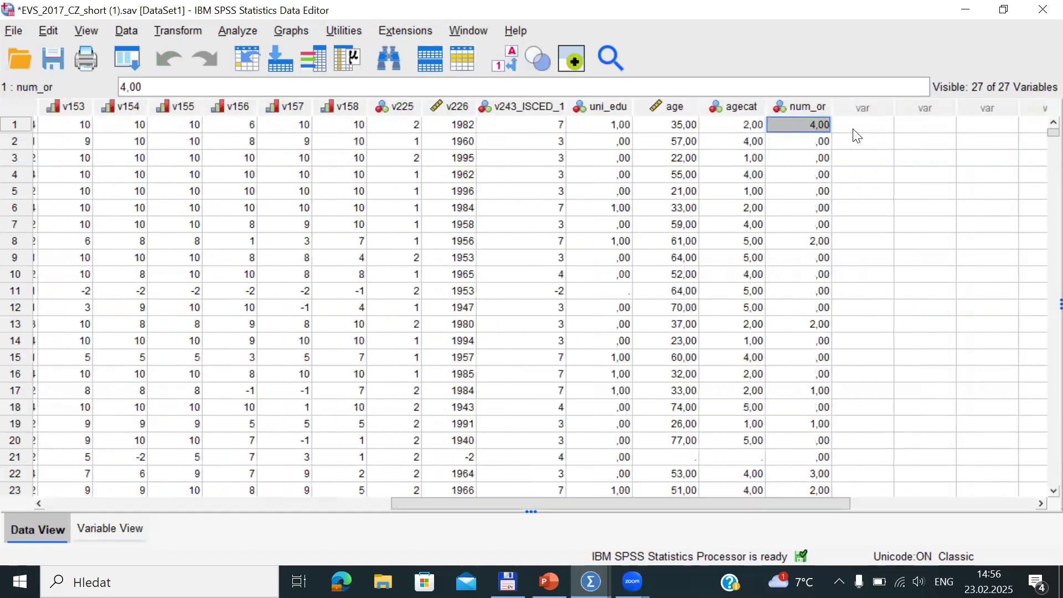
click(821, 142)
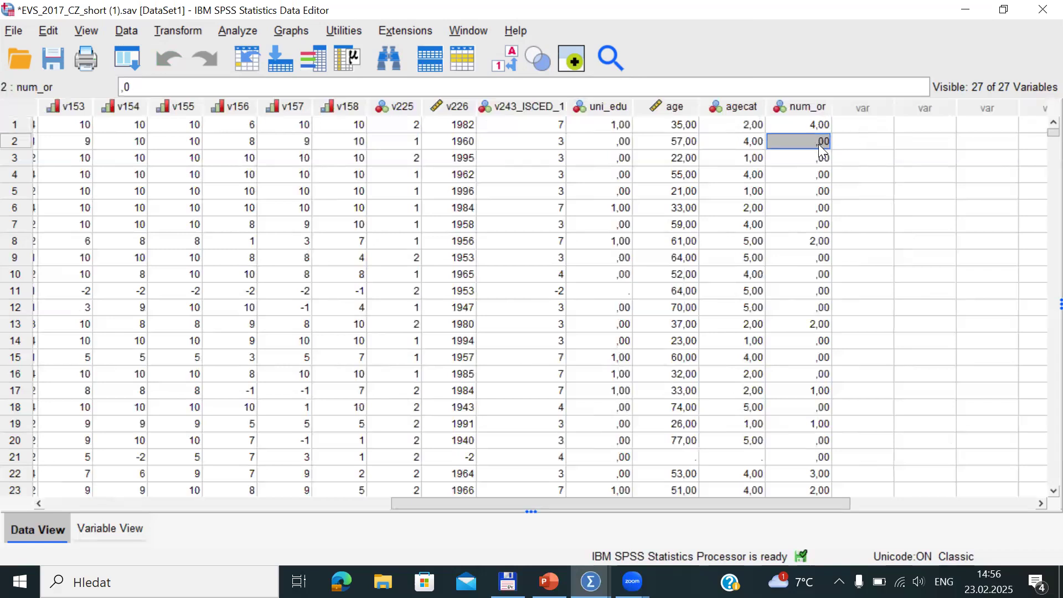
click(823, 158)
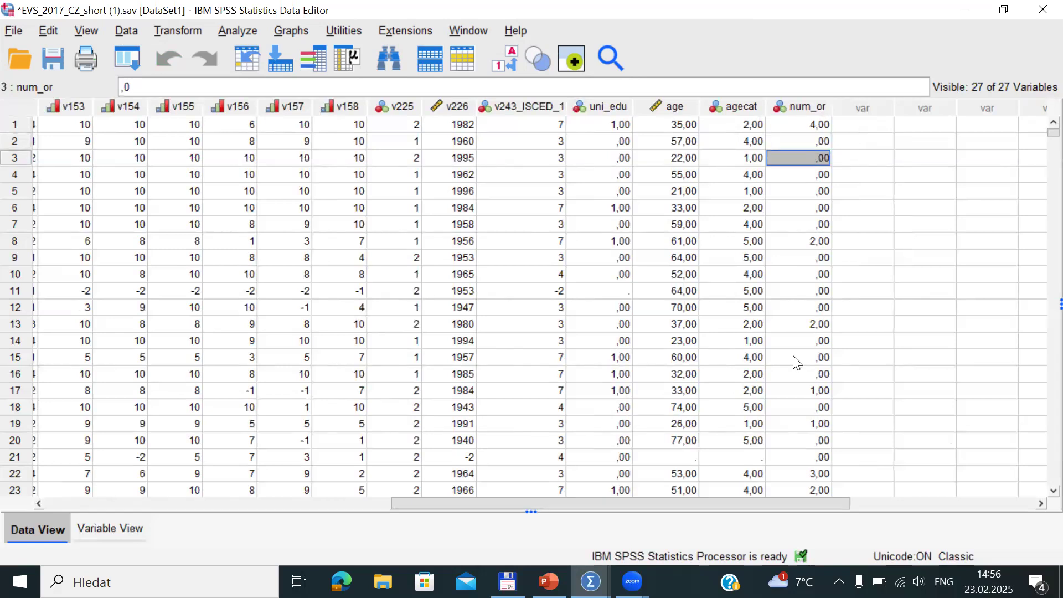
click(807, 106)
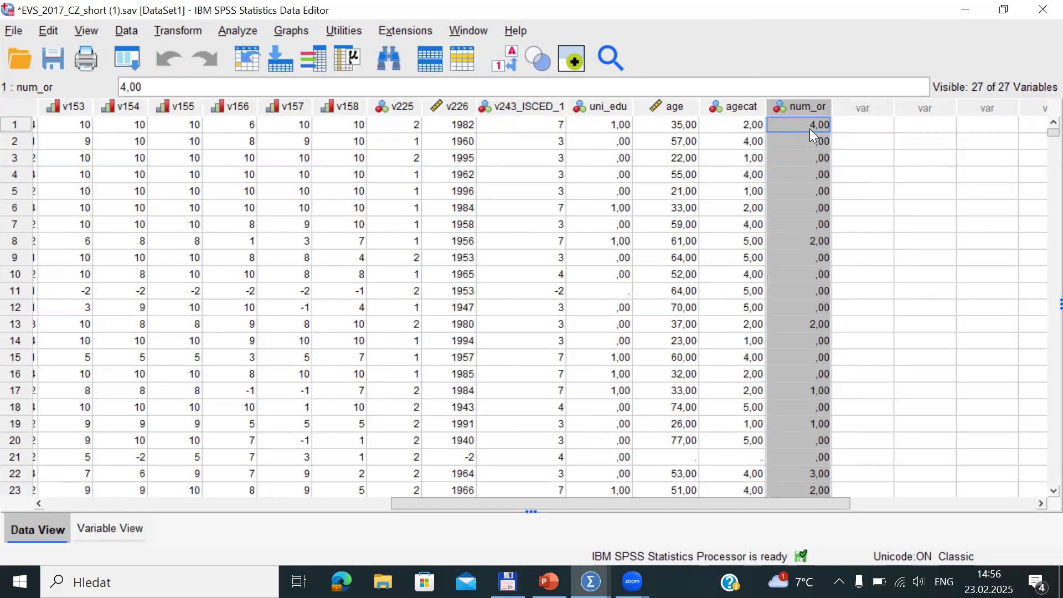
Run Descriptives on num_or only, removing age, and select the resulting table
click(240, 29)
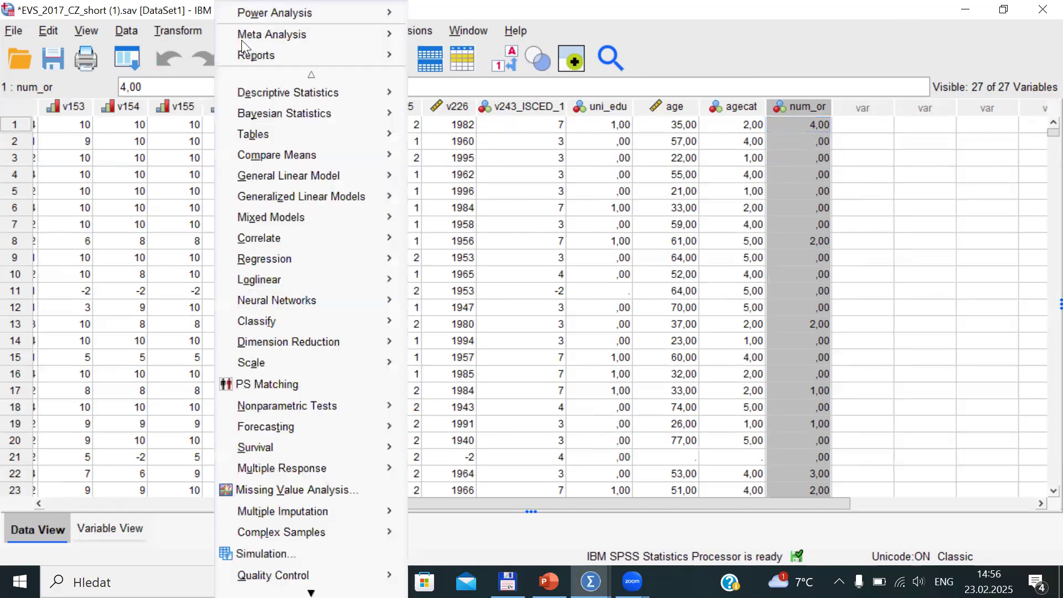
mouse_move(317, 94)
click(437, 119)
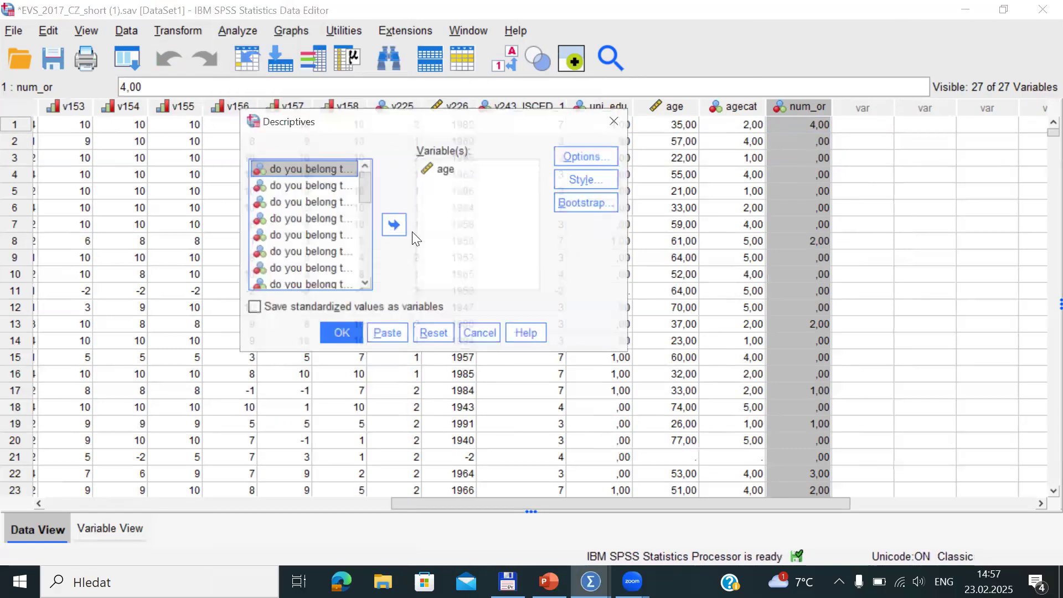
drag(364, 178, 439, 211)
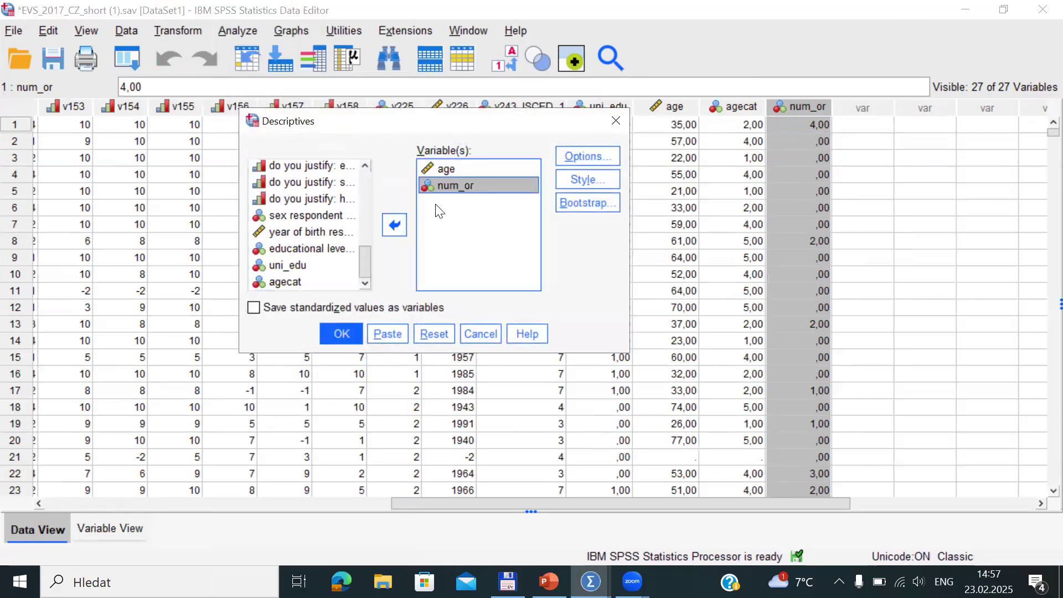
click(436, 171)
click(396, 233)
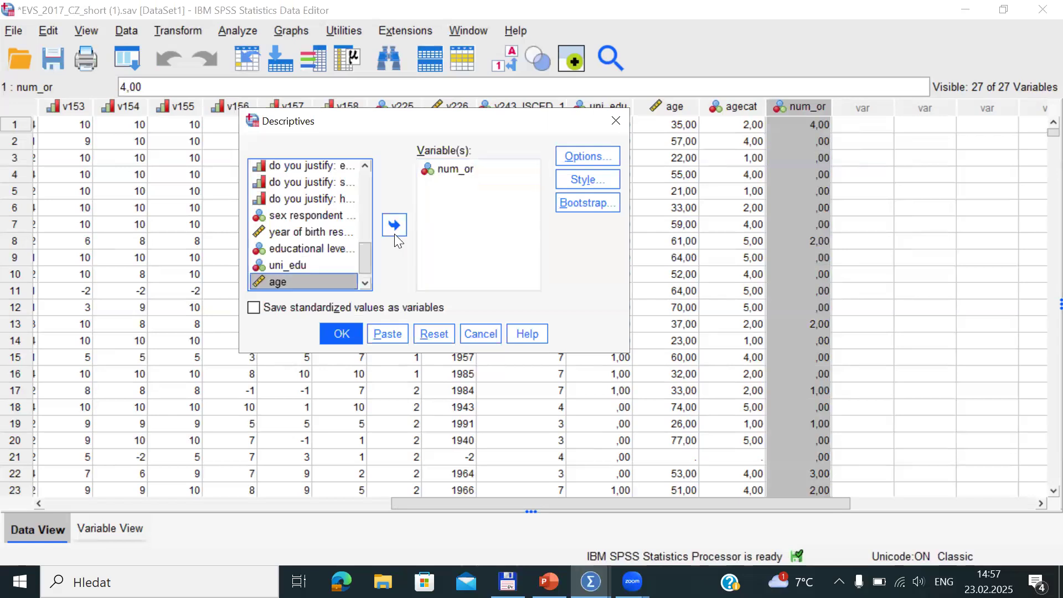
click(343, 334)
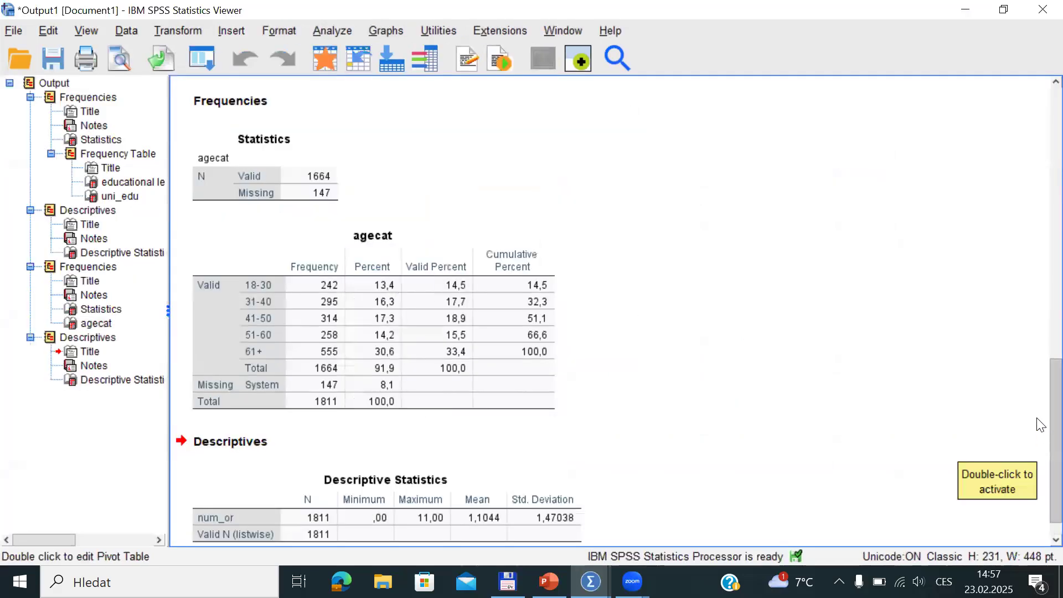
drag(1052, 459, 1052, 497)
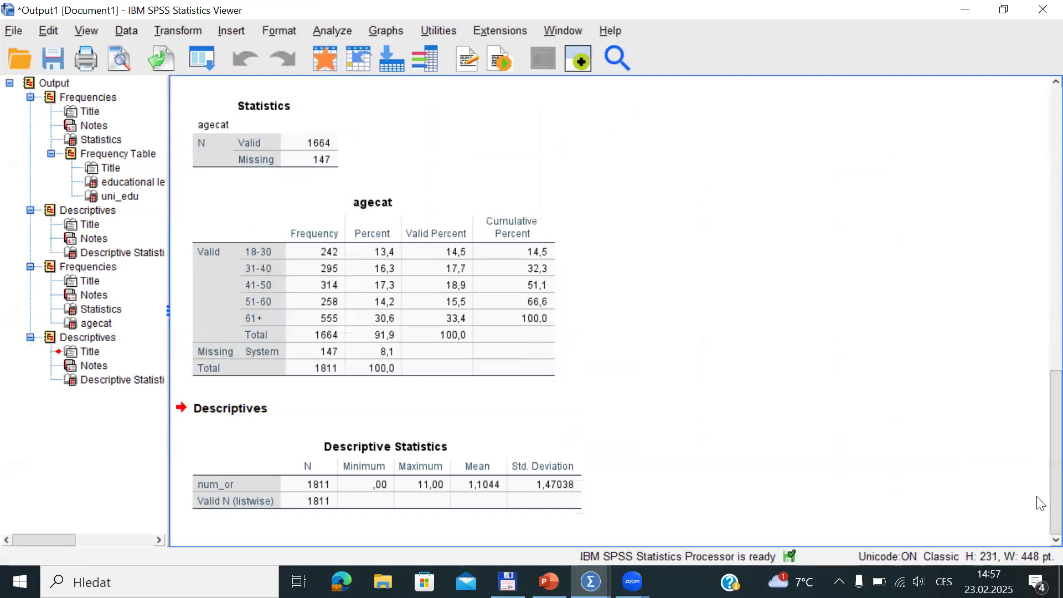
click(434, 488)
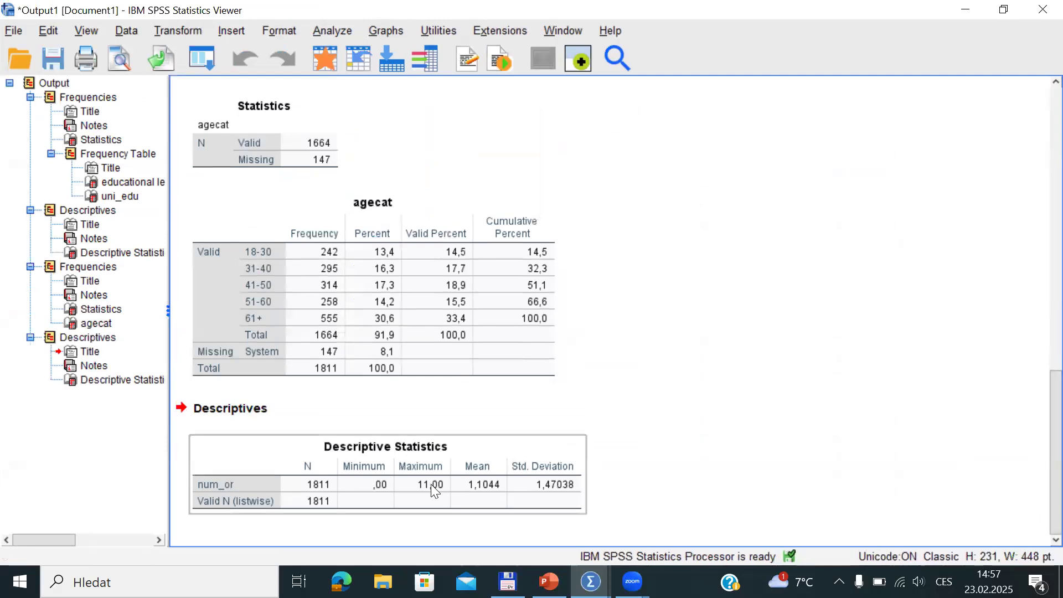